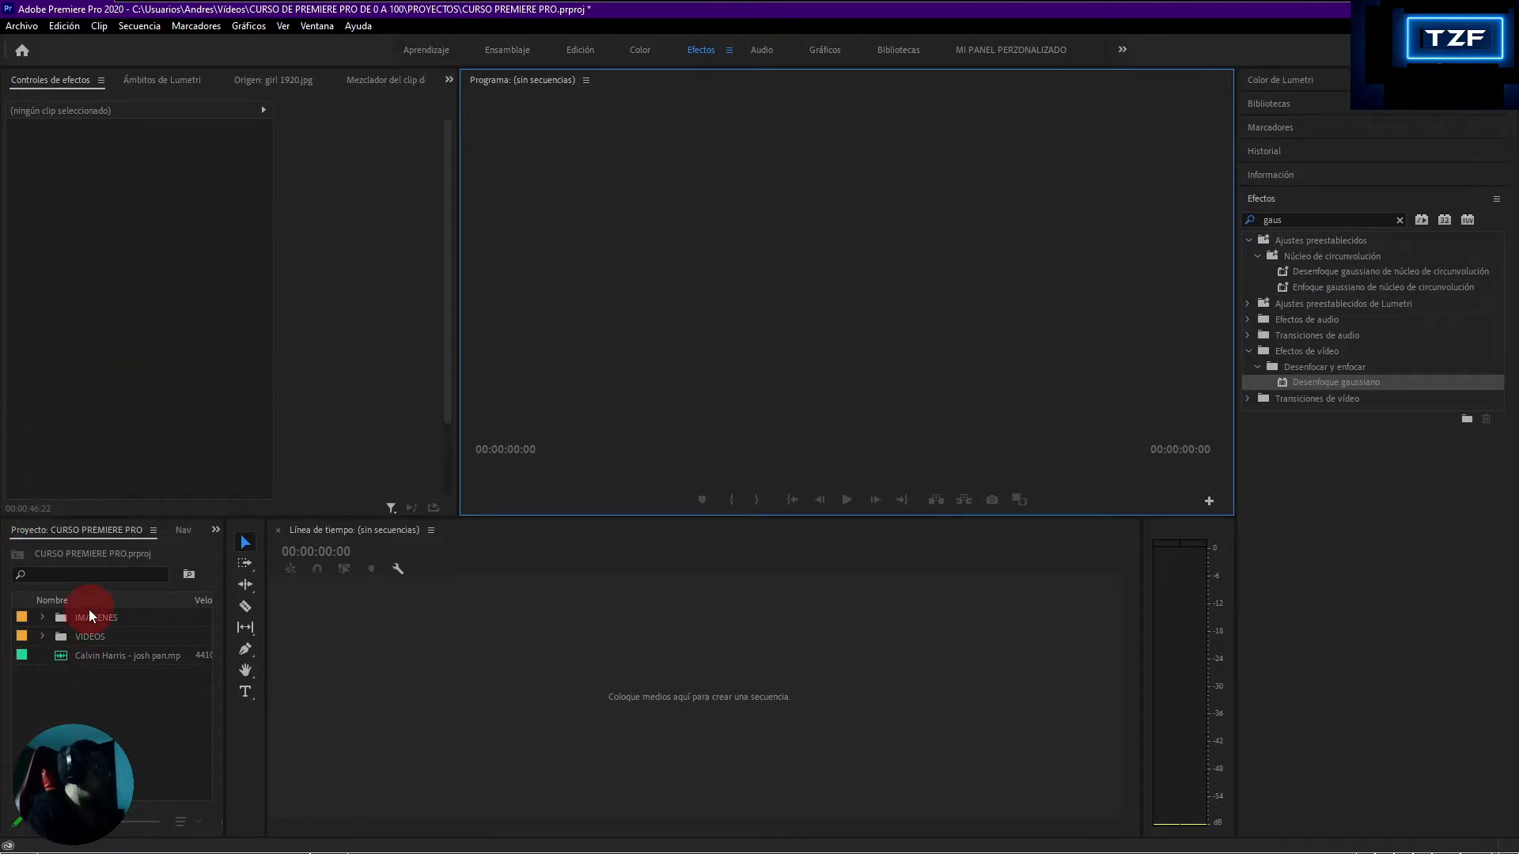
Import the "3 ▶ IMPORTAR ARCHIVOS AL PANEL DE PROYECTO" video and create a new sequence from that clip
double_click(97, 677)
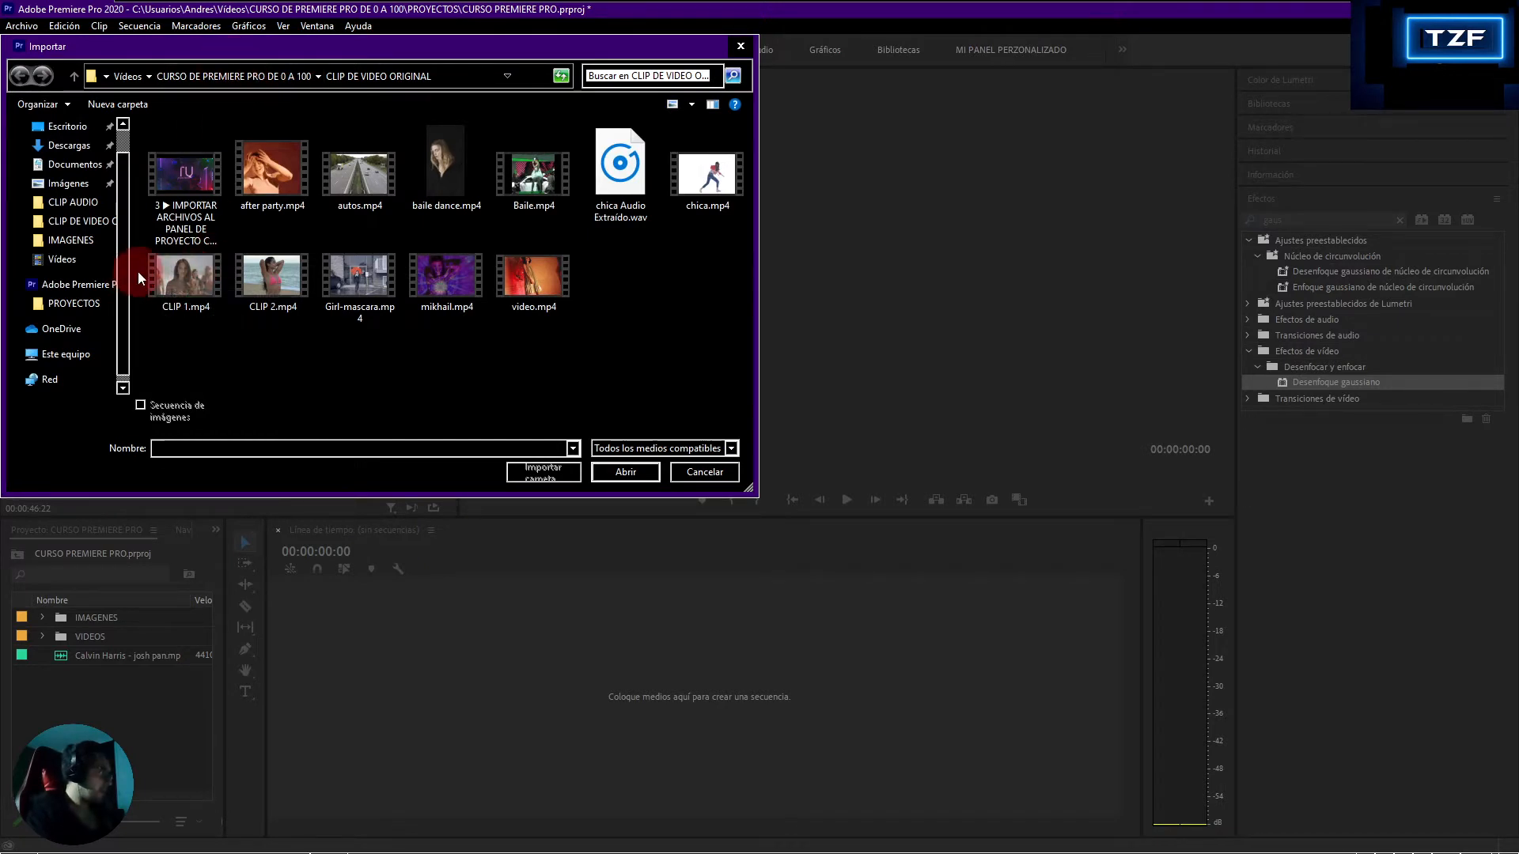
double_click(188, 175)
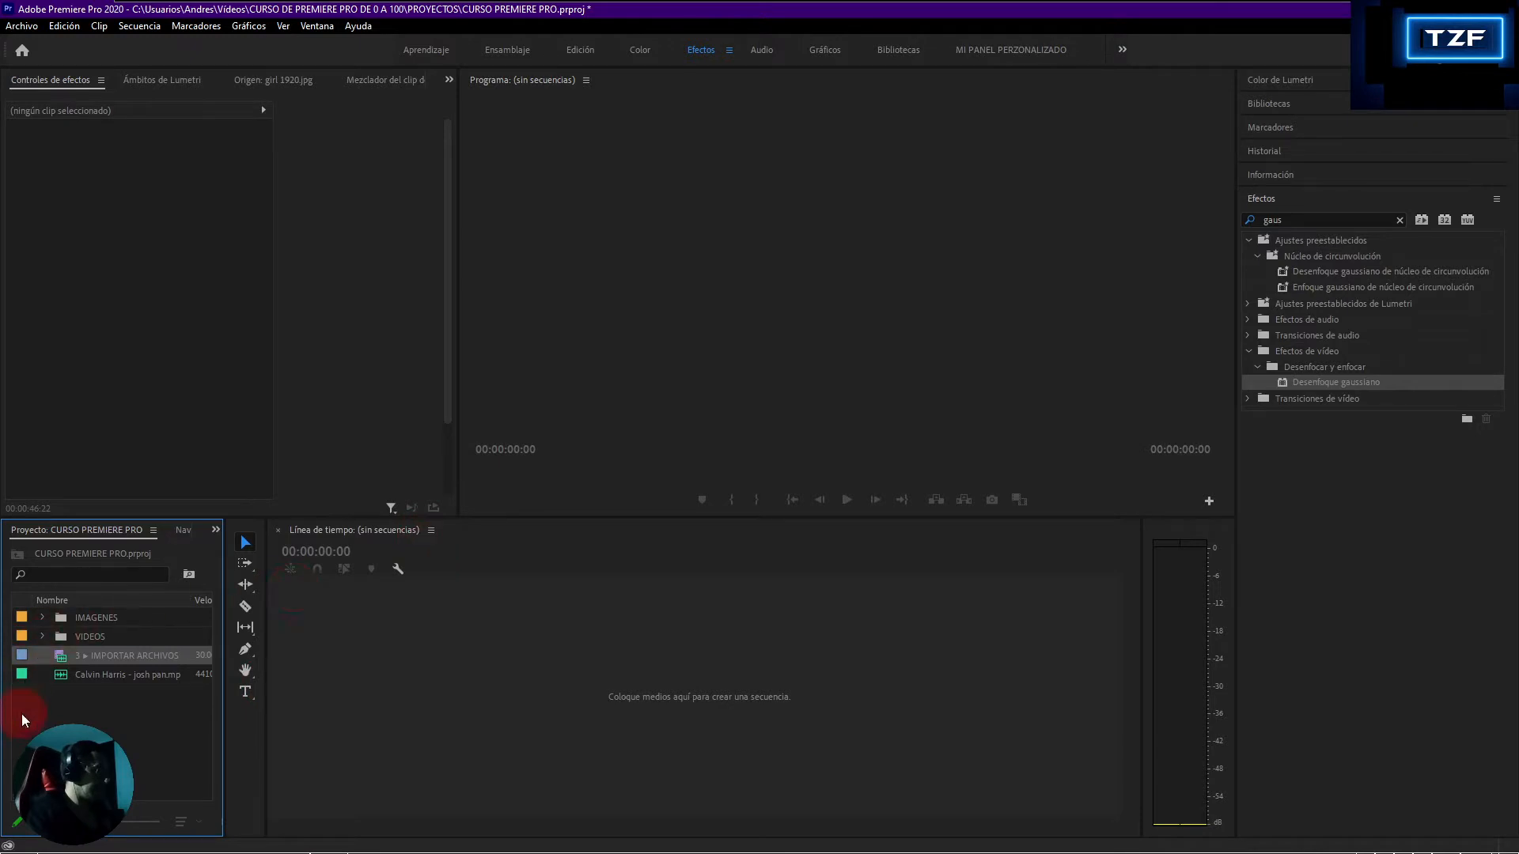
right_click(103, 657)
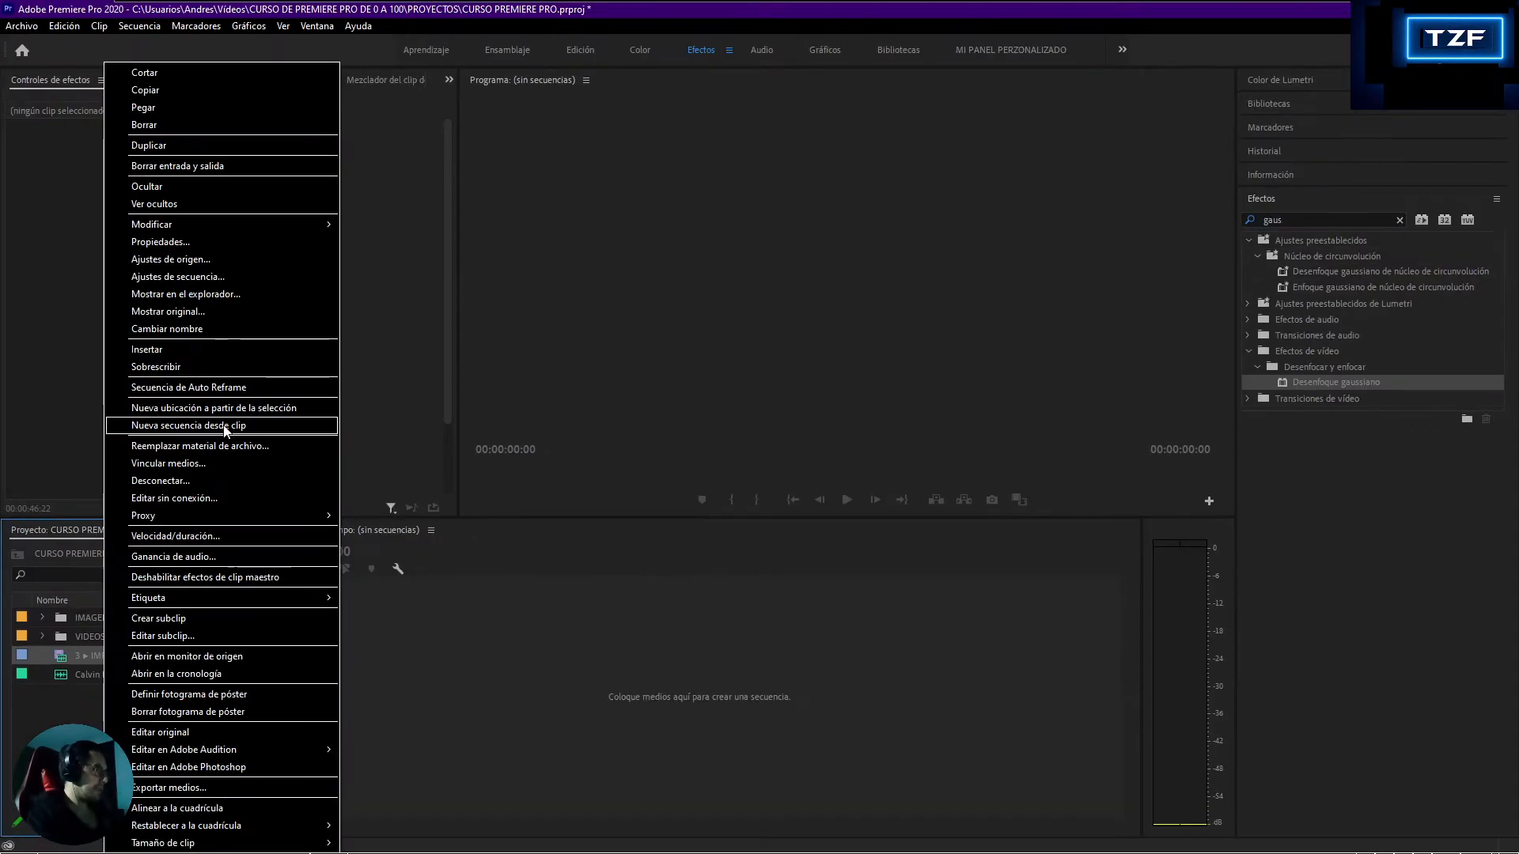
left_click(224, 426)
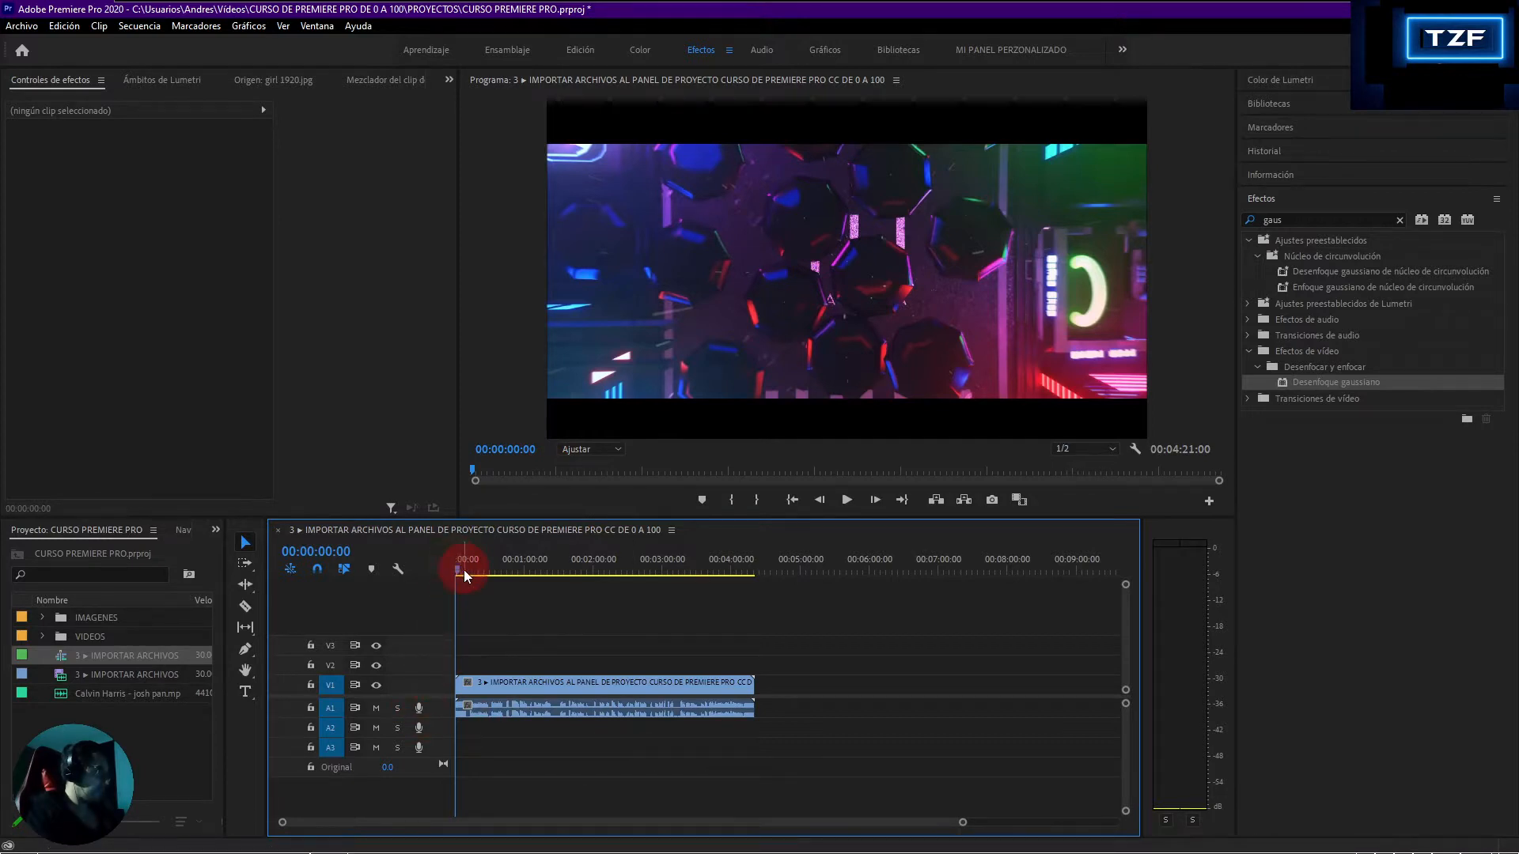
Find the last frame before the name banner appears and split the clip there at 00:00:17:08
left_click_drag(458, 569, 464, 572)
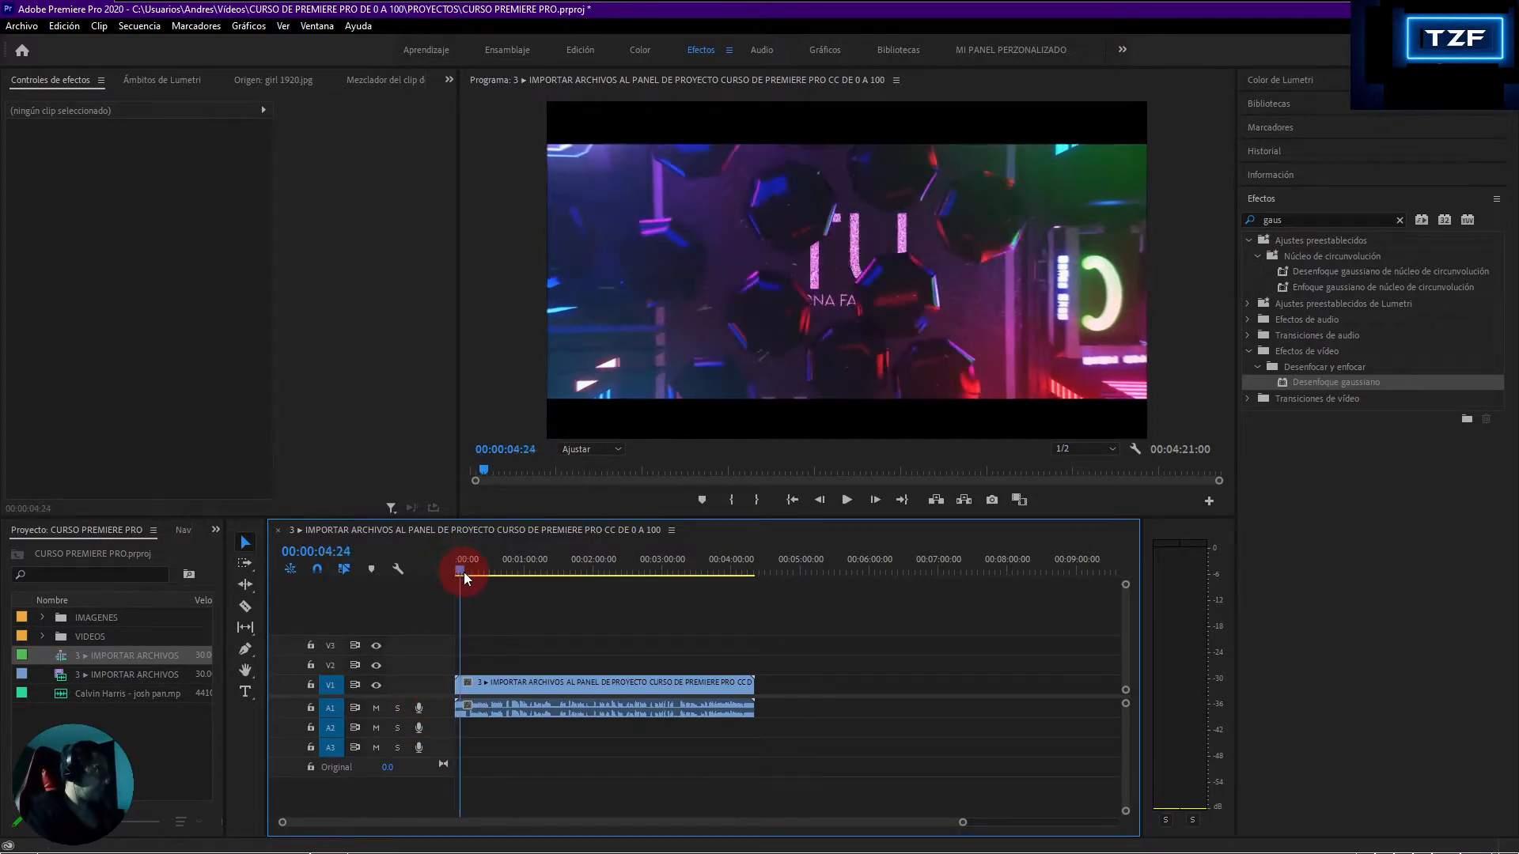
key("space")
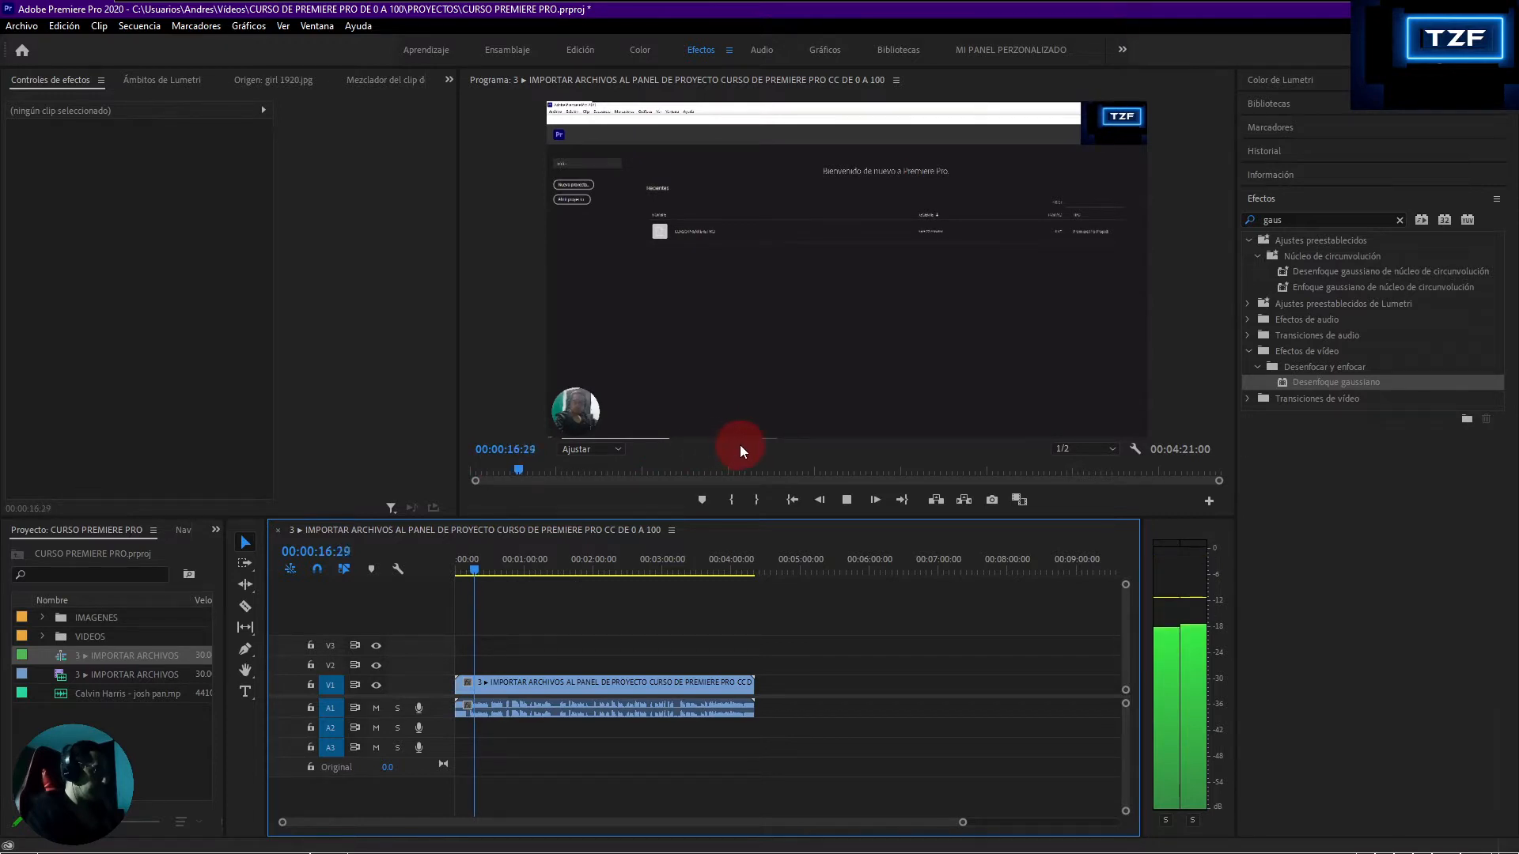
key("space")
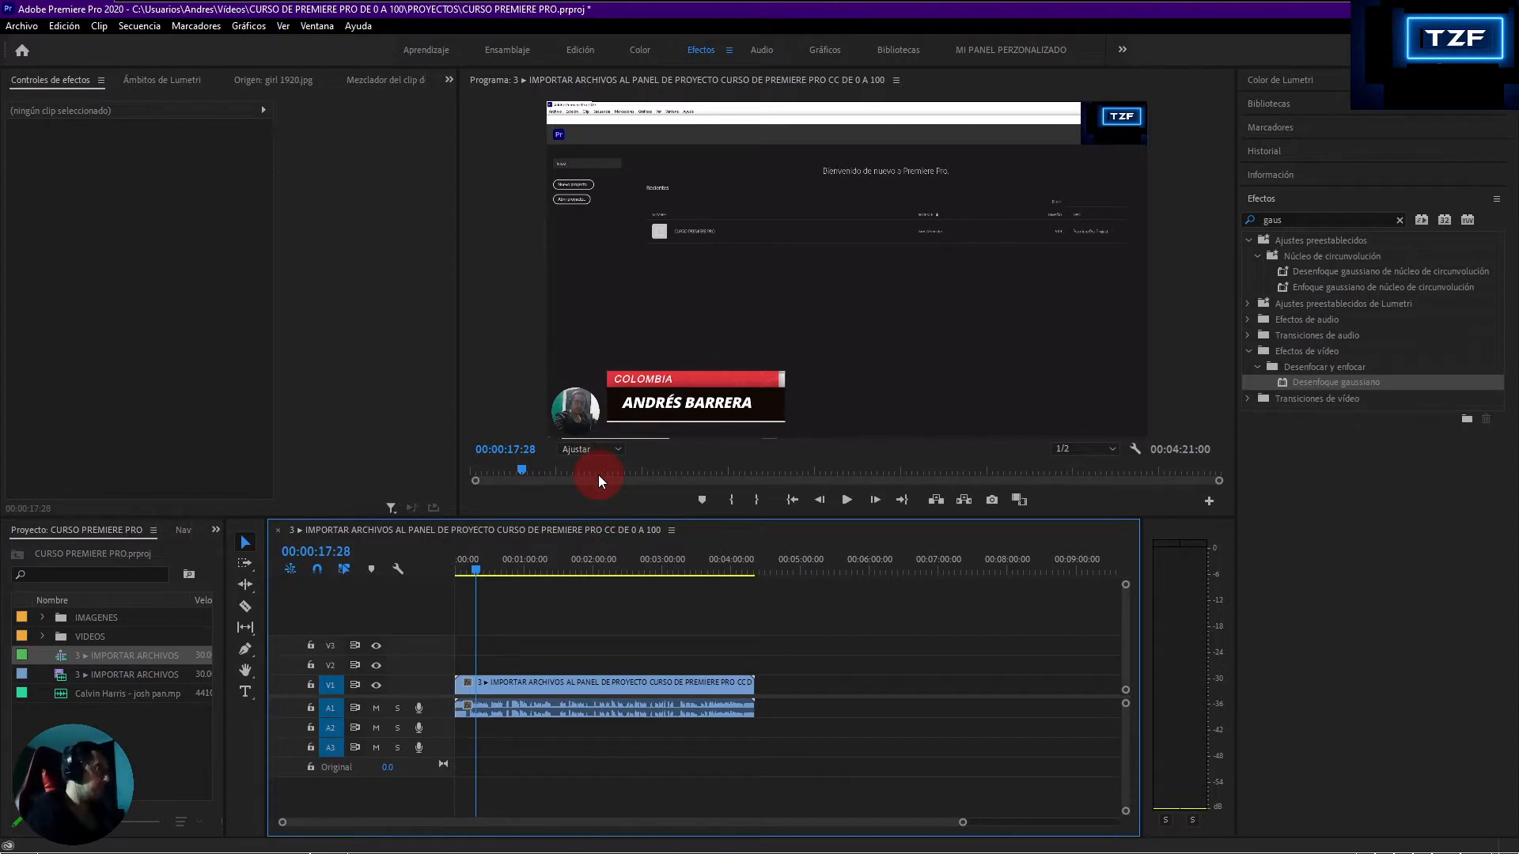
key("shift+Left")
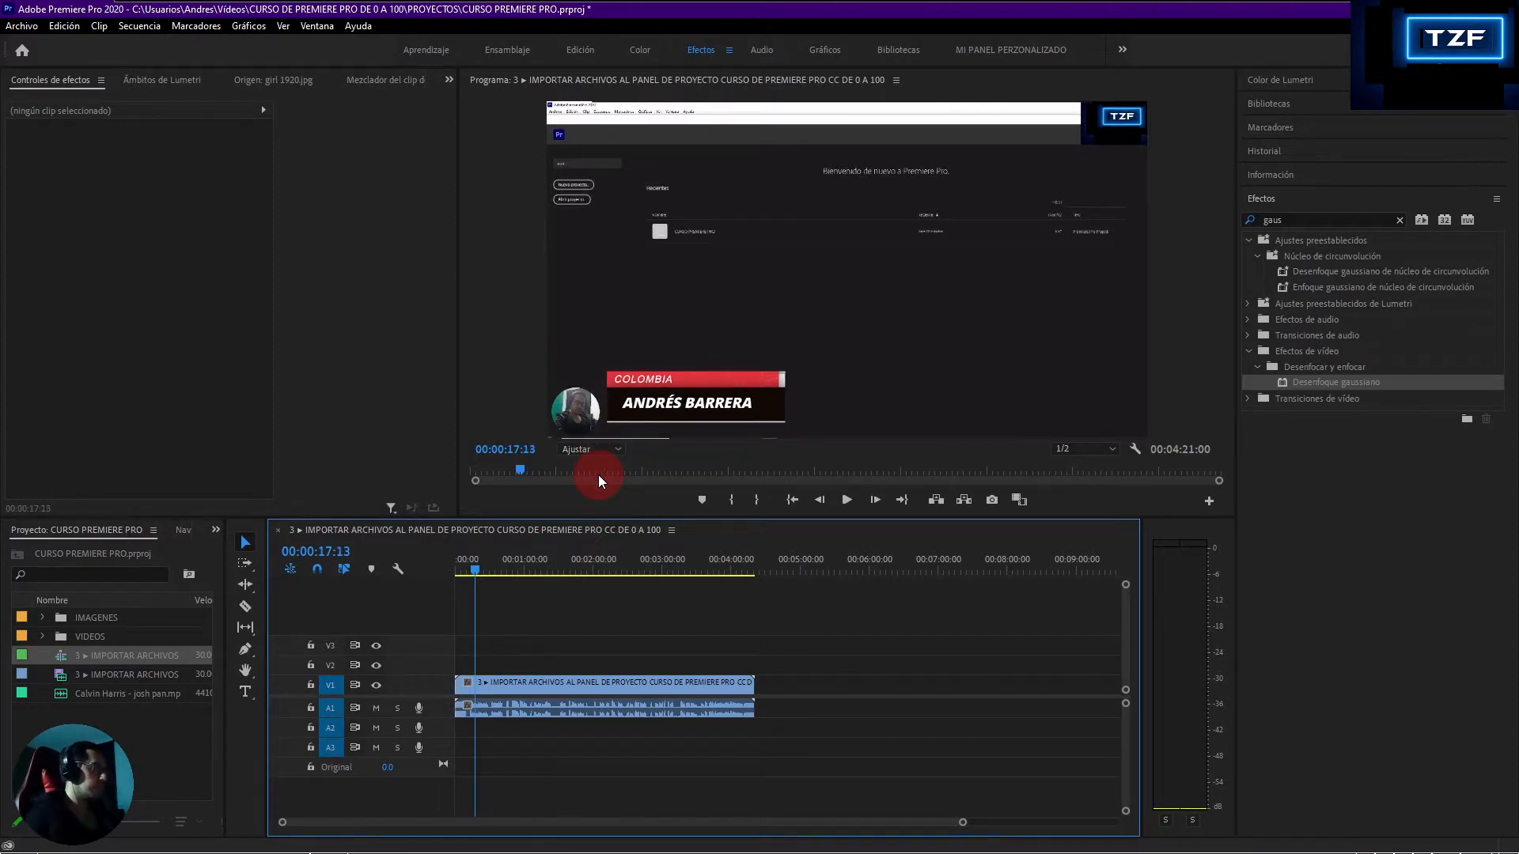
key("shift+Left")
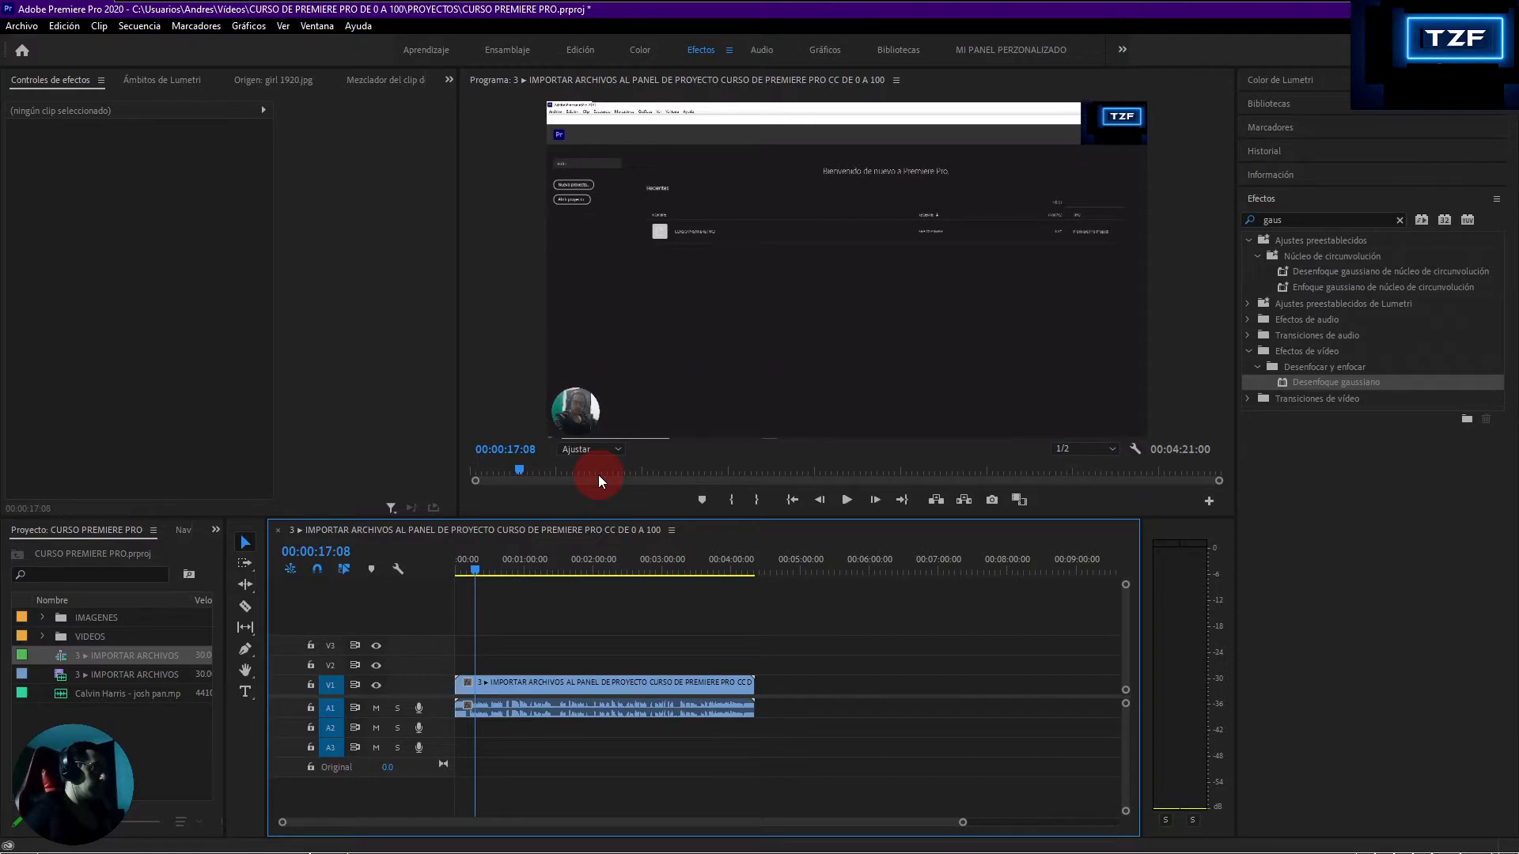
key("shift+Right")
key("shift+Left")
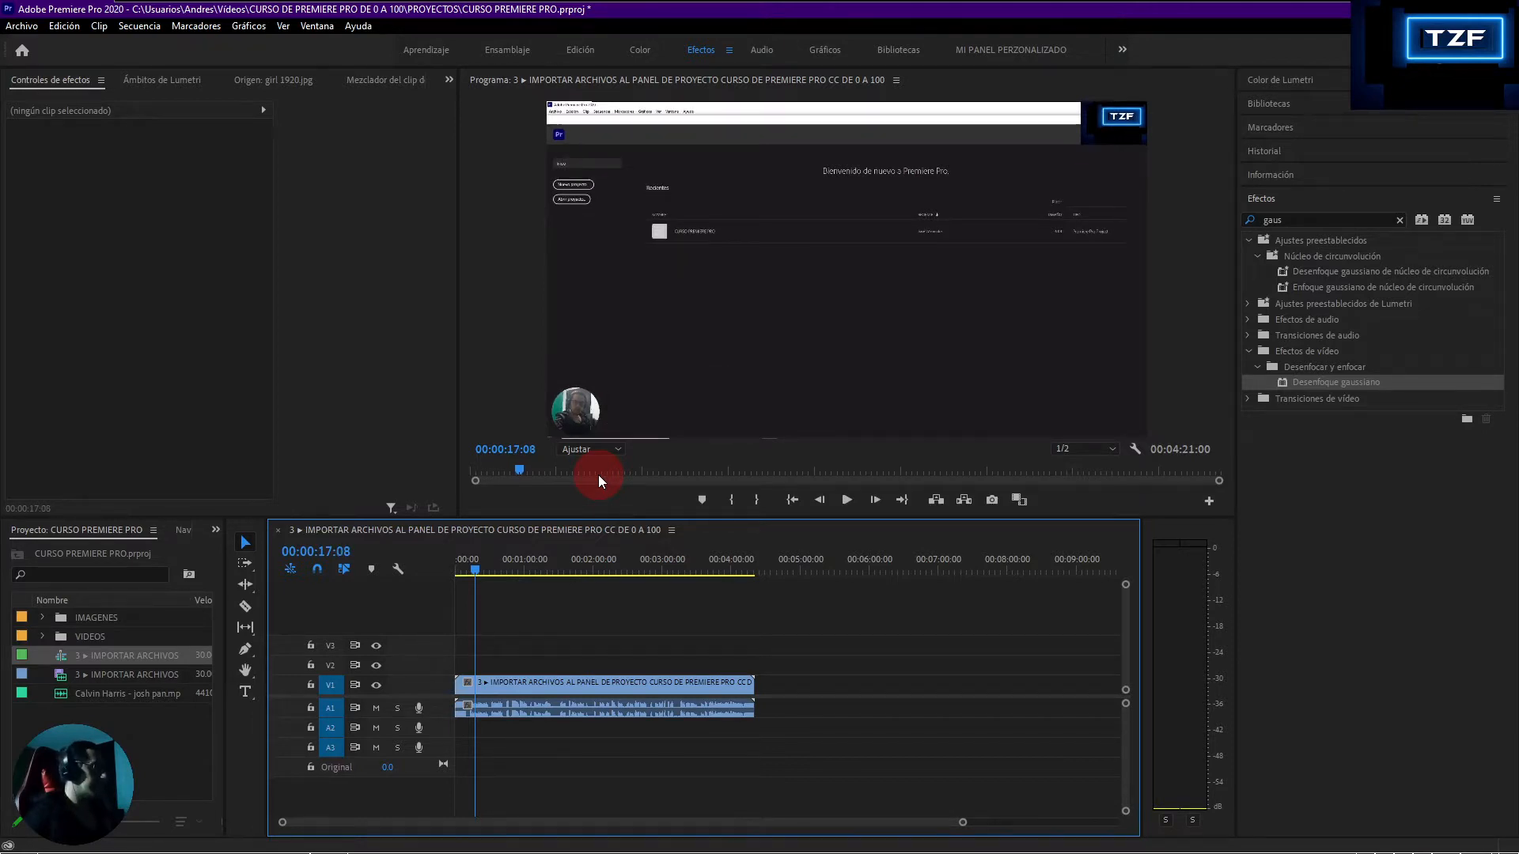
key("shift+Right")
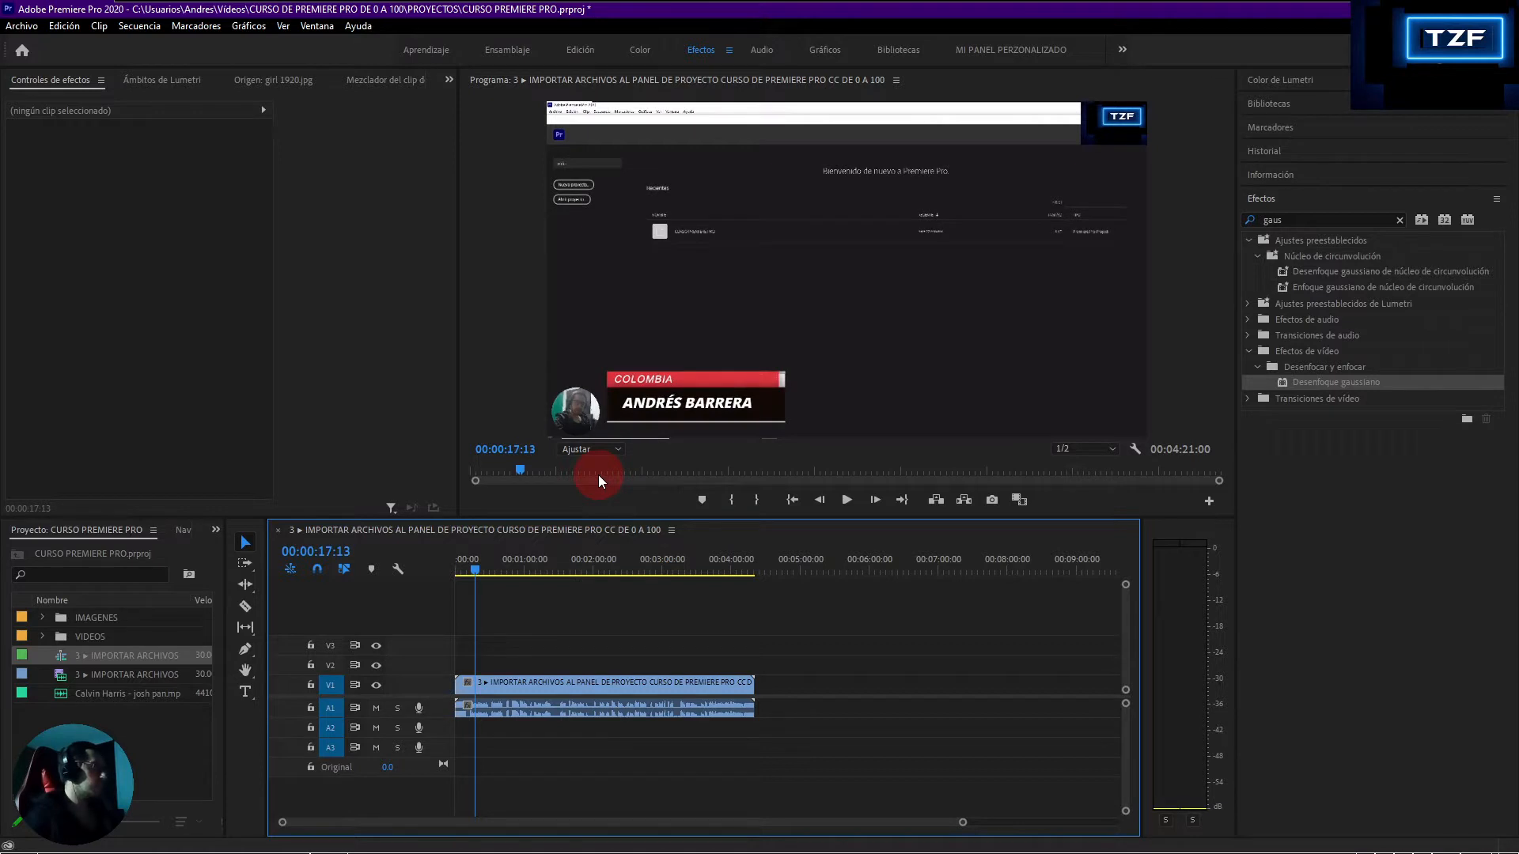
key("shift+Left")
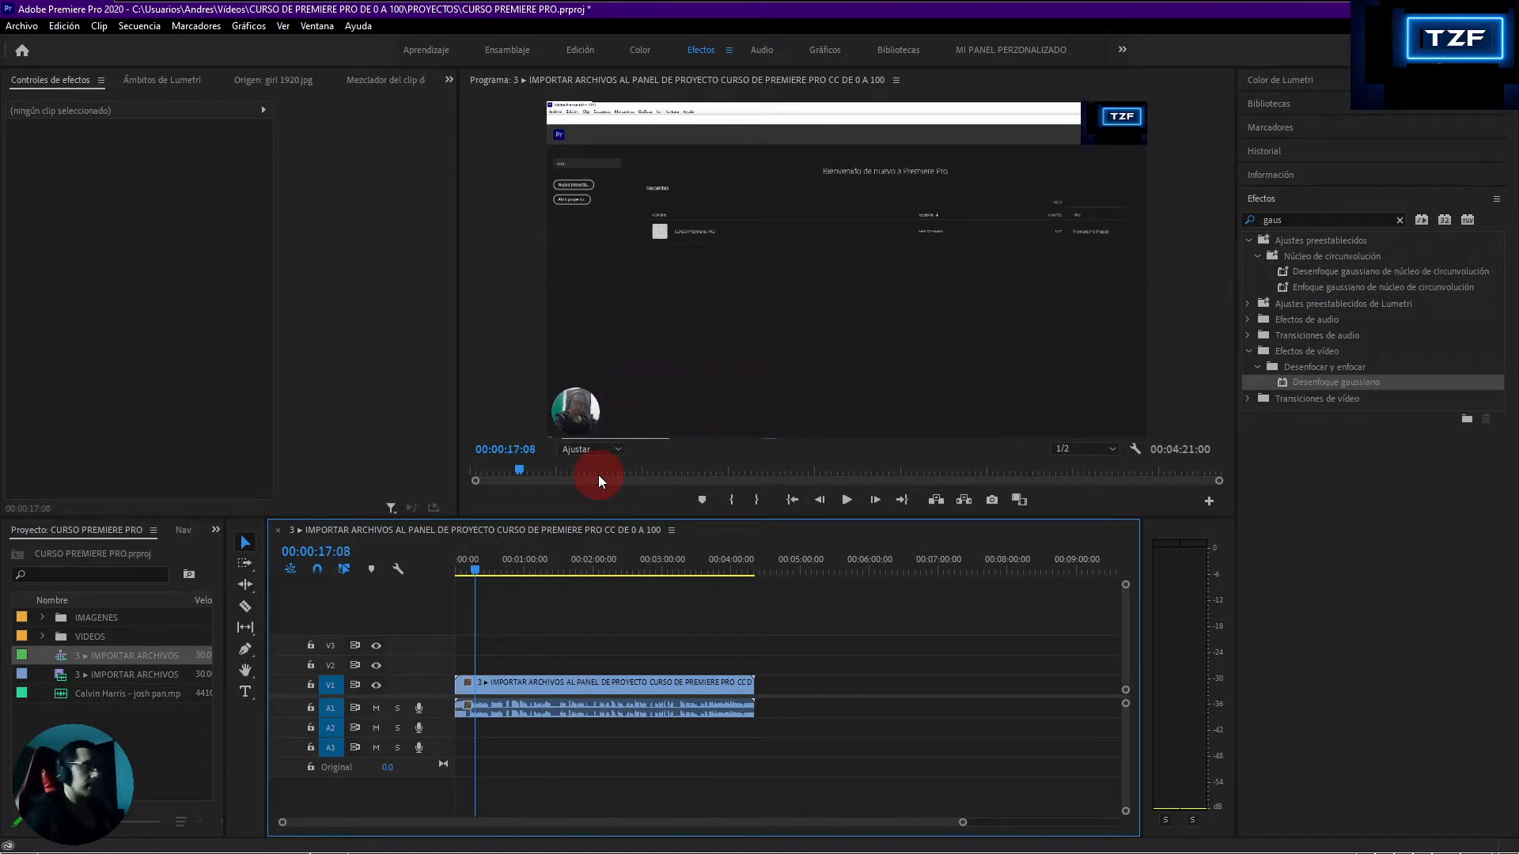
key("shift+Right")
key("shift+Left")
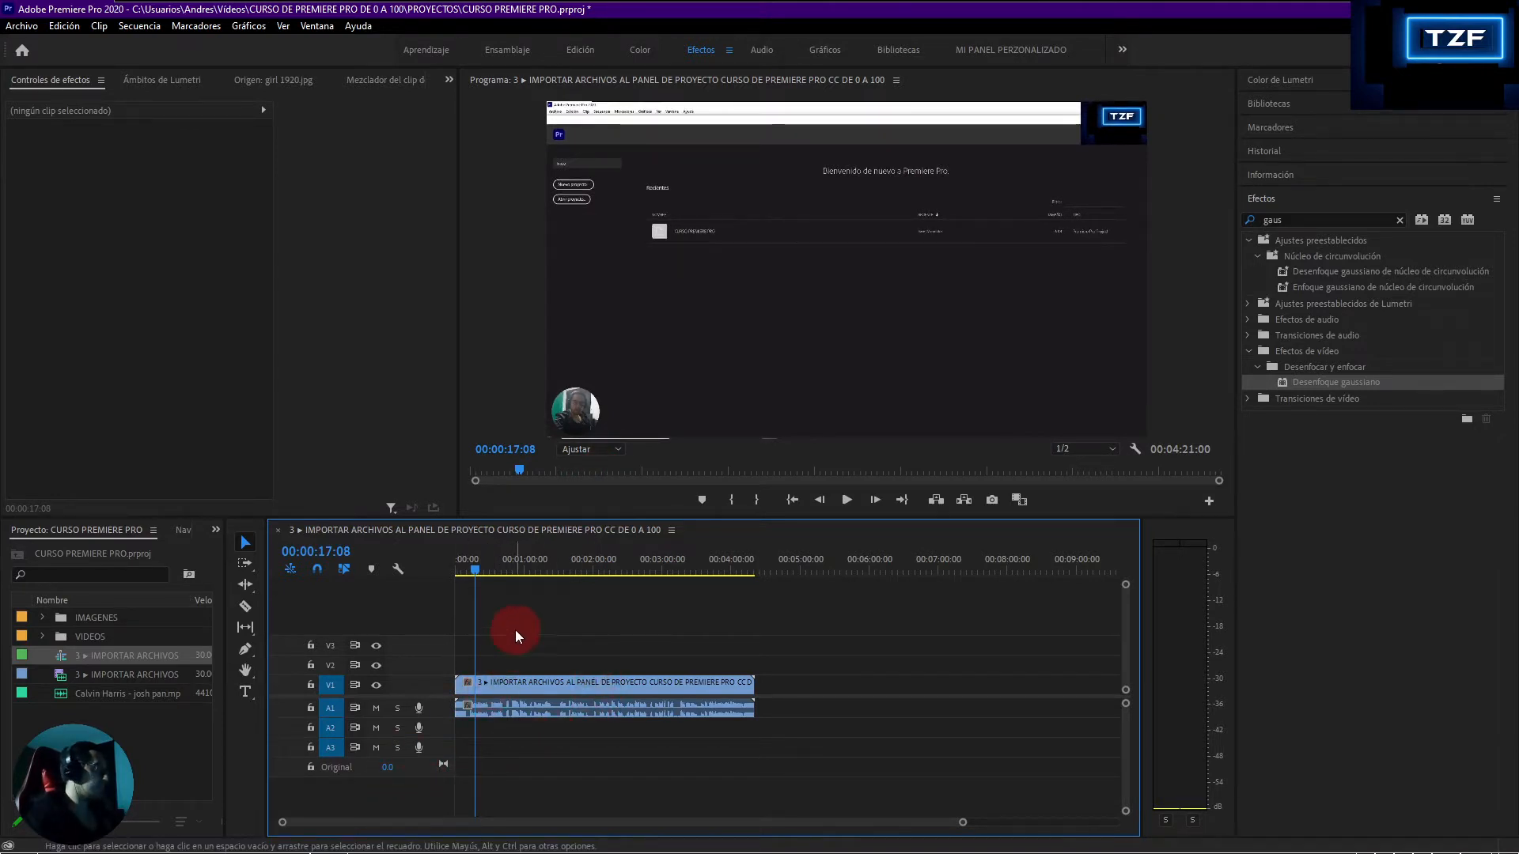
left_click(520, 680)
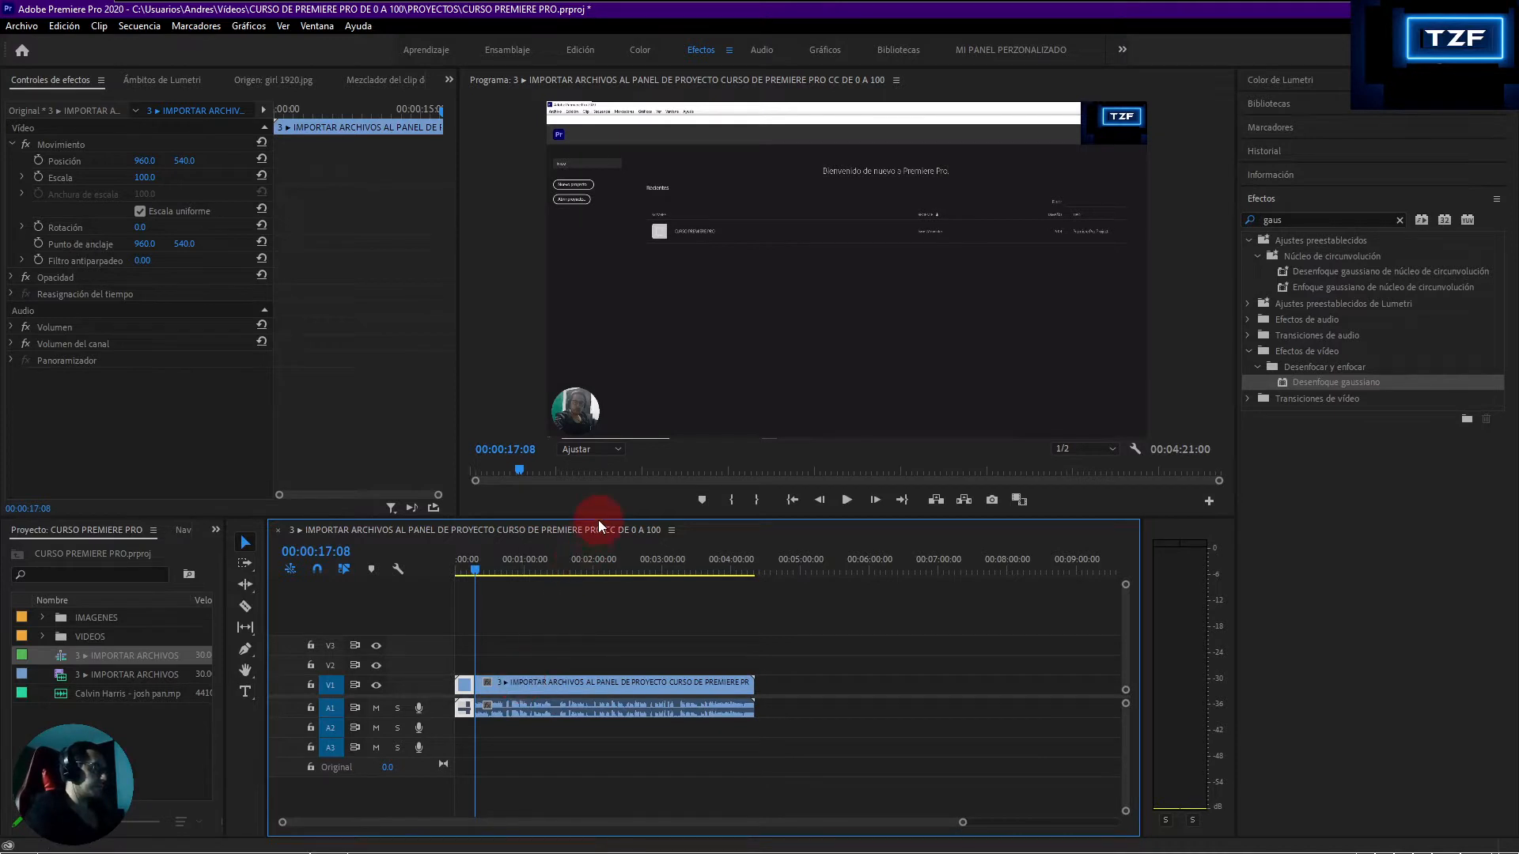
Find the point just after the name banner disappears and split the remaining clip there at 00:00:46:01
left_click_drag(477, 571, 523, 564)
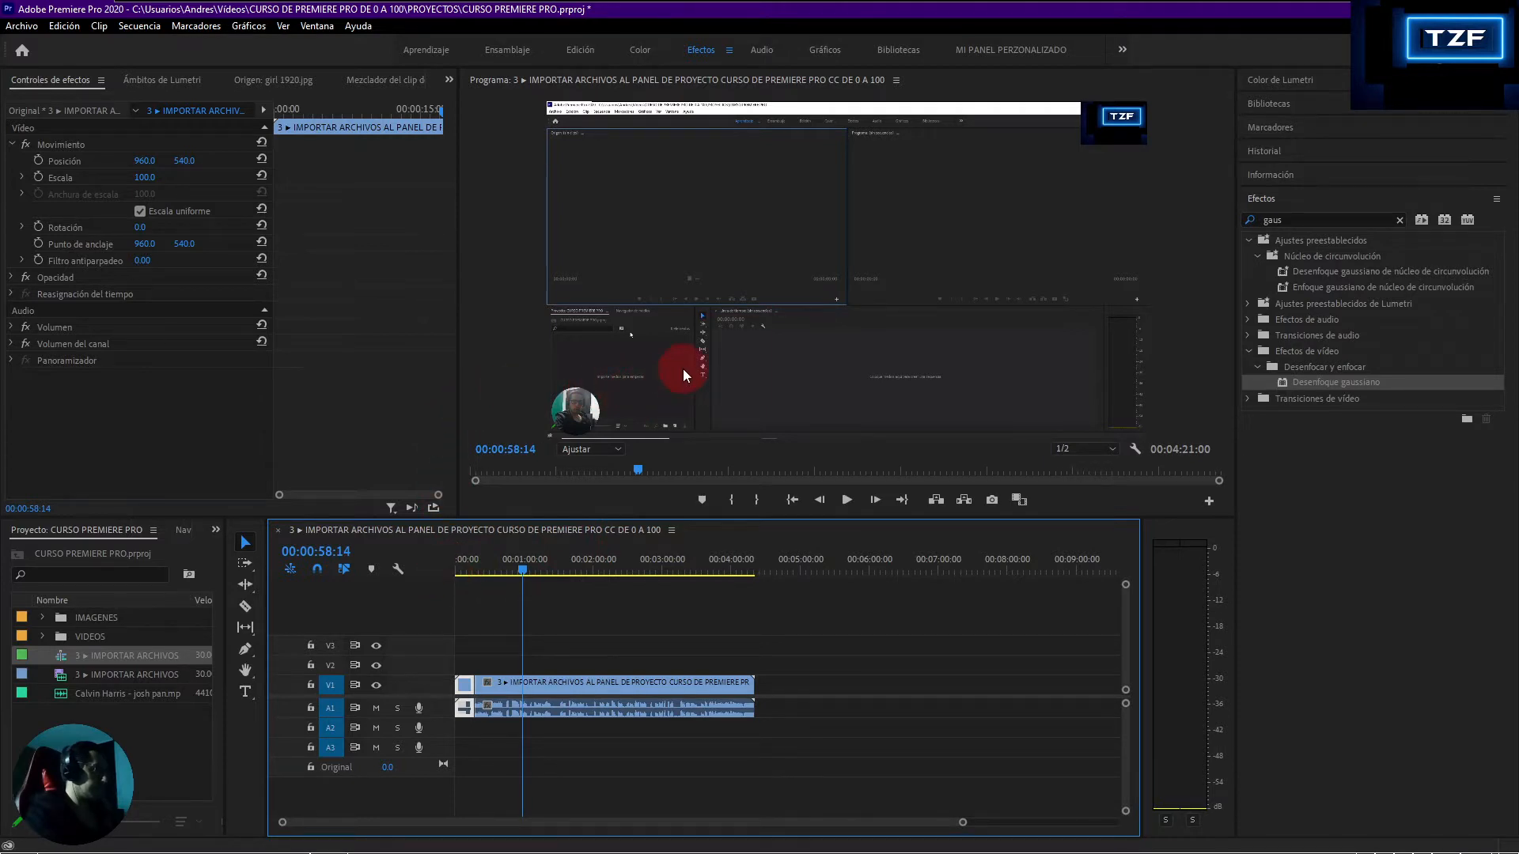
key("space")
key("space")
key("shift+Left")
key("shift+Left")
key("shift+Left")
key("shift+Left")
key("shift+Left")
key("shift+Left")
key("shift+Left")
key("shift+Left")
key("shift+Left")
key("shift+Left")
key("shift+Left")
key("shift+Left")
key("shift+Left")
key("shift+Left")
key("shift+Left")
key("shift+Left")
key("shift+Left")
key("shift+Left")
key("shift+Left")
key("shift+Left")
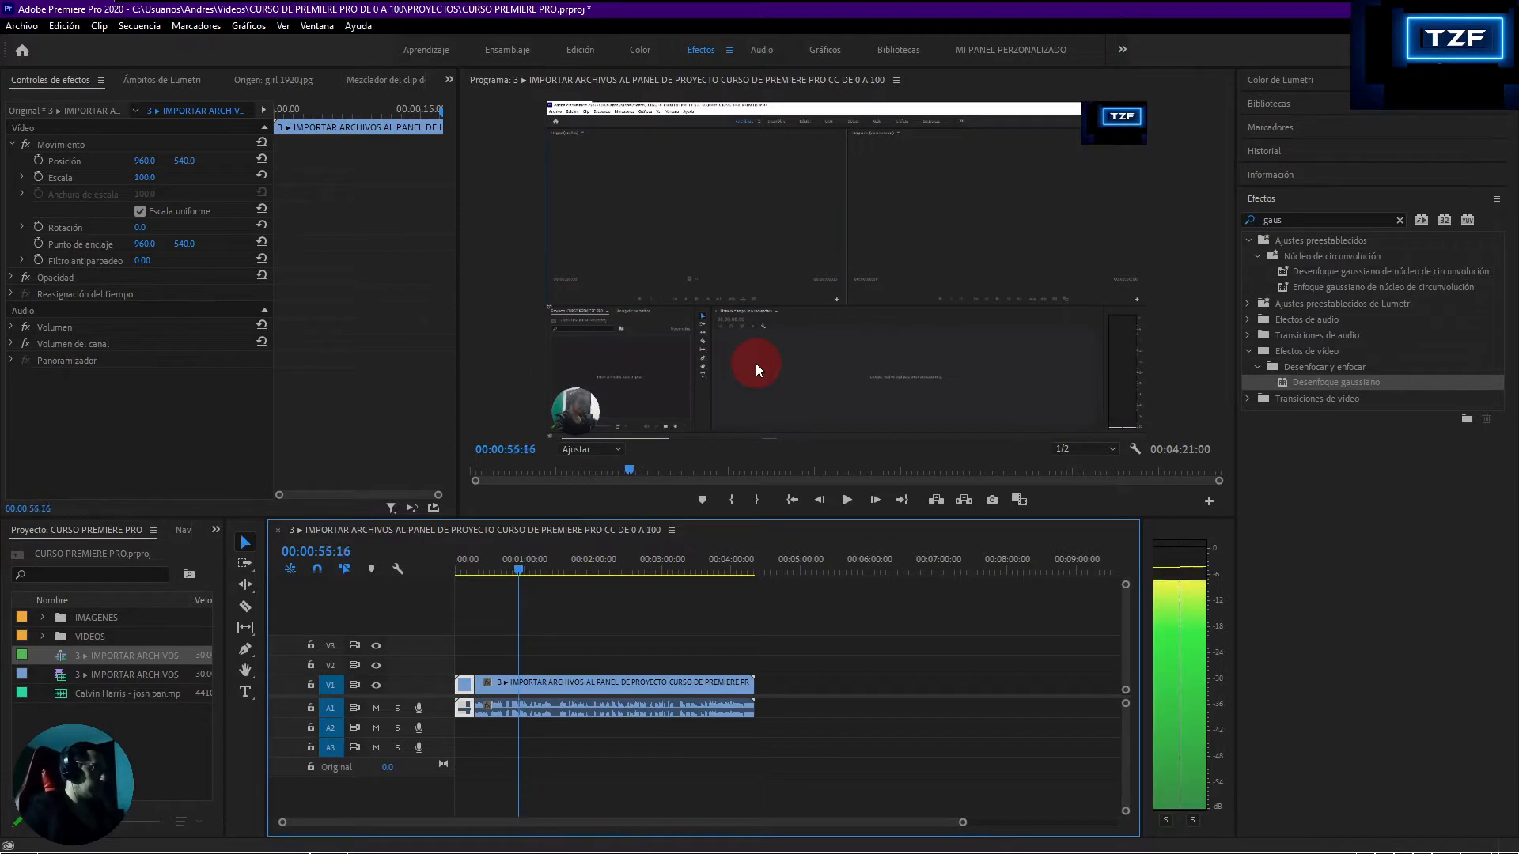
key("shift+Left")
key("shift+Left")
key("shift+Left")
key("shift+Left")
key("shift+Left")
key("shift+Left")
key("shift+Left")
key("shift+Left")
key("shift+Left")
key("shift+Left")
key("shift+Left")
key("shift+Left")
key("shift+Left")
key("shift+Left")
key("shift+Left")
key("shift+Left")
key("shift+Left")
key("shift+Left")
key("shift+Left")
key("shift+Left")
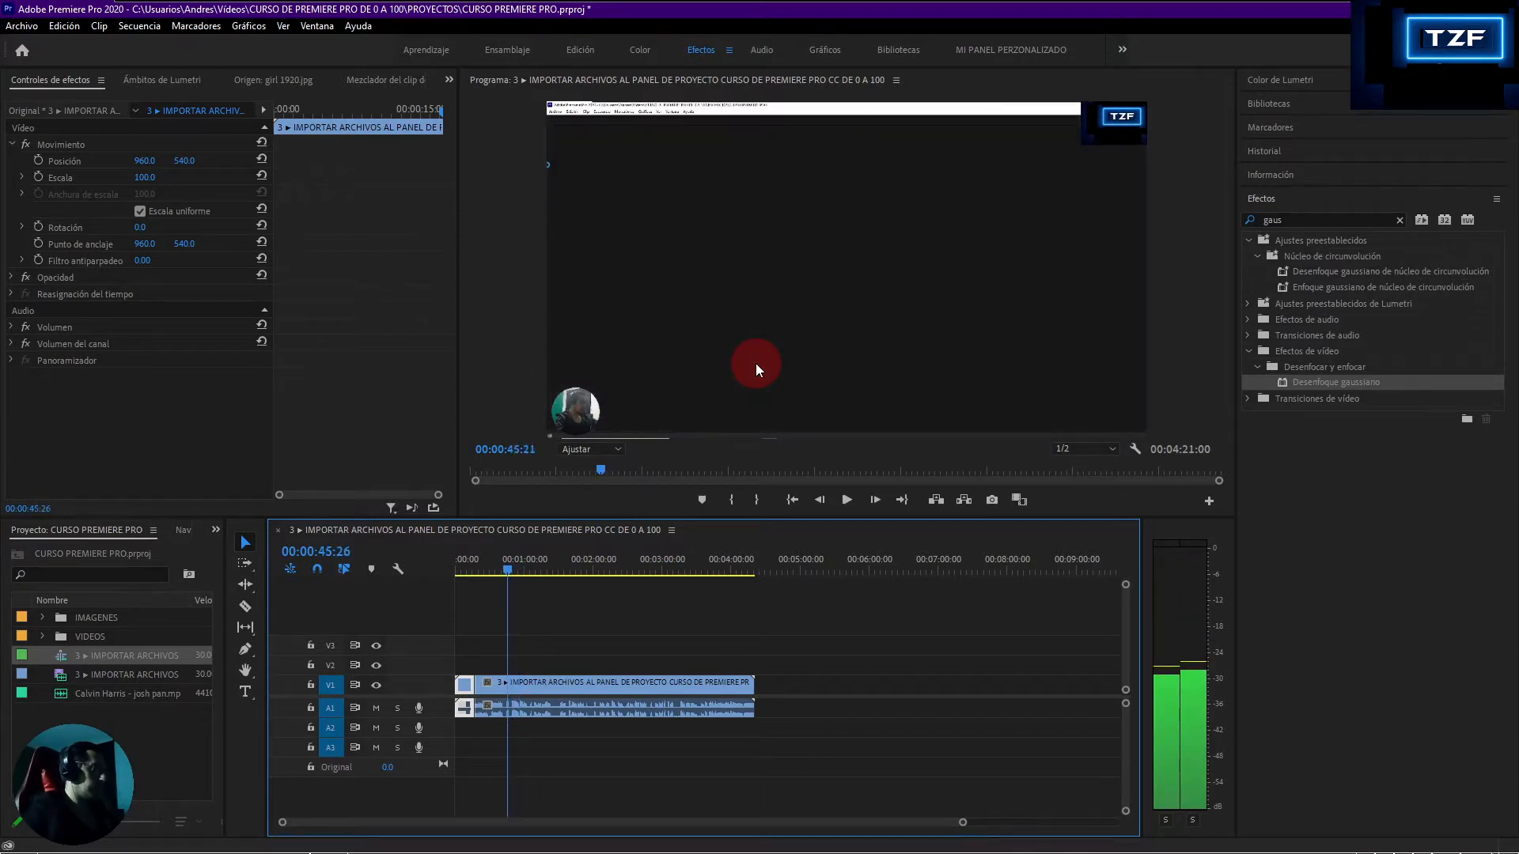
key("shift+Left")
key("shift+Left")
key("shift+Left")
key("shift+Left")
key("shift+Left")
key("shift+Left")
key("shift+Left")
key("shift+Left")
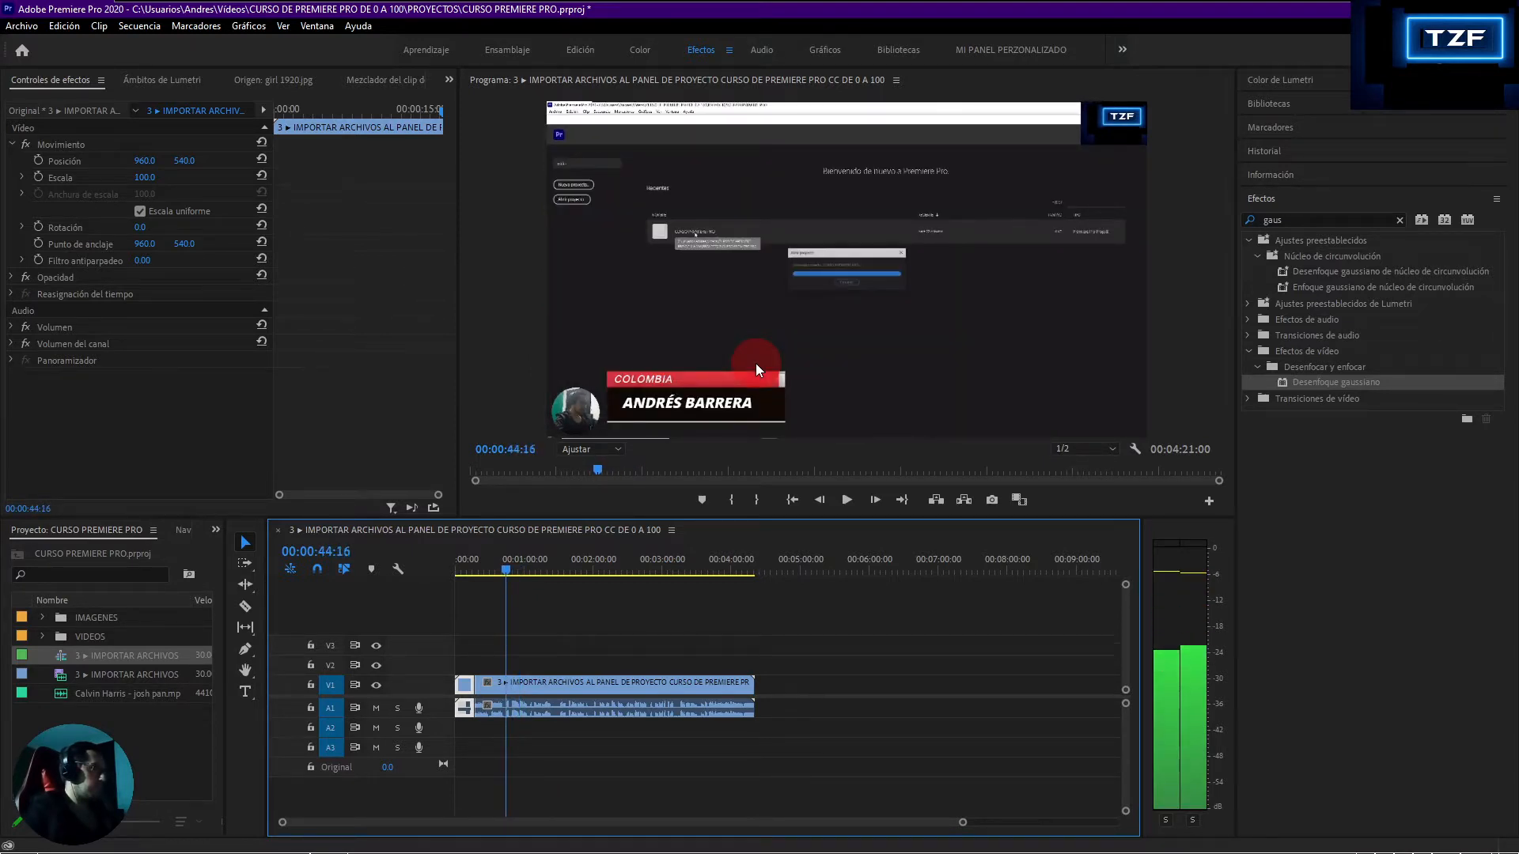
key("space")
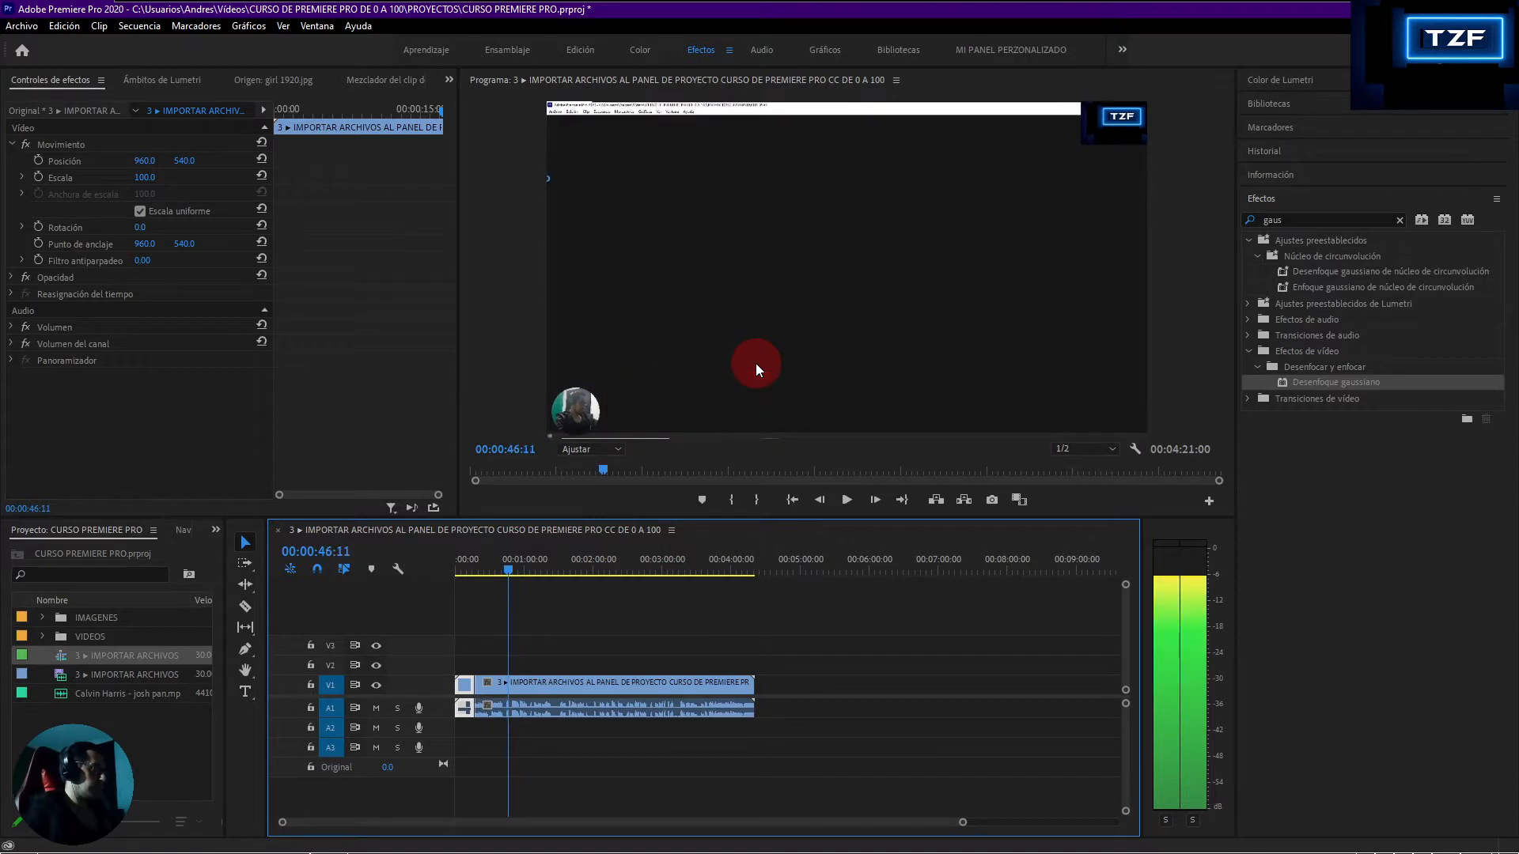
key("shift+Left")
key("shift+Left")
key("shift+Left")
key("shift+Right")
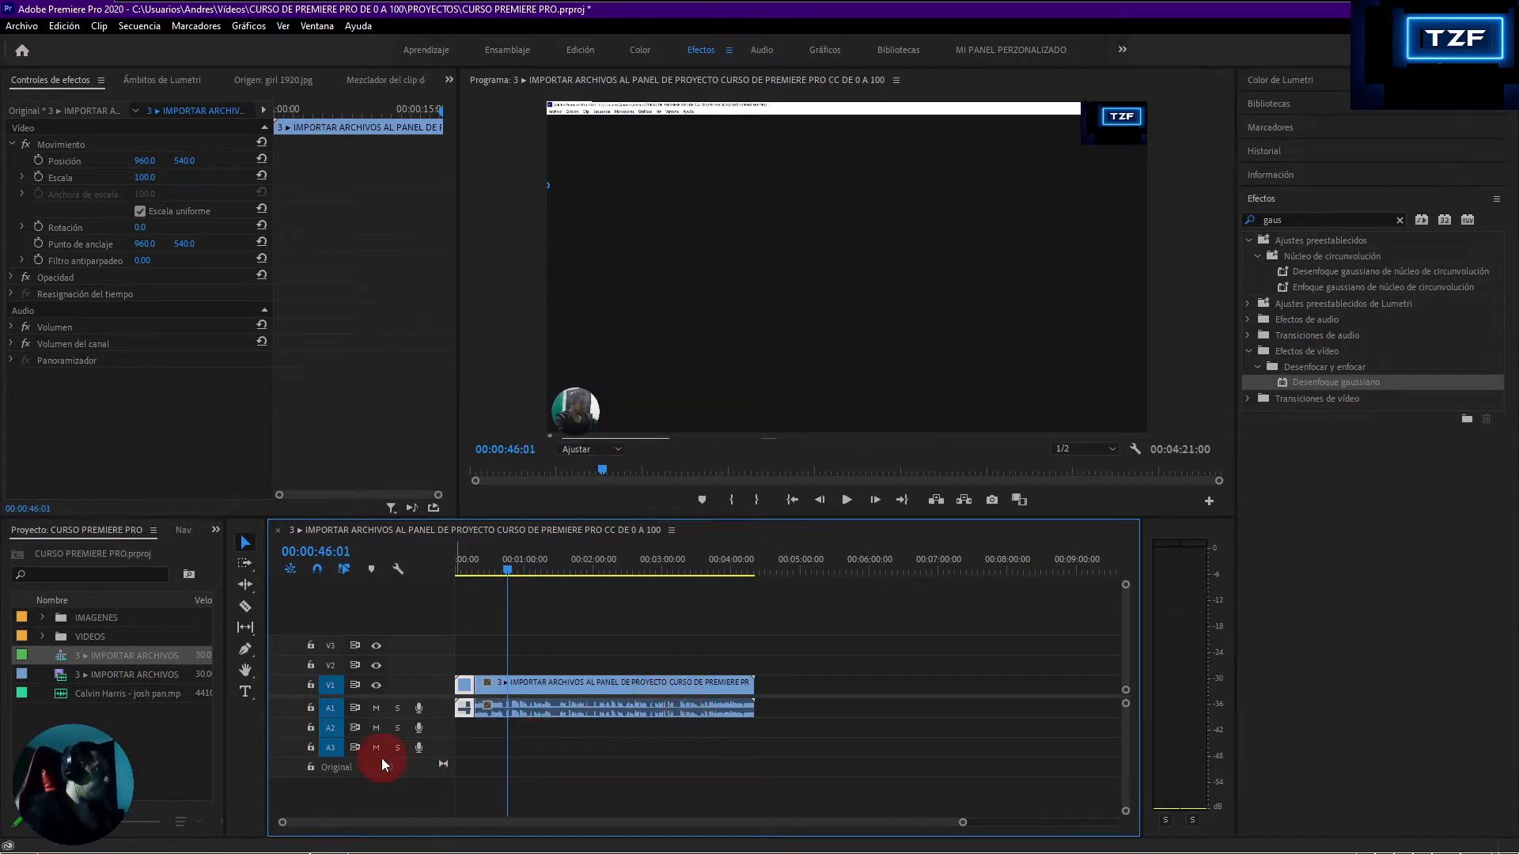
left_click(527, 676)
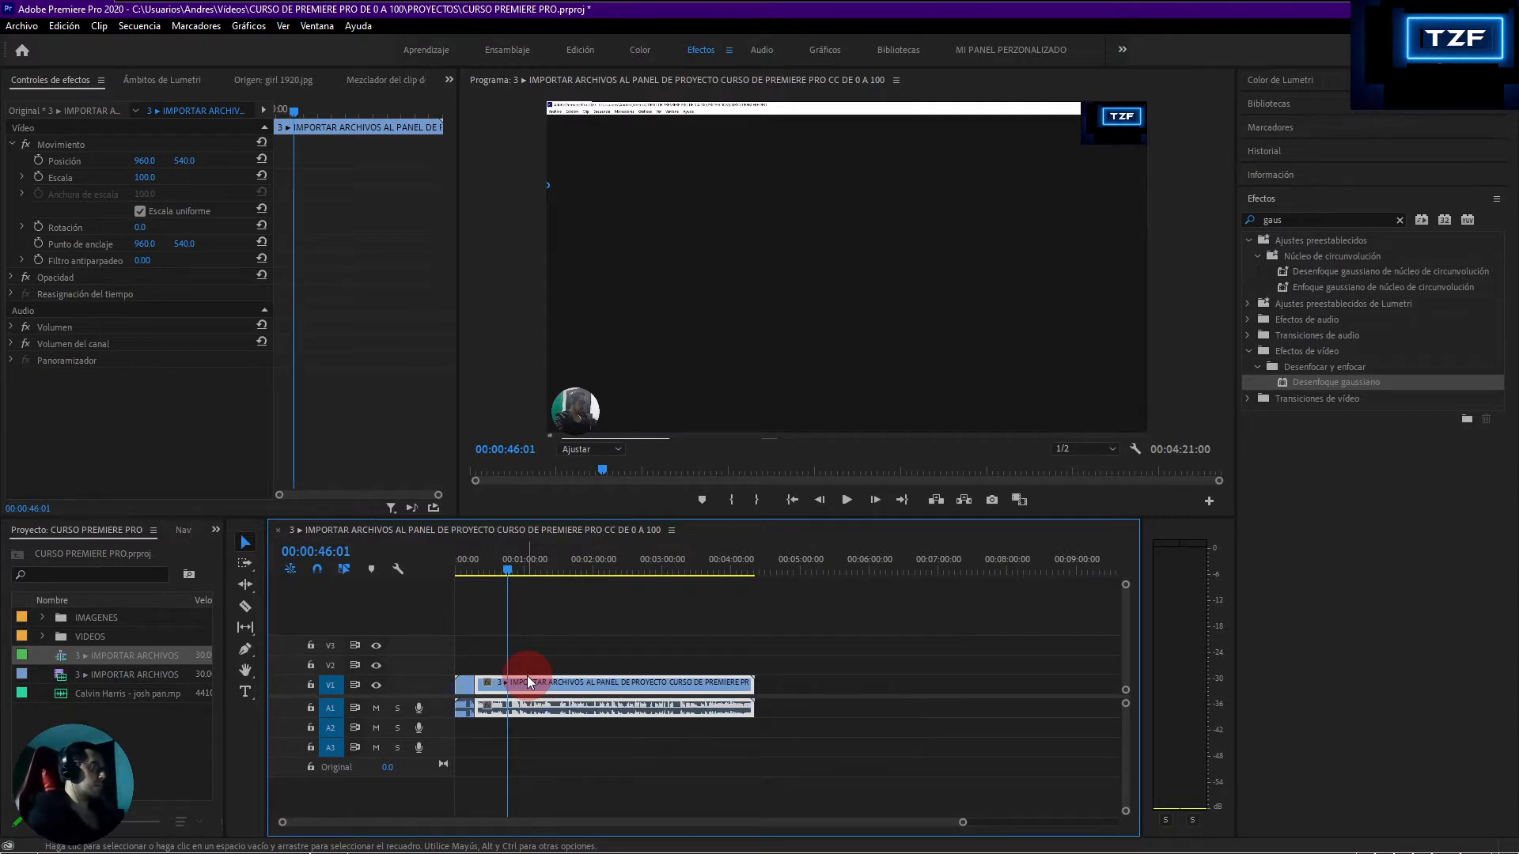
key("ctrl+k")
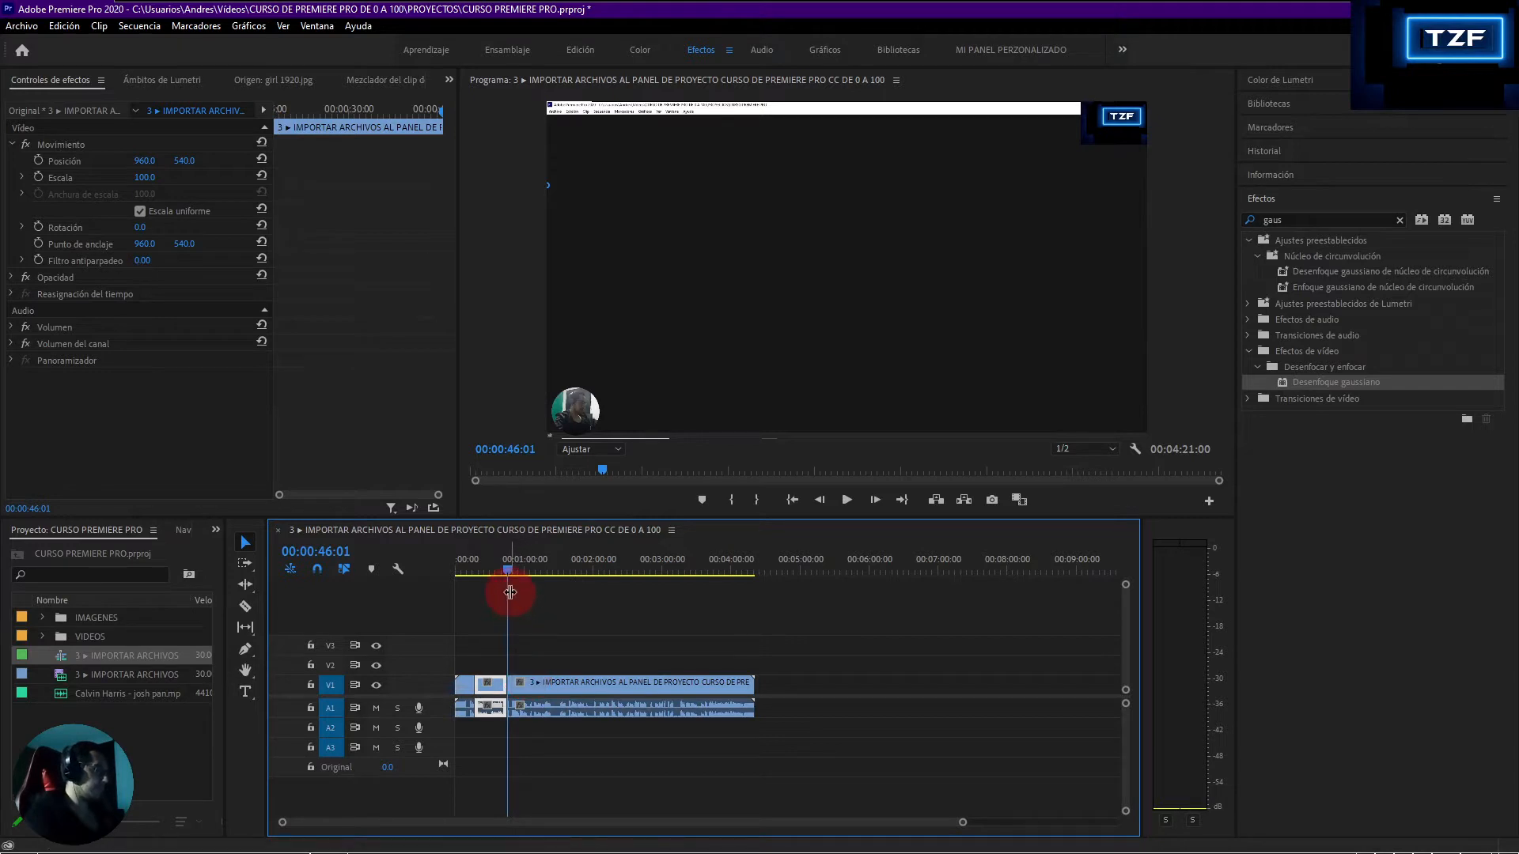
Check the middle segment's end cut and return the playhead to its start cut at 00:00:17:08
left_click_drag(508, 573, 501, 581)
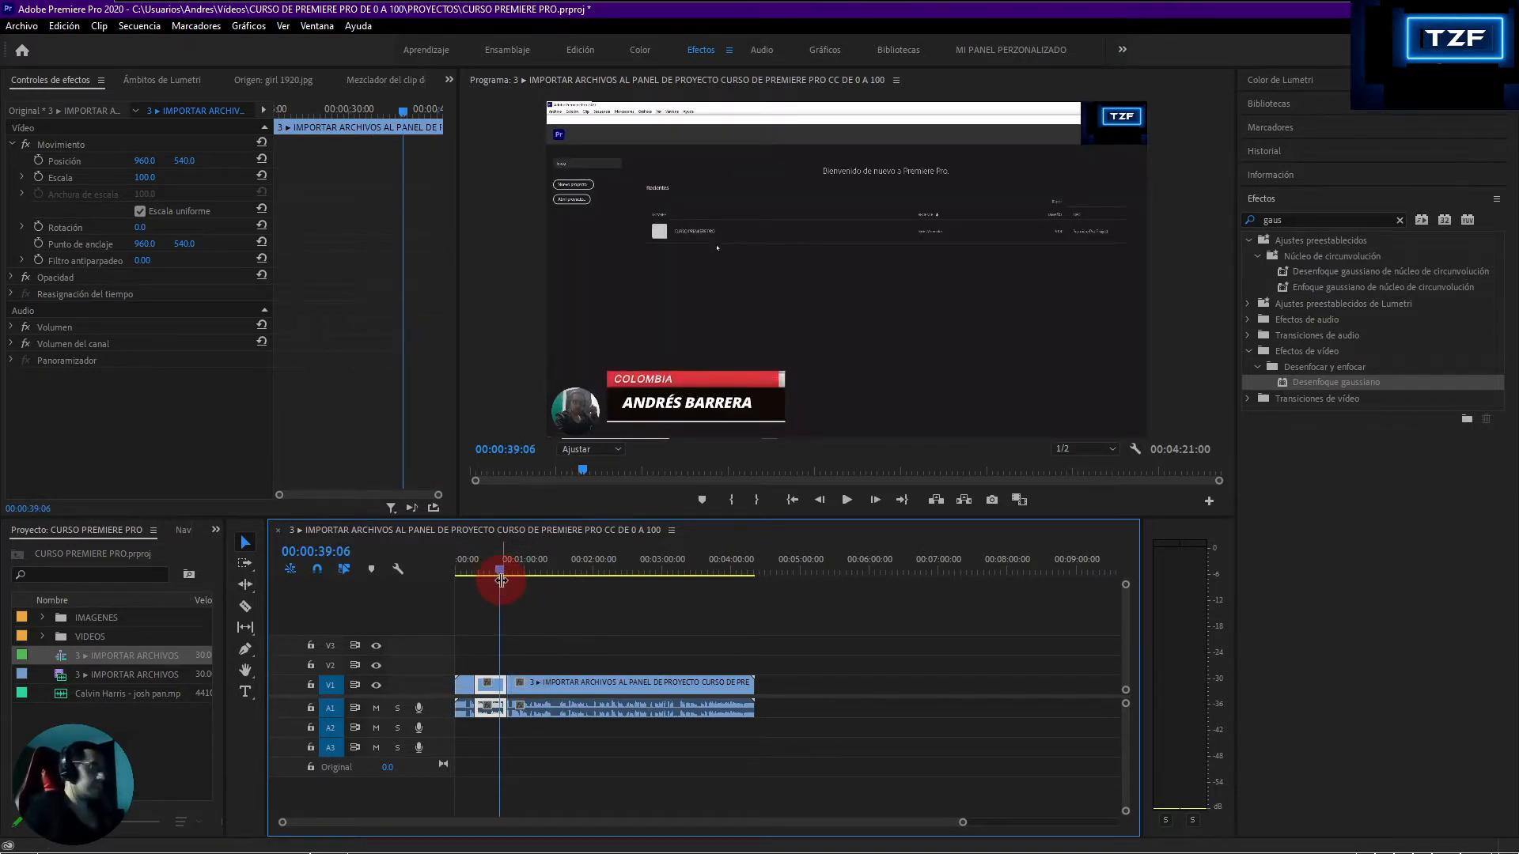
key("Down")
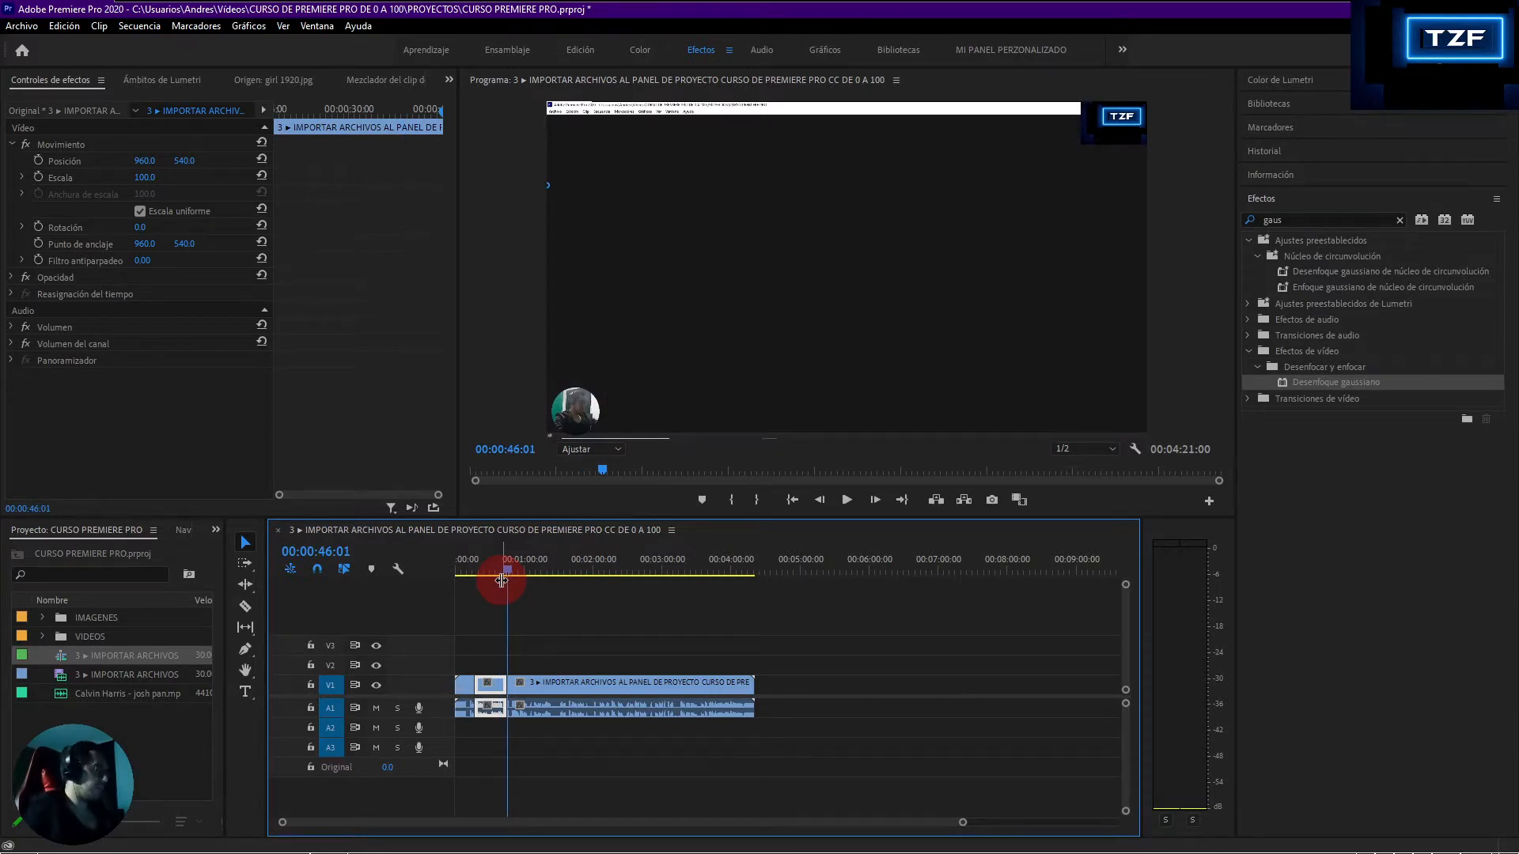
key("Up")
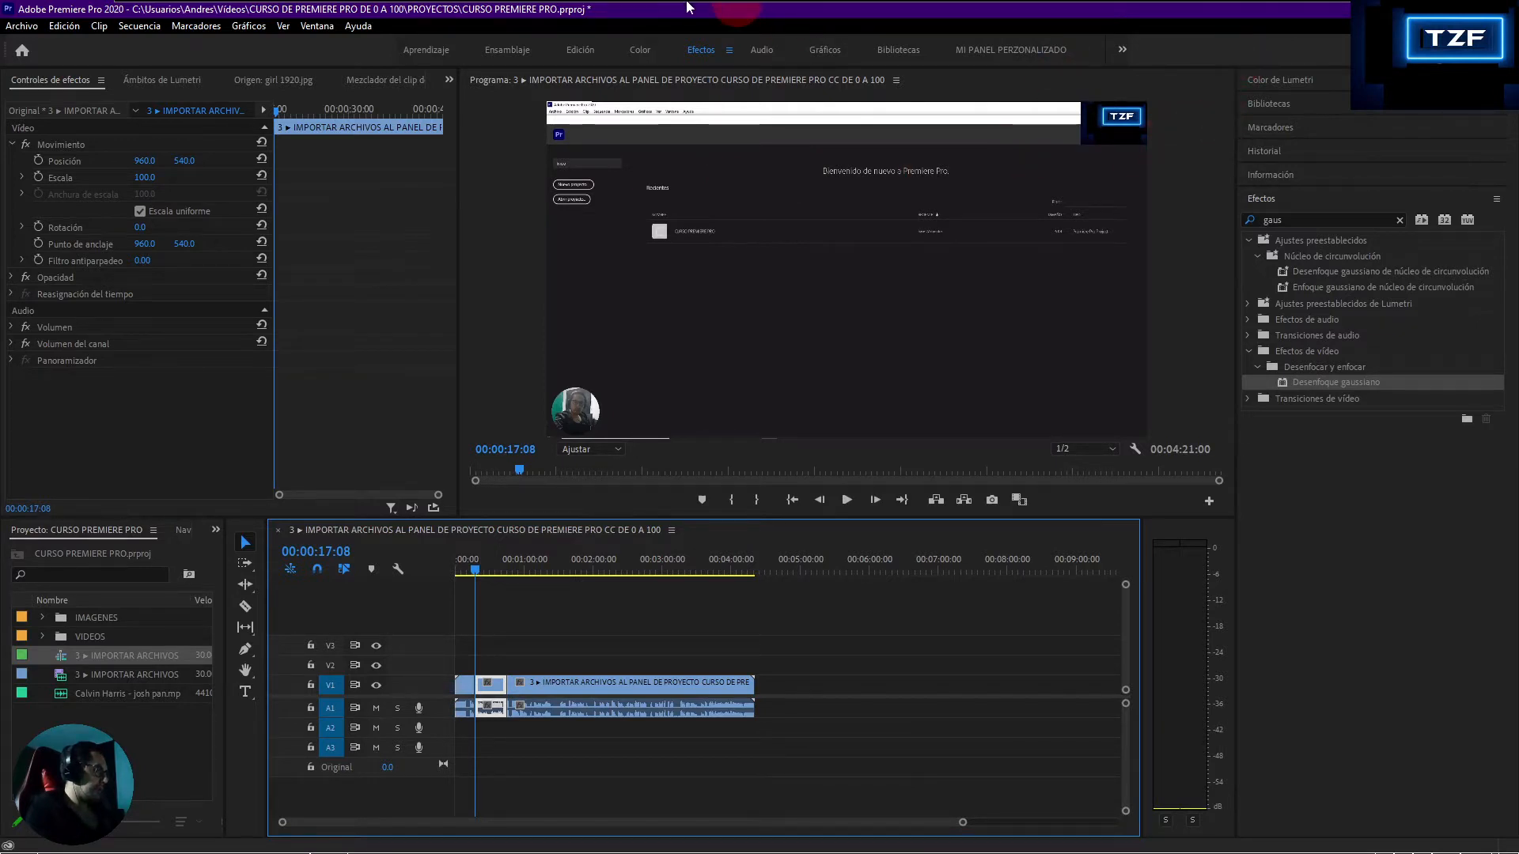
Apply the Gaussian blur video effect (Desenfoque gaussiano) to the middle segment containing the name banner
left_click(318, 25)
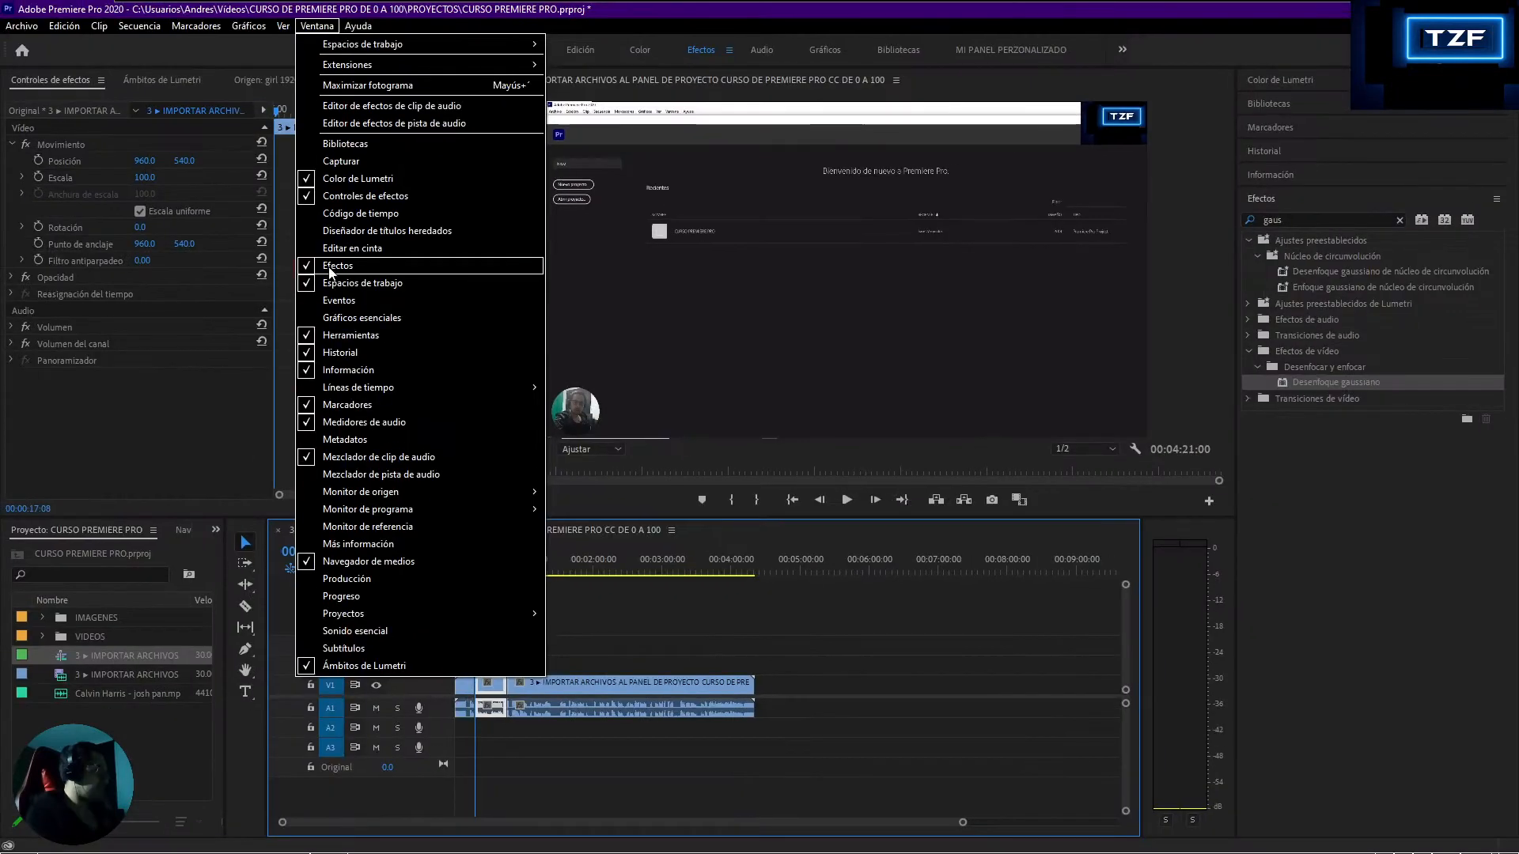
left_click(435, 263)
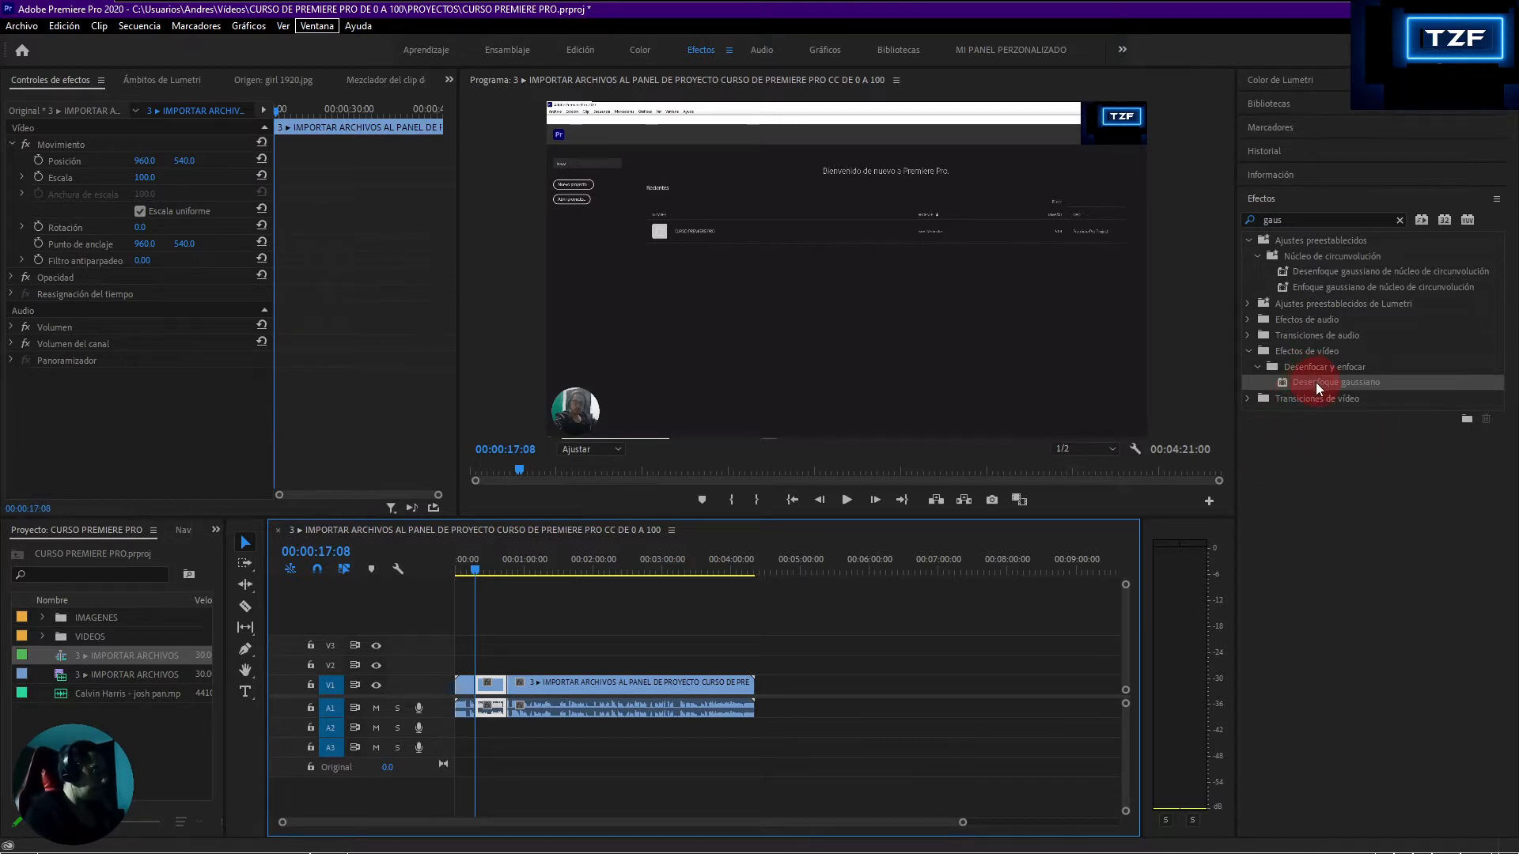
left_click_drag(1316, 382, 492, 688)
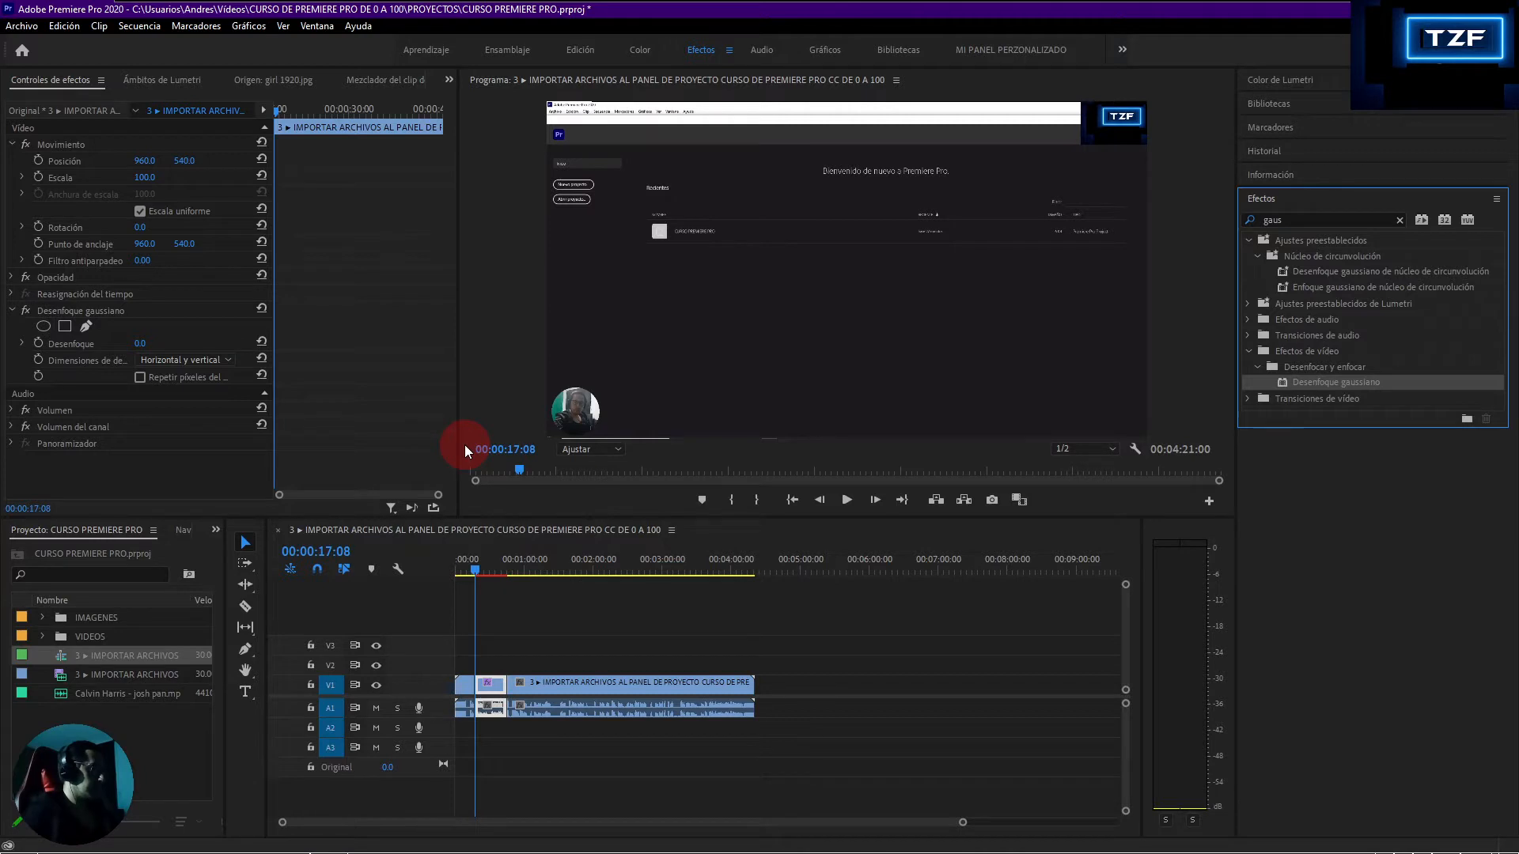
At 00:00:17:11, add a rectangular mask to the Gaussian blur and move it over the left part of the banner
left_click(476, 568)
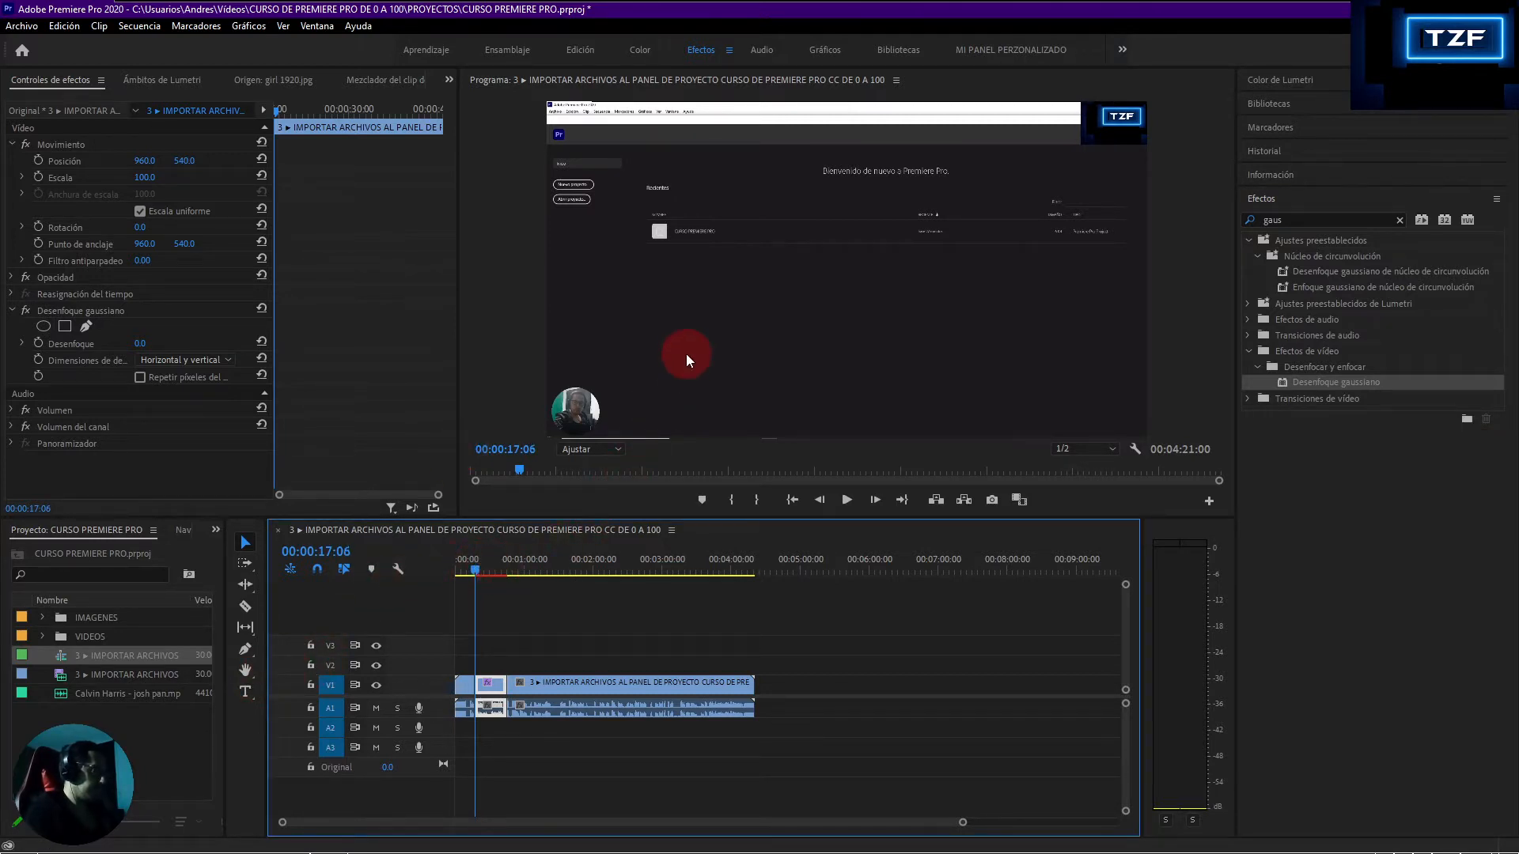
key("shift+Right")
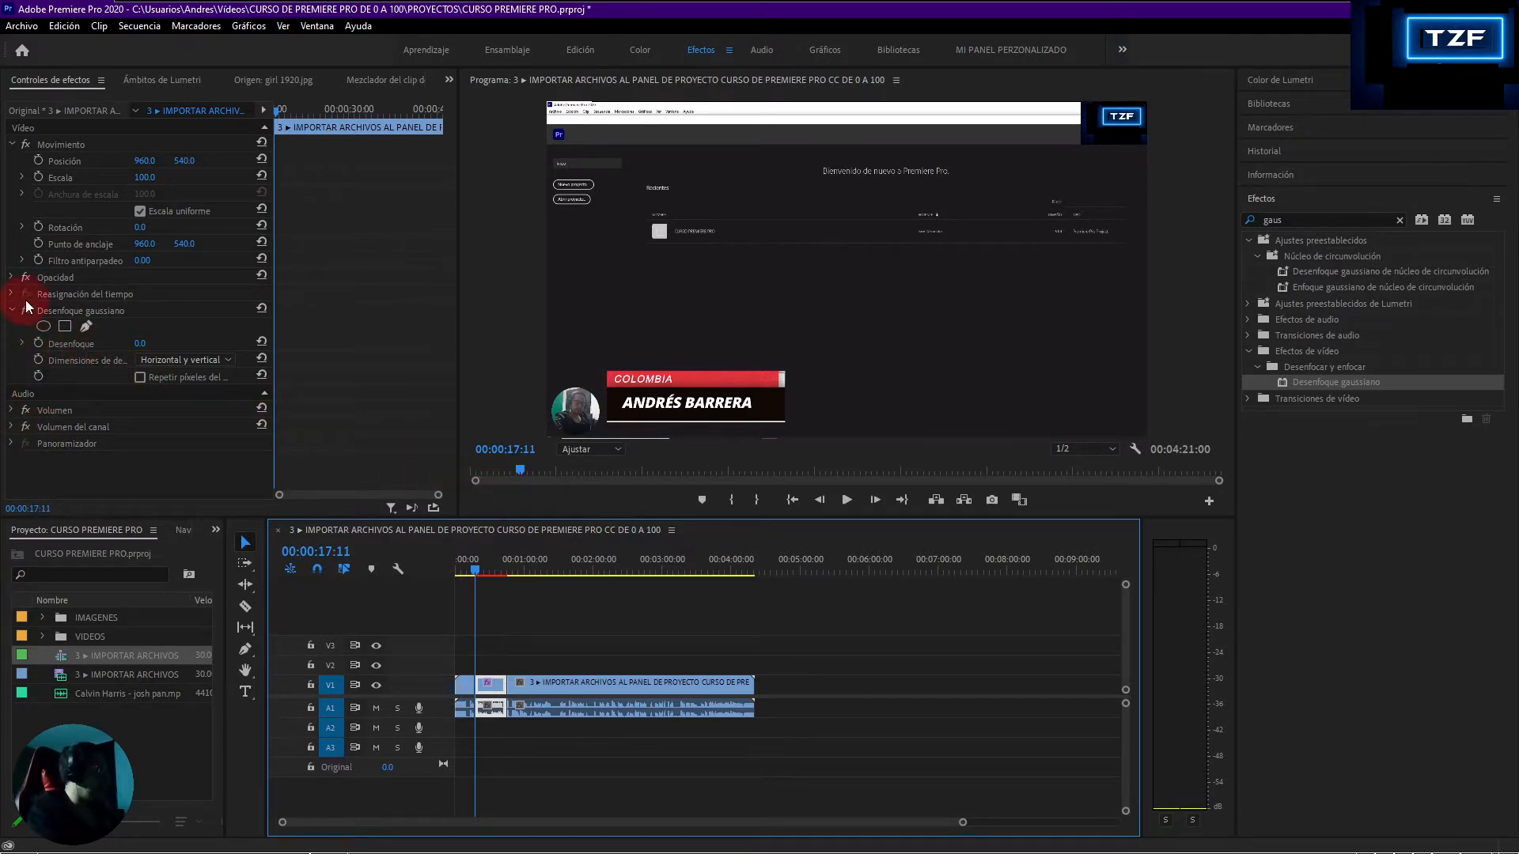
left_click(65, 326)
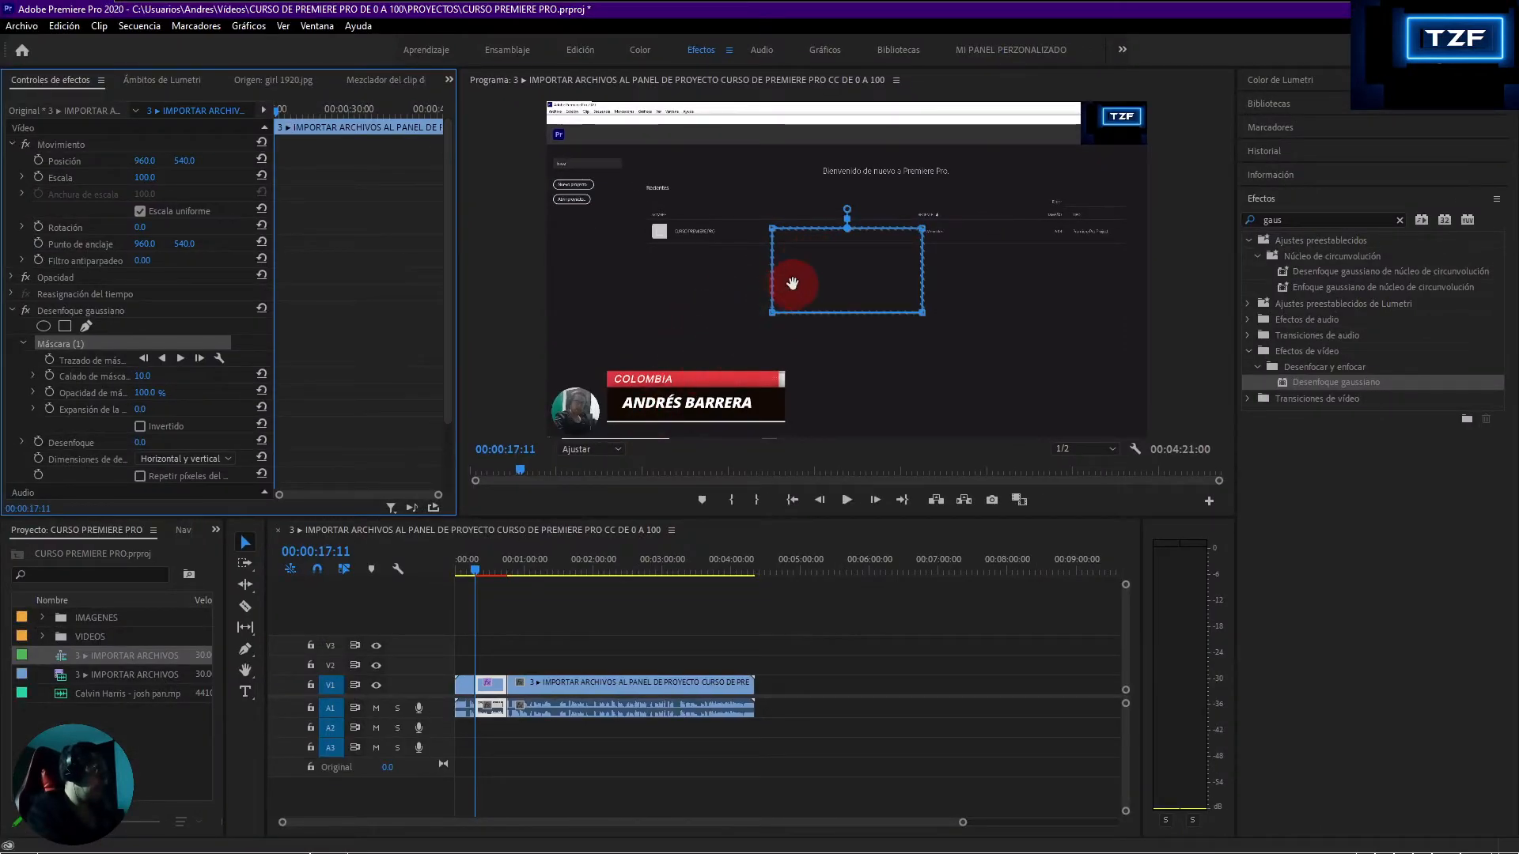
left_click_drag(797, 282, 632, 359)
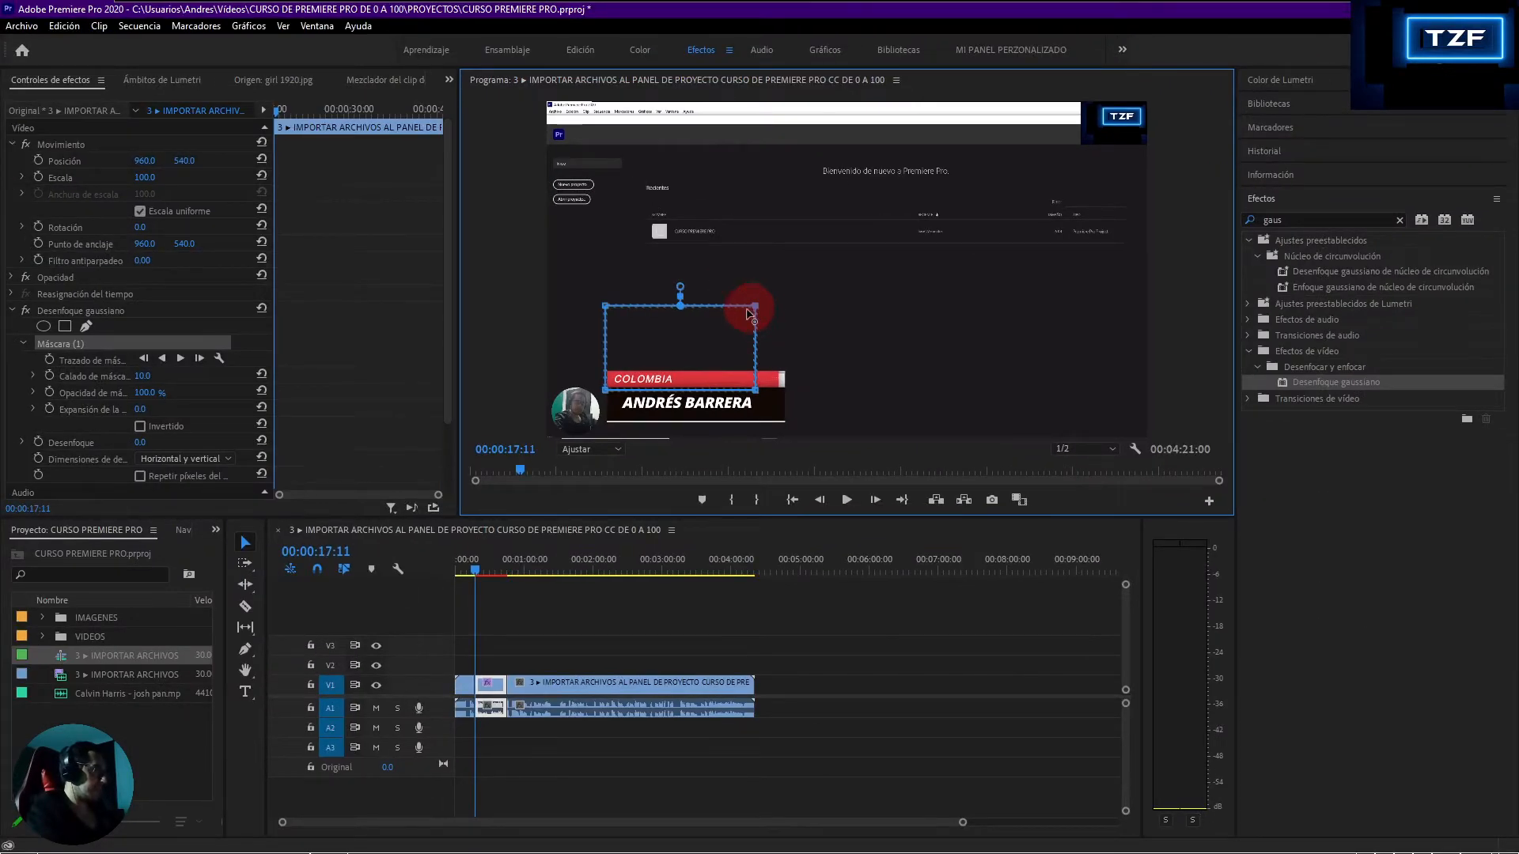
Reshape the rectangular mask by its corner points so it tightly encloses the COLOMBIA label on the red strip of the banner
left_click_drag(755, 307, 701, 370)
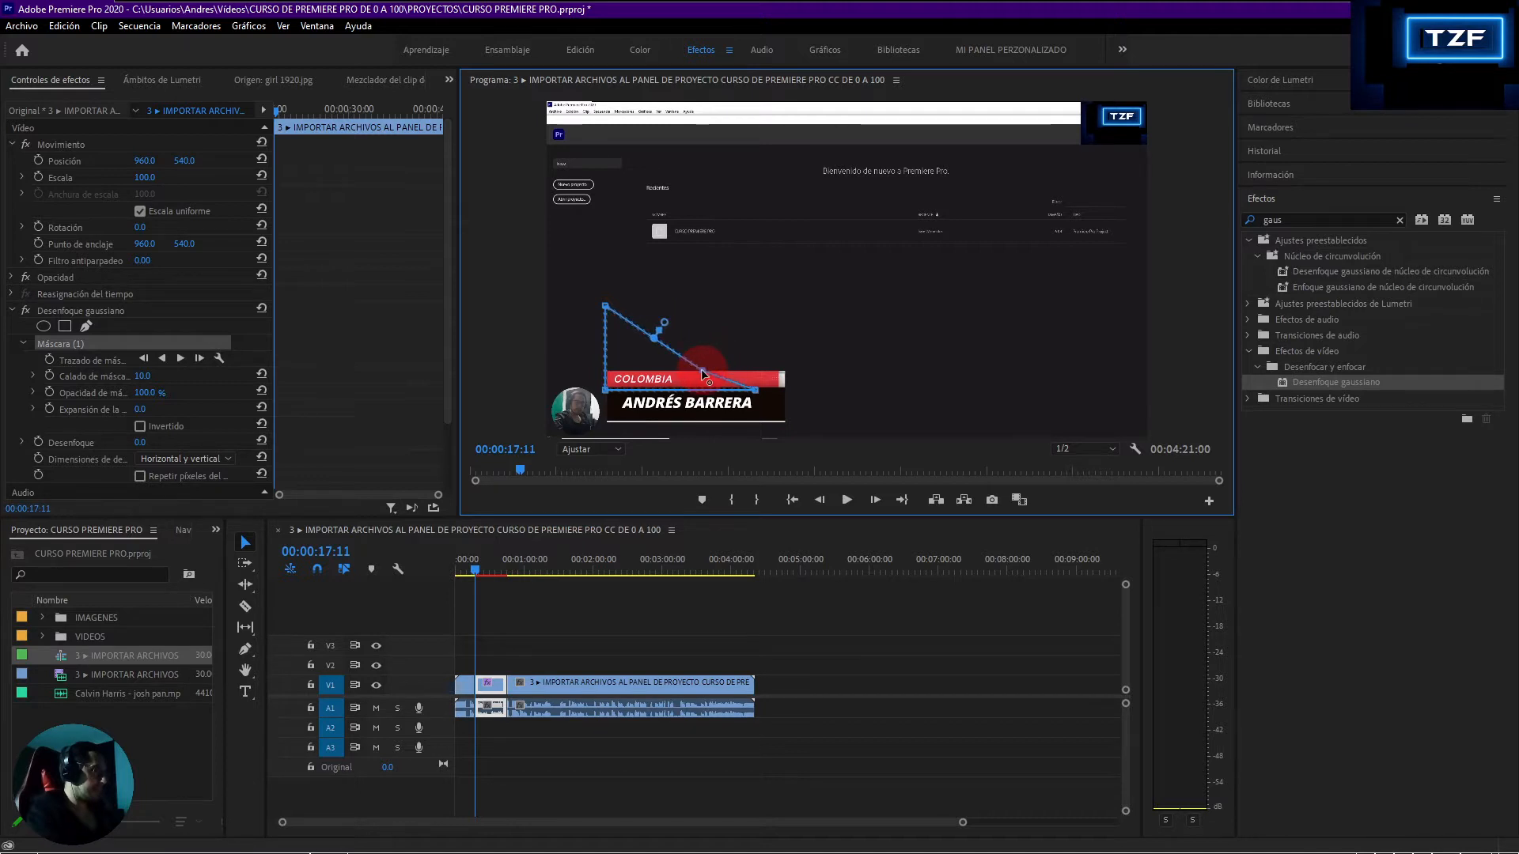
left_click(756, 391)
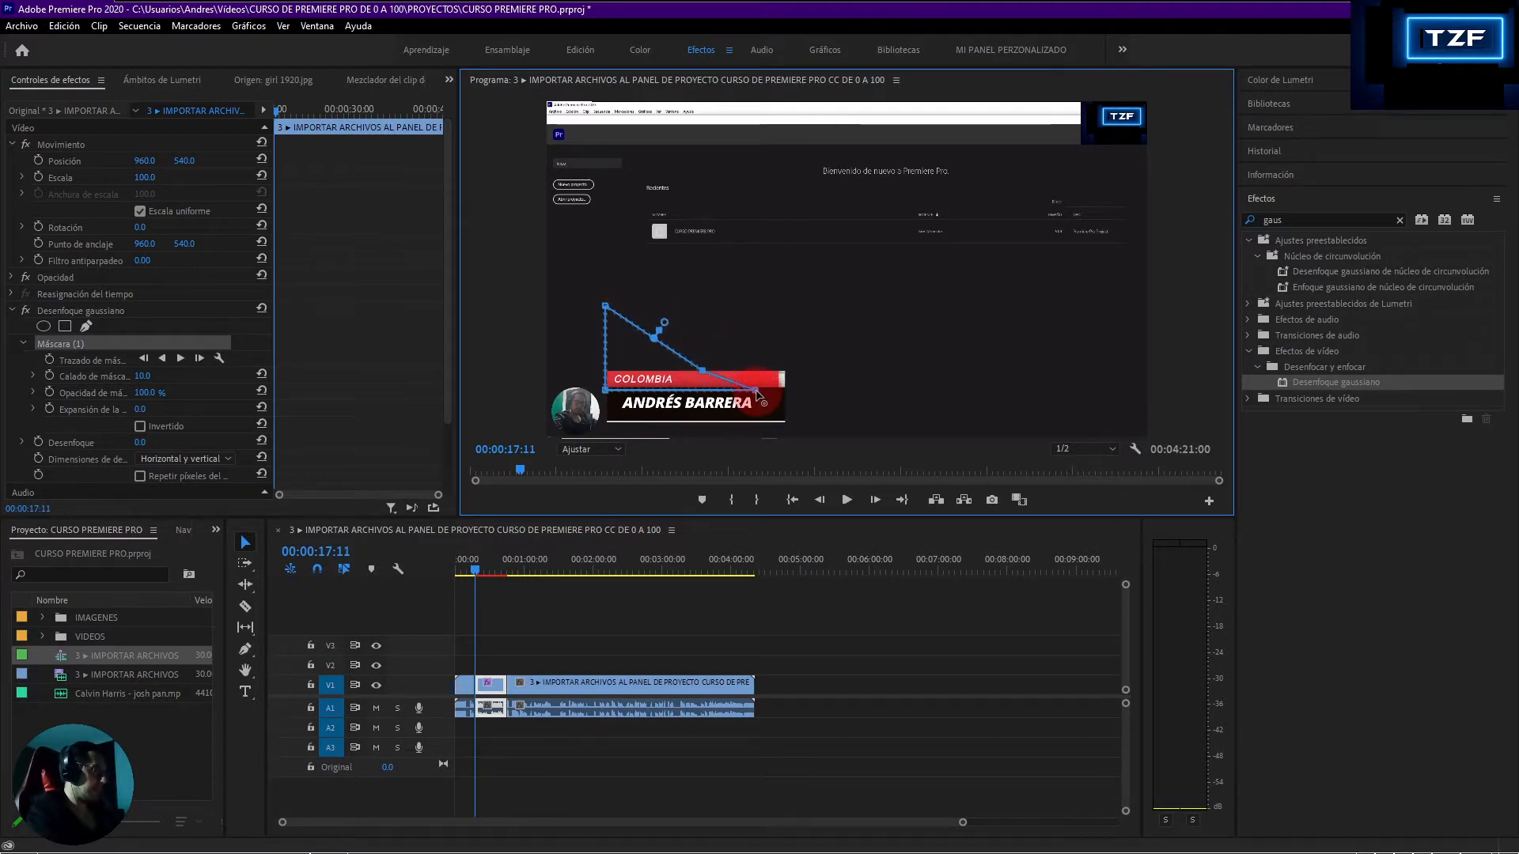
left_click_drag(755, 390, 705, 395)
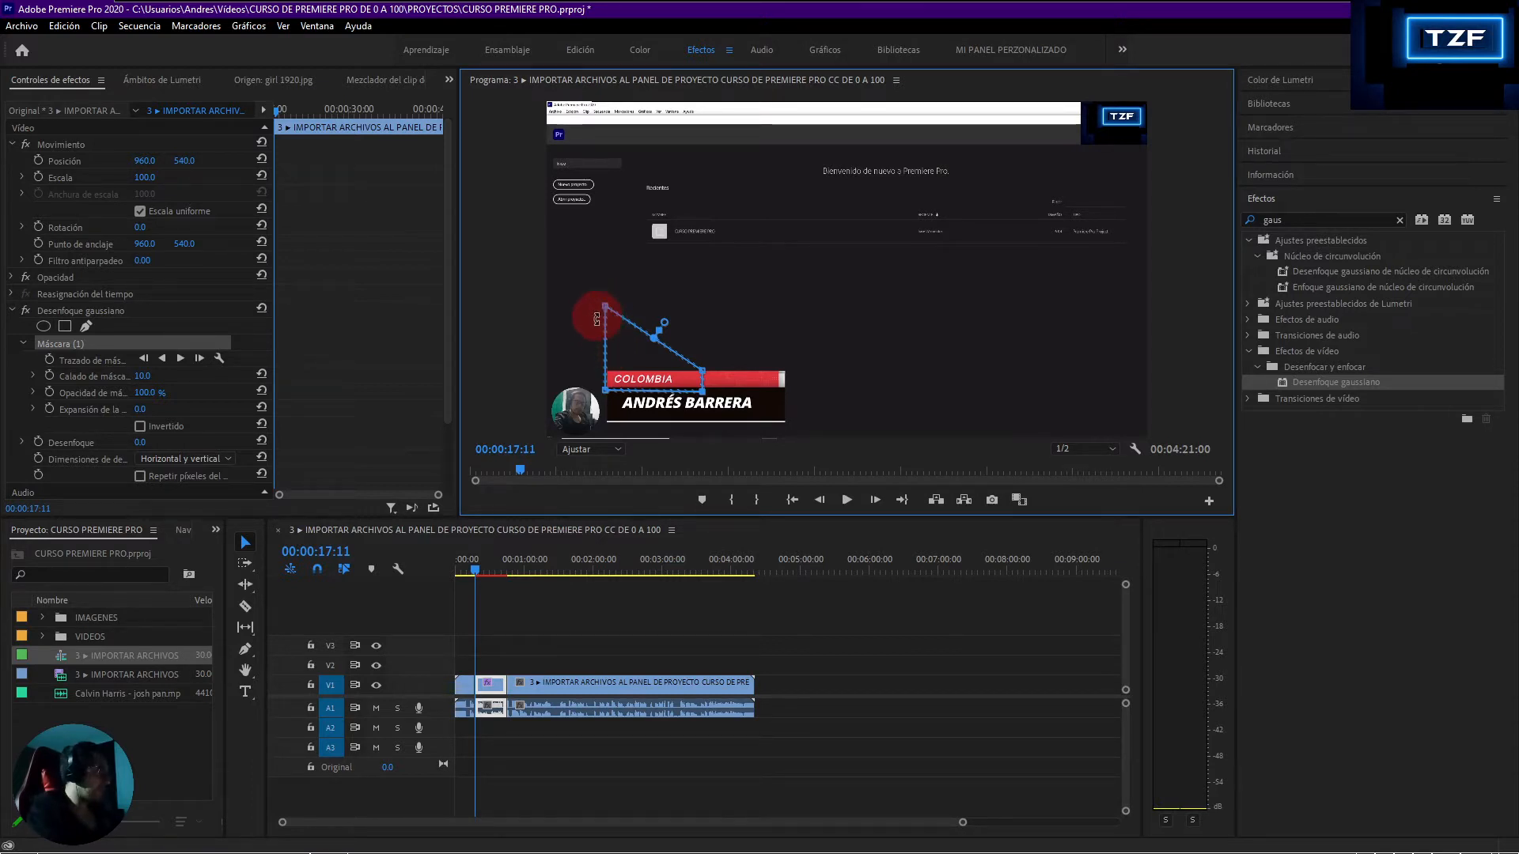
left_click_drag(606, 306, 609, 367)
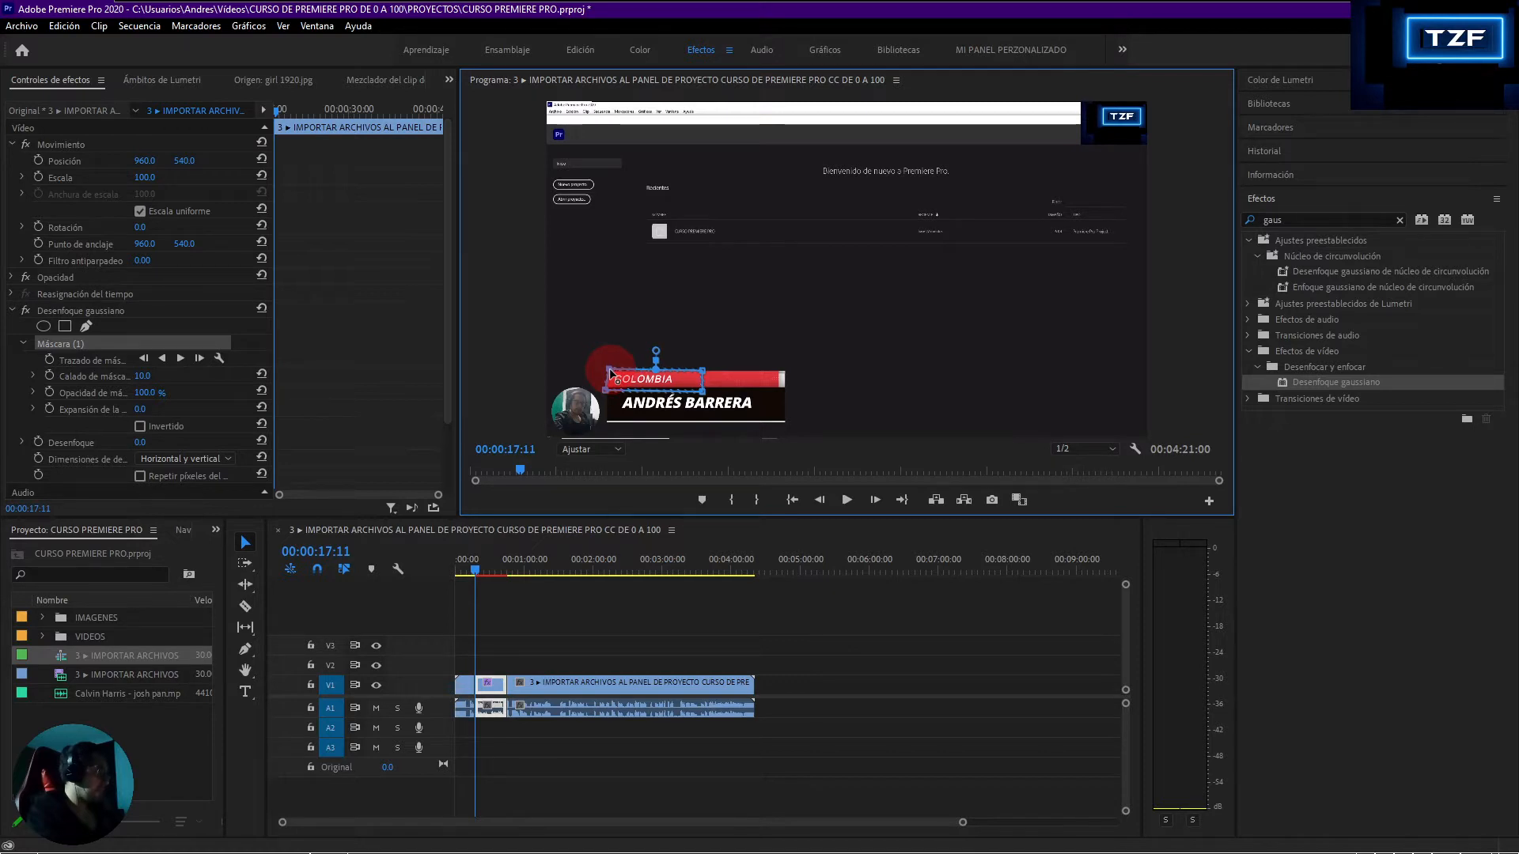
left_click_drag(610, 373, 631, 405)
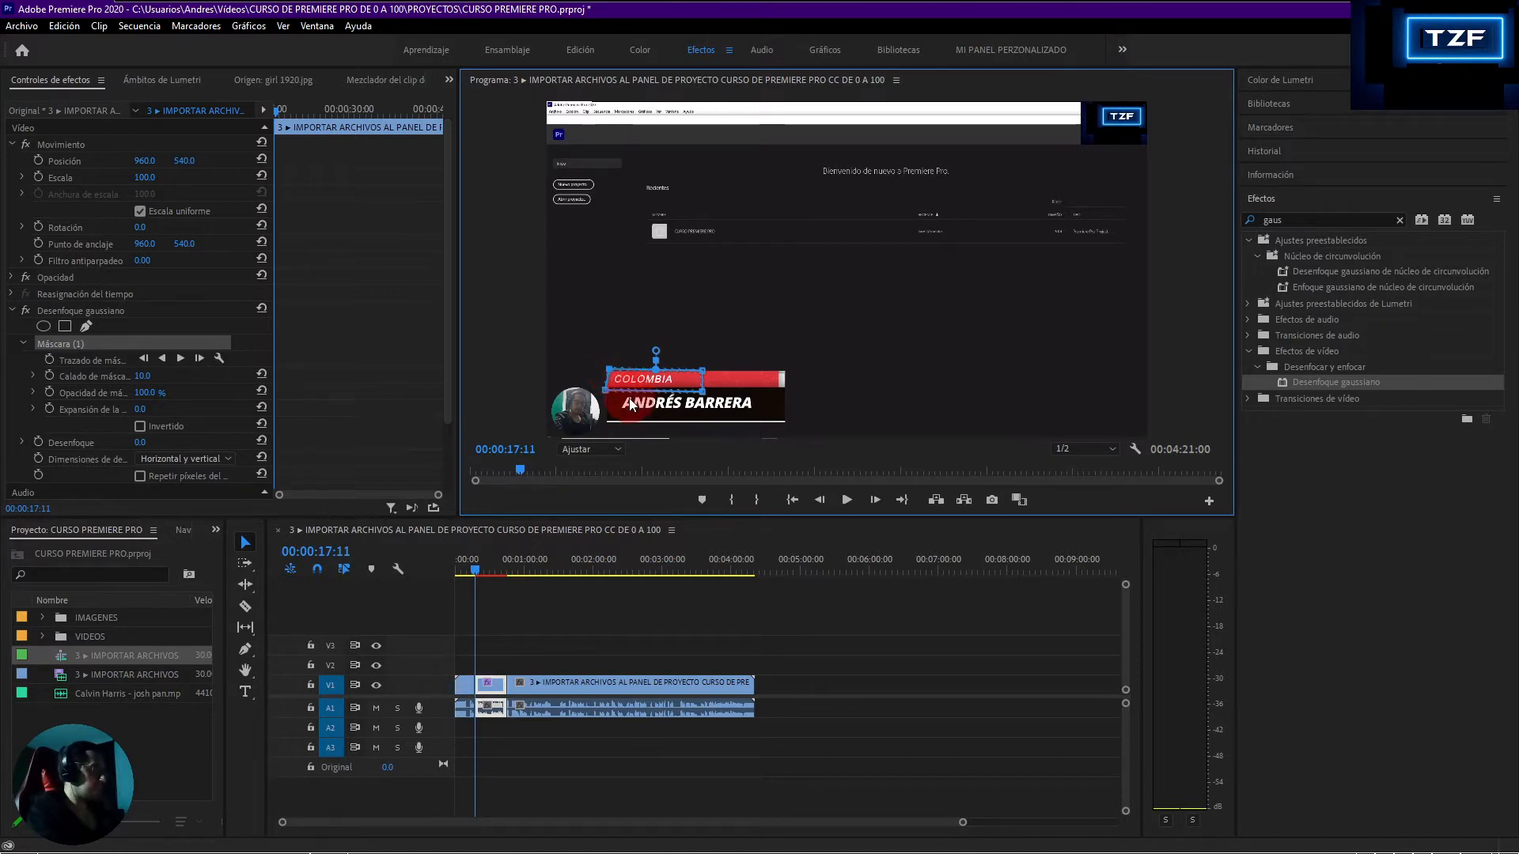
left_click_drag(631, 405, 625, 392)
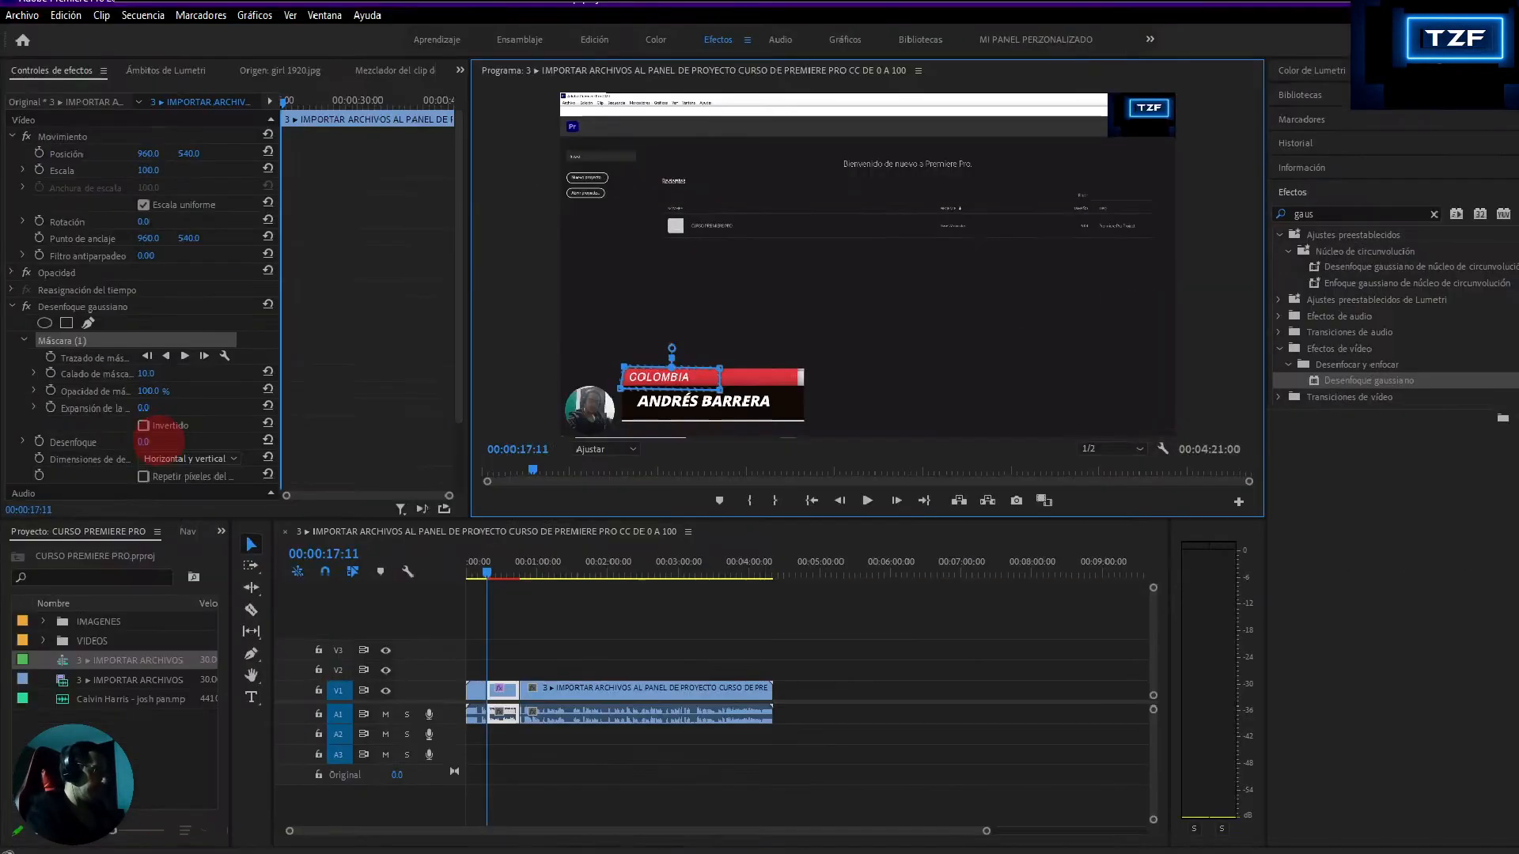
Set the Gaussian blur amount (Desenfoque) to 40 for the masked COLOMBIA label
left_click(142, 443)
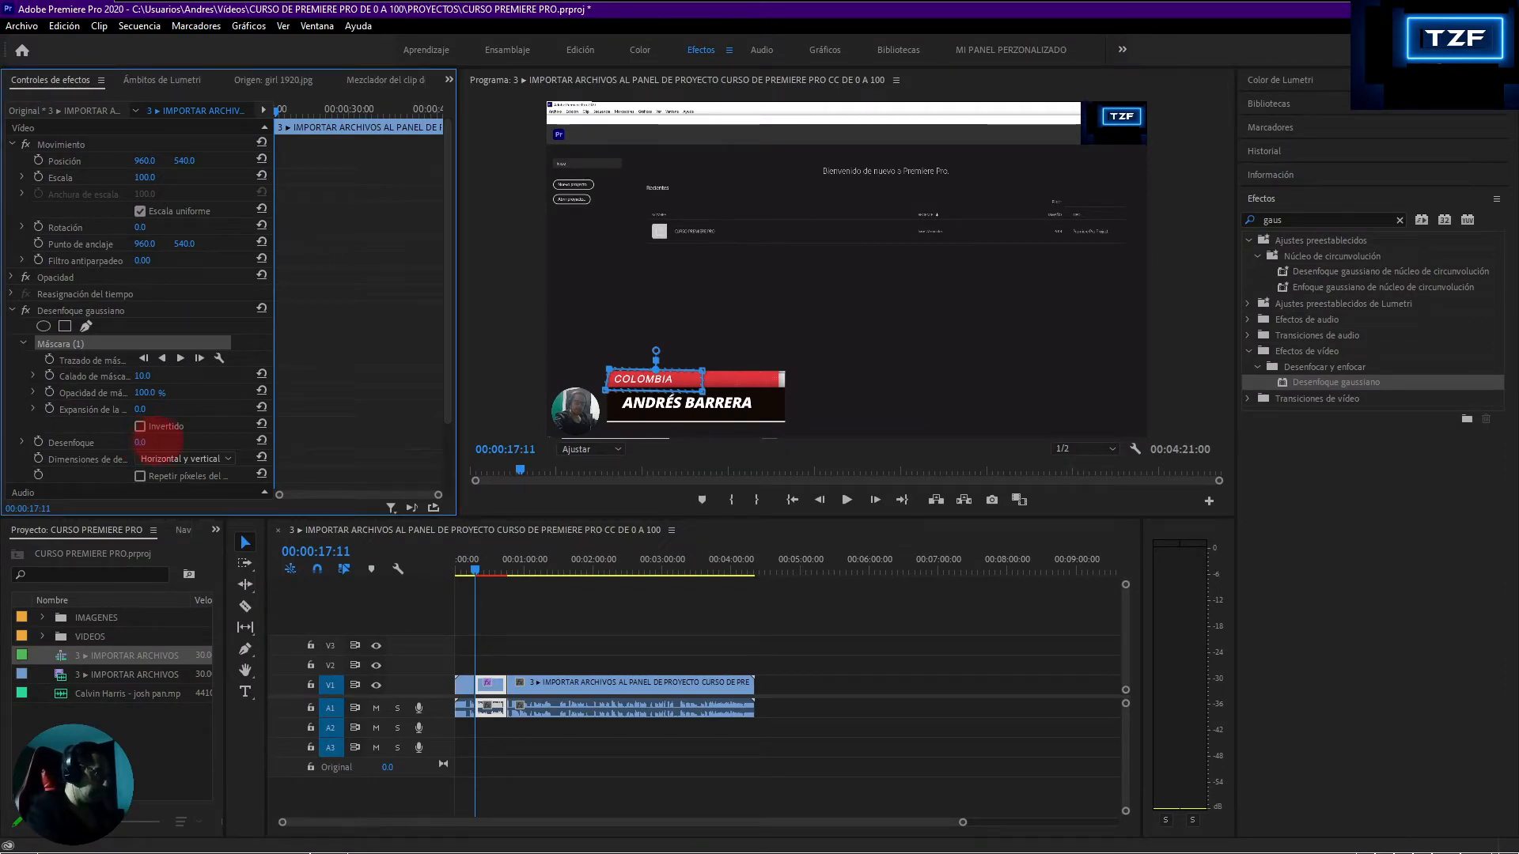
left_click(140, 442)
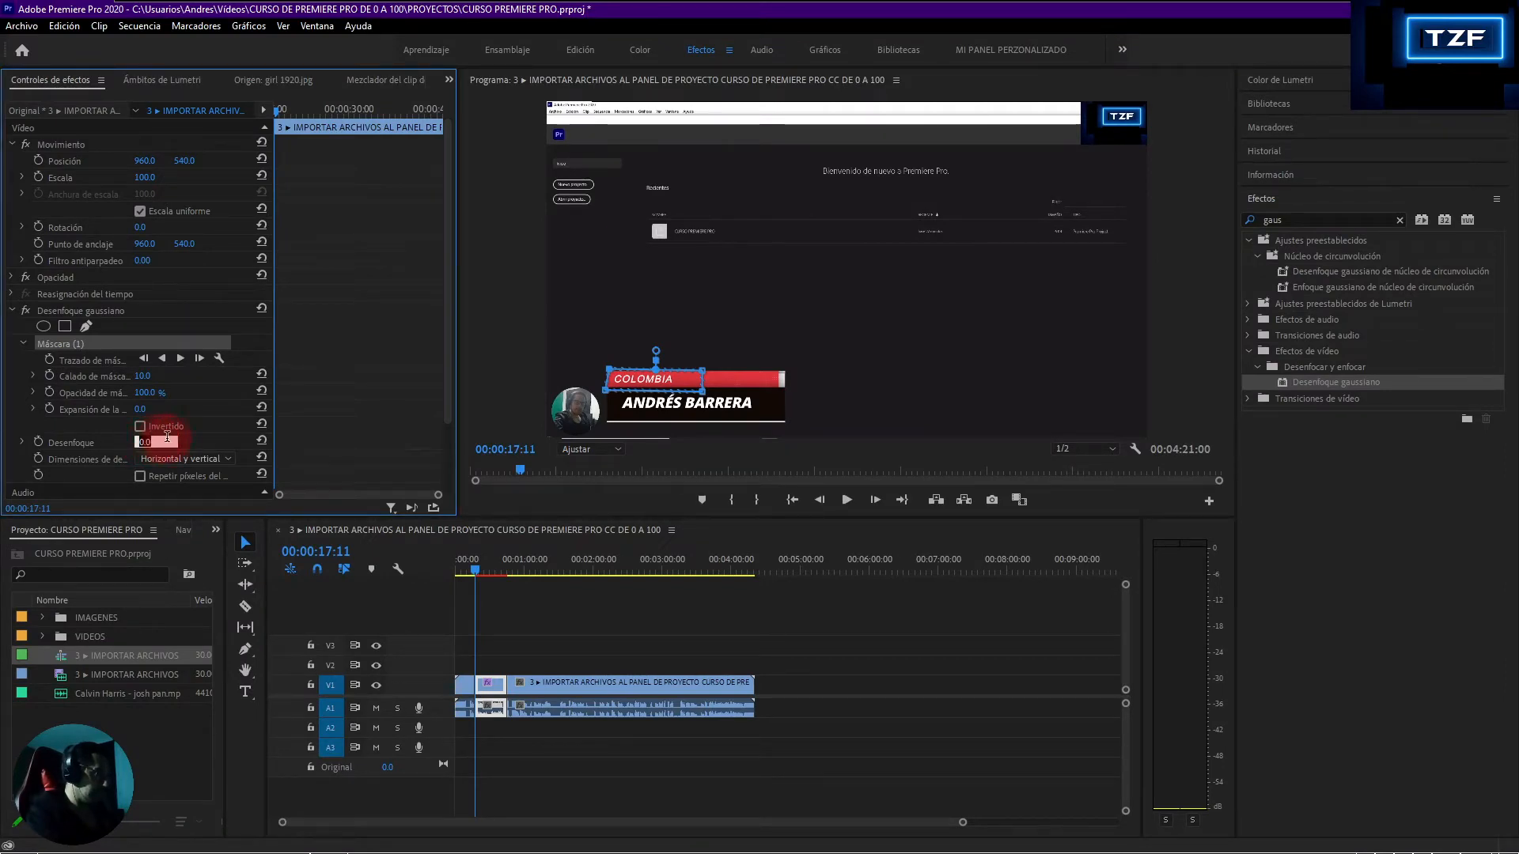
left_click(121, 442)
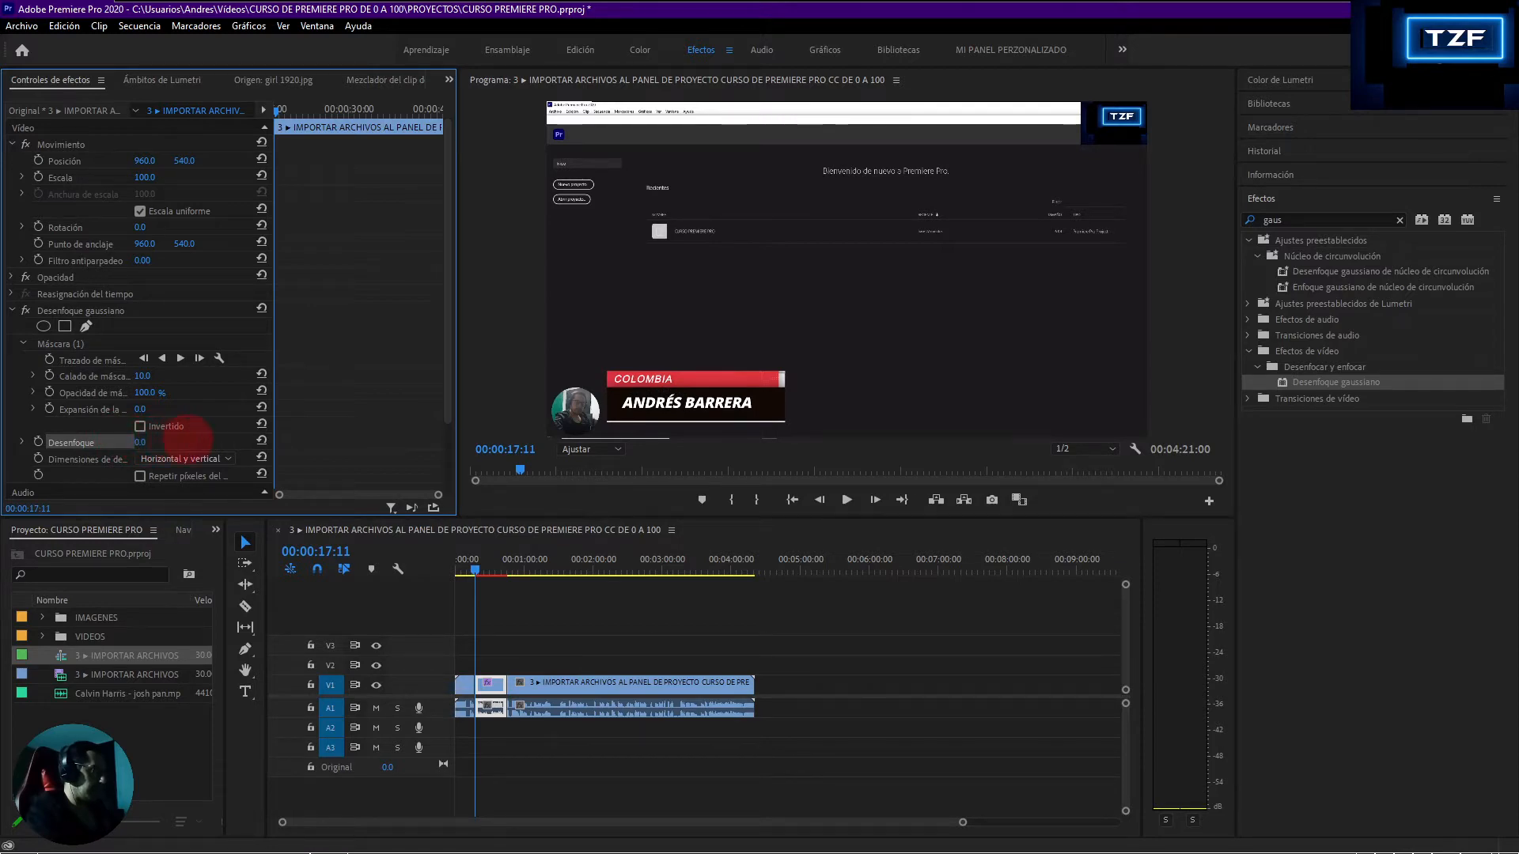
left_click(182, 437)
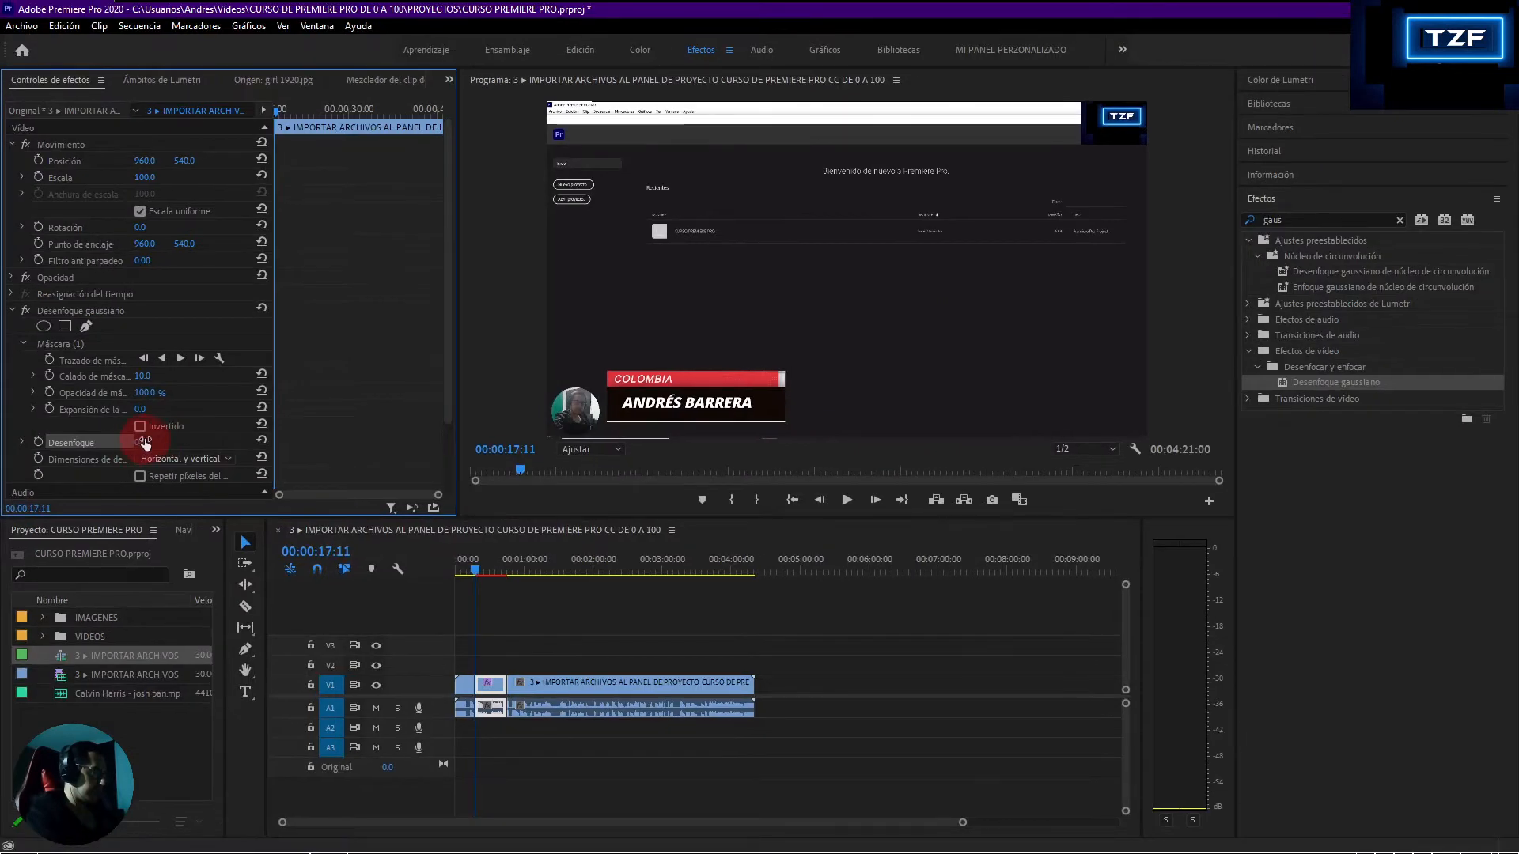
left_click(144, 442)
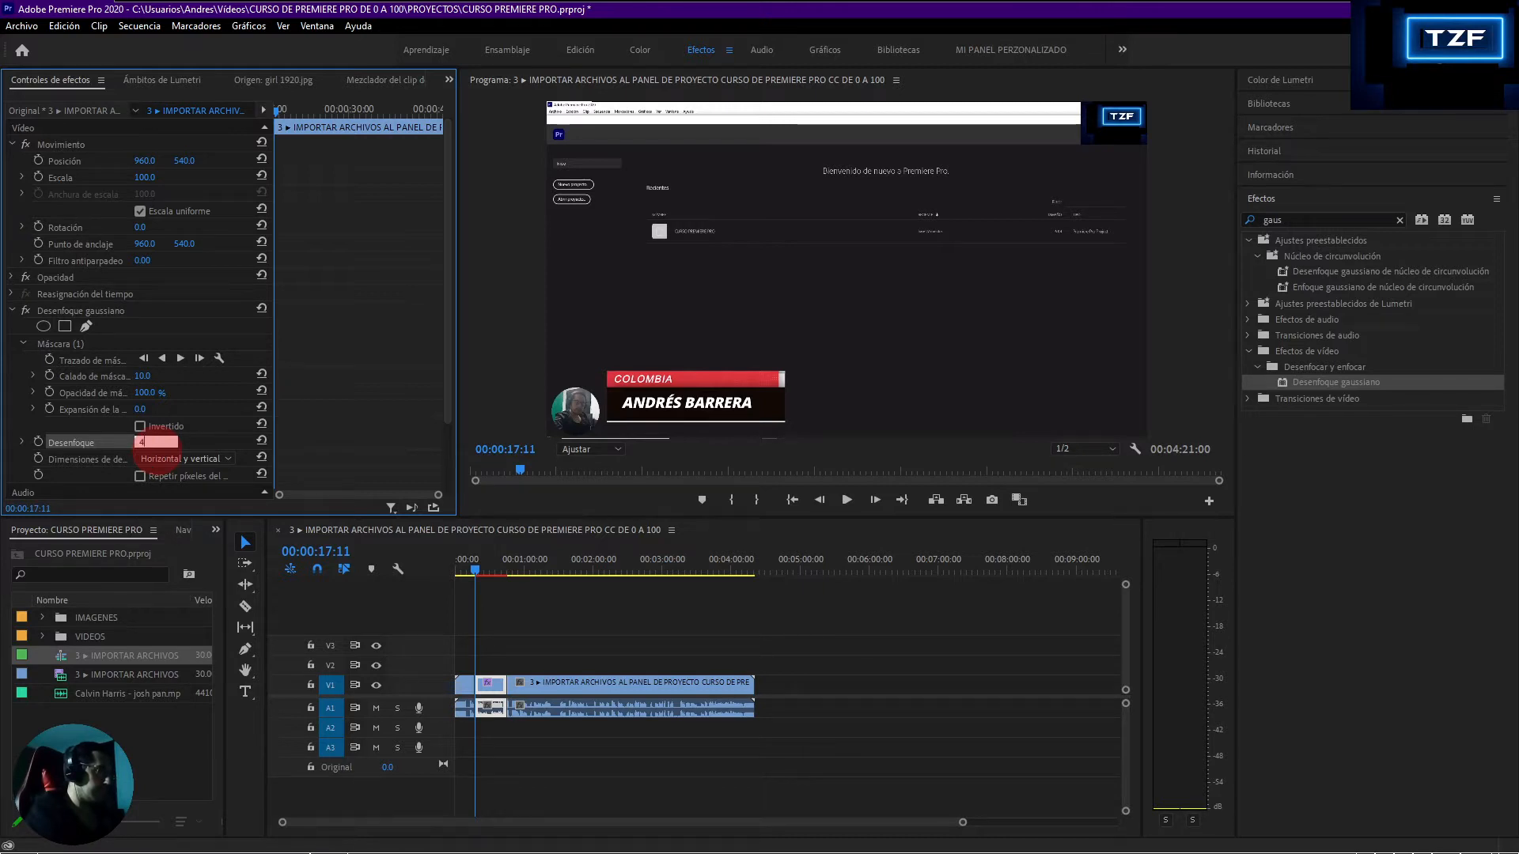
type("4")
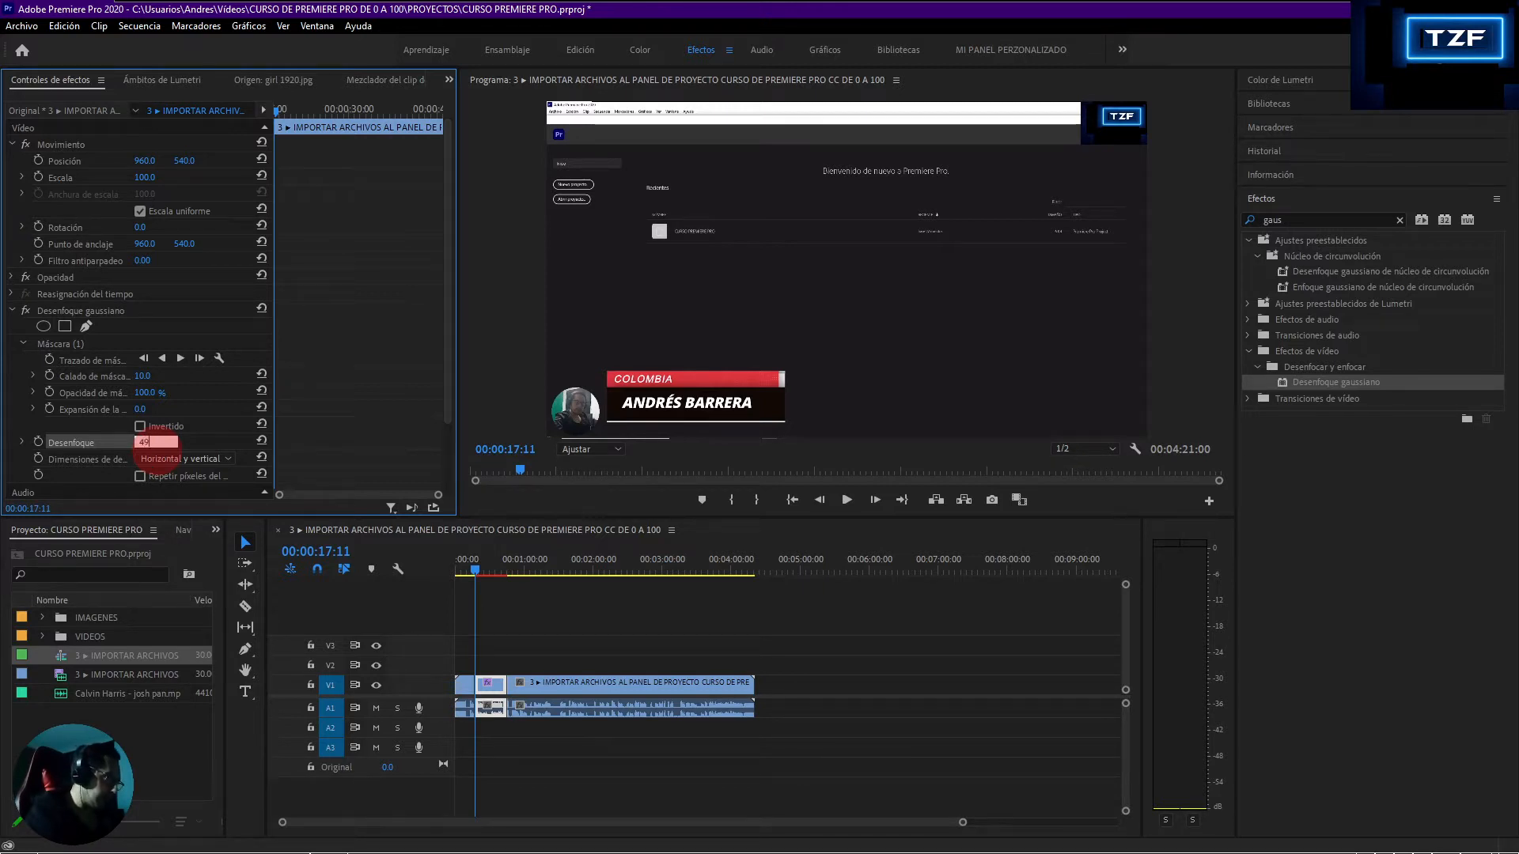
type("0")
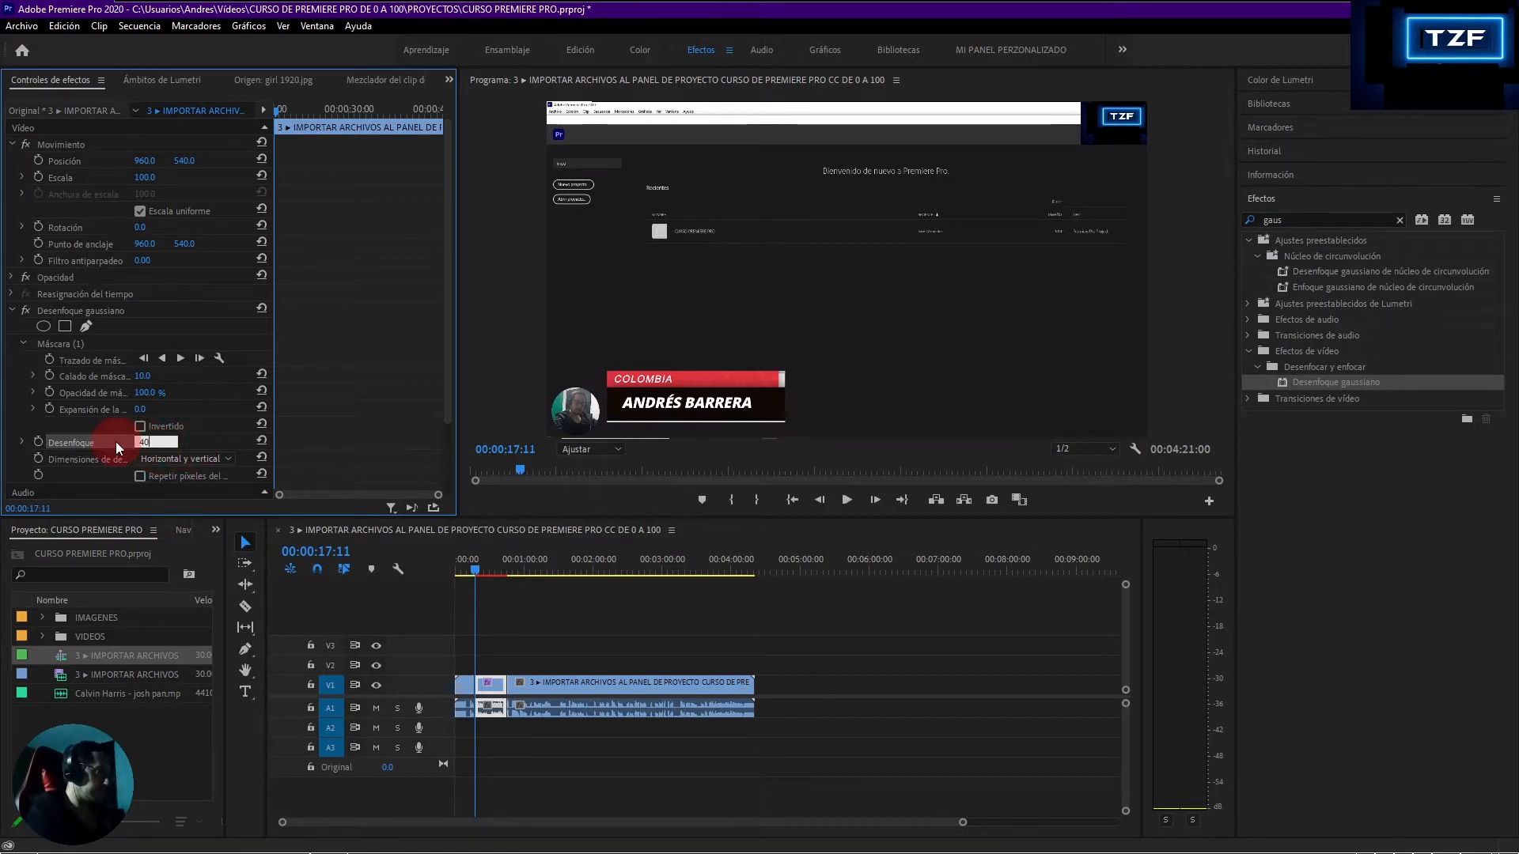
key("Return")
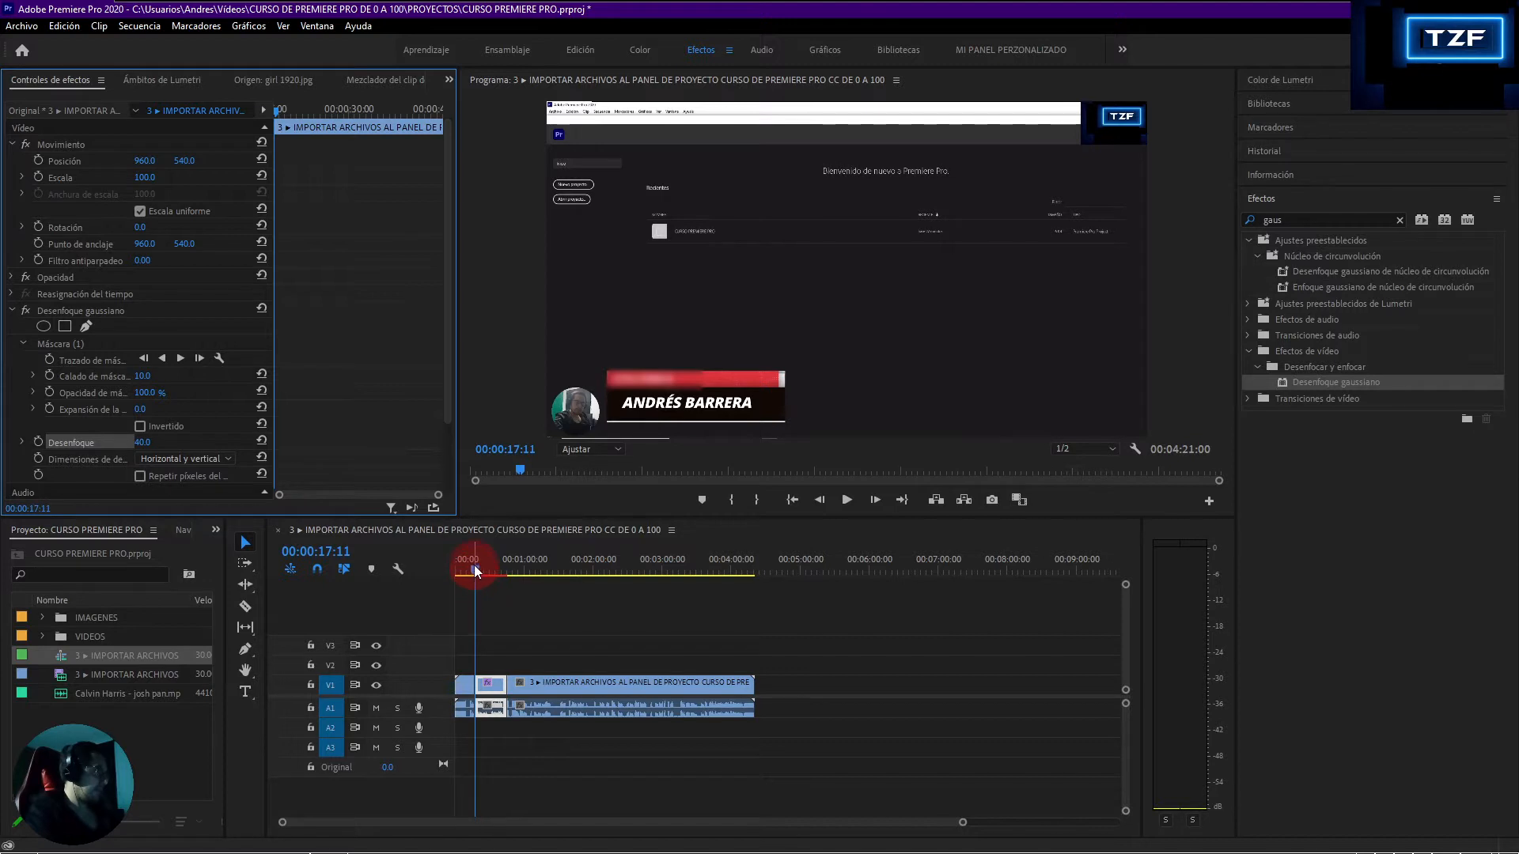
Play the sequence from 00:00:11:21 until just past the middle segment's end to check the masked blur
left_click_drag(473, 564, 467, 564)
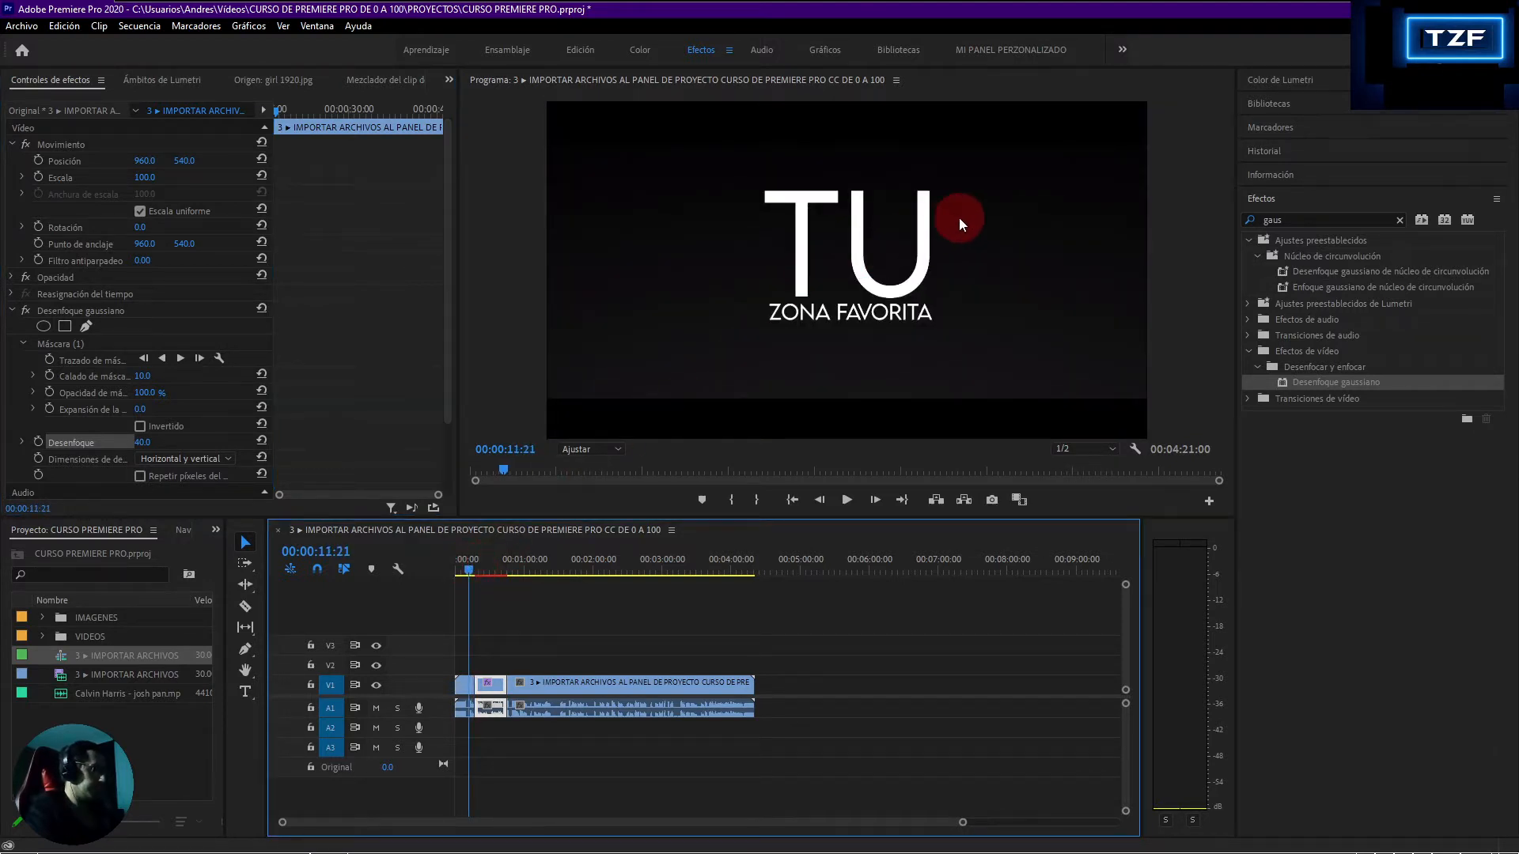
key("space")
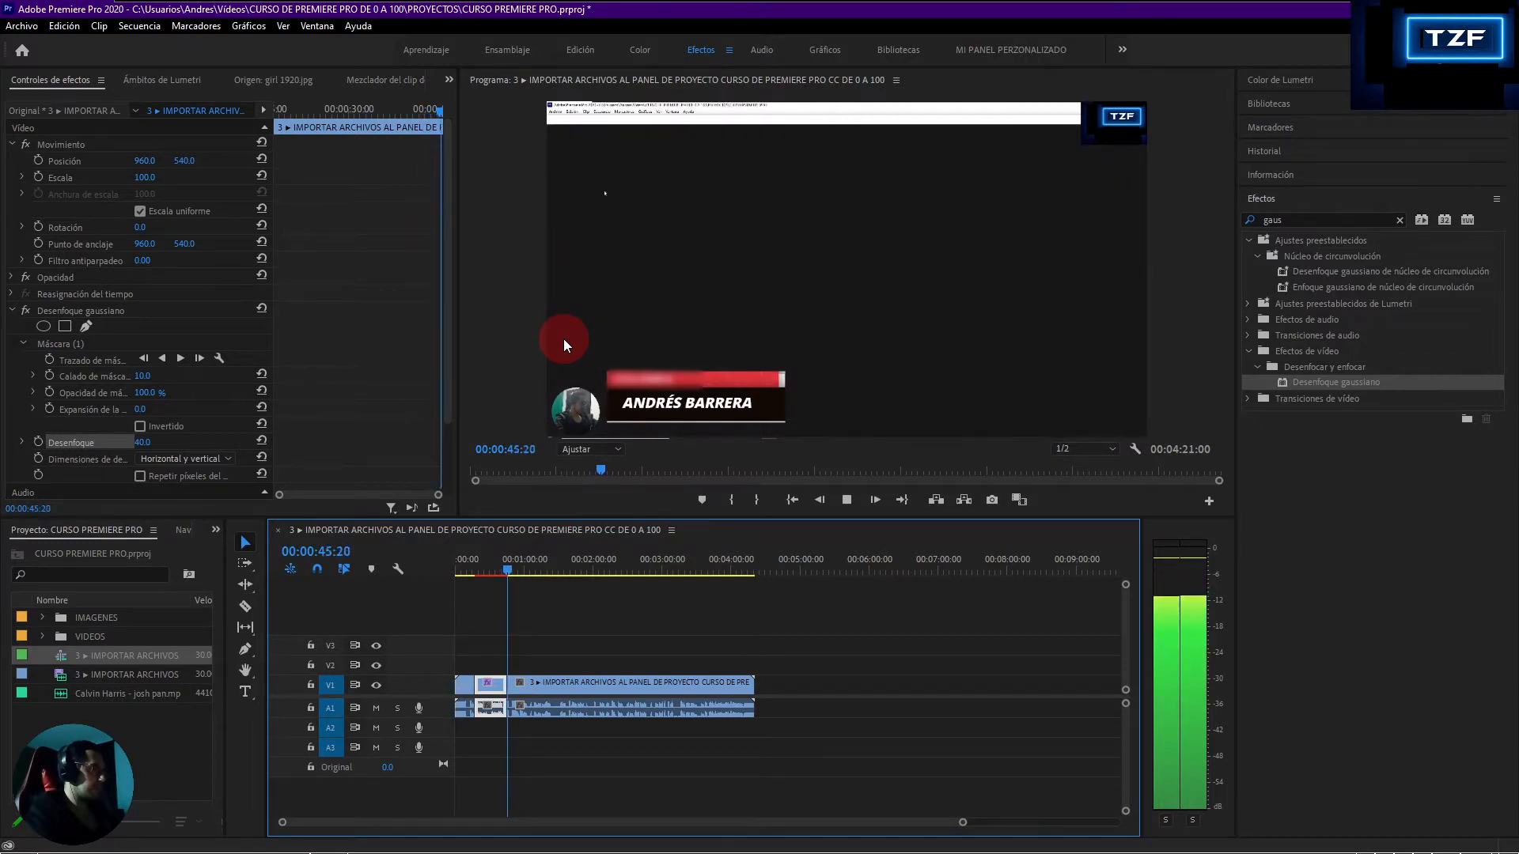
key("space")
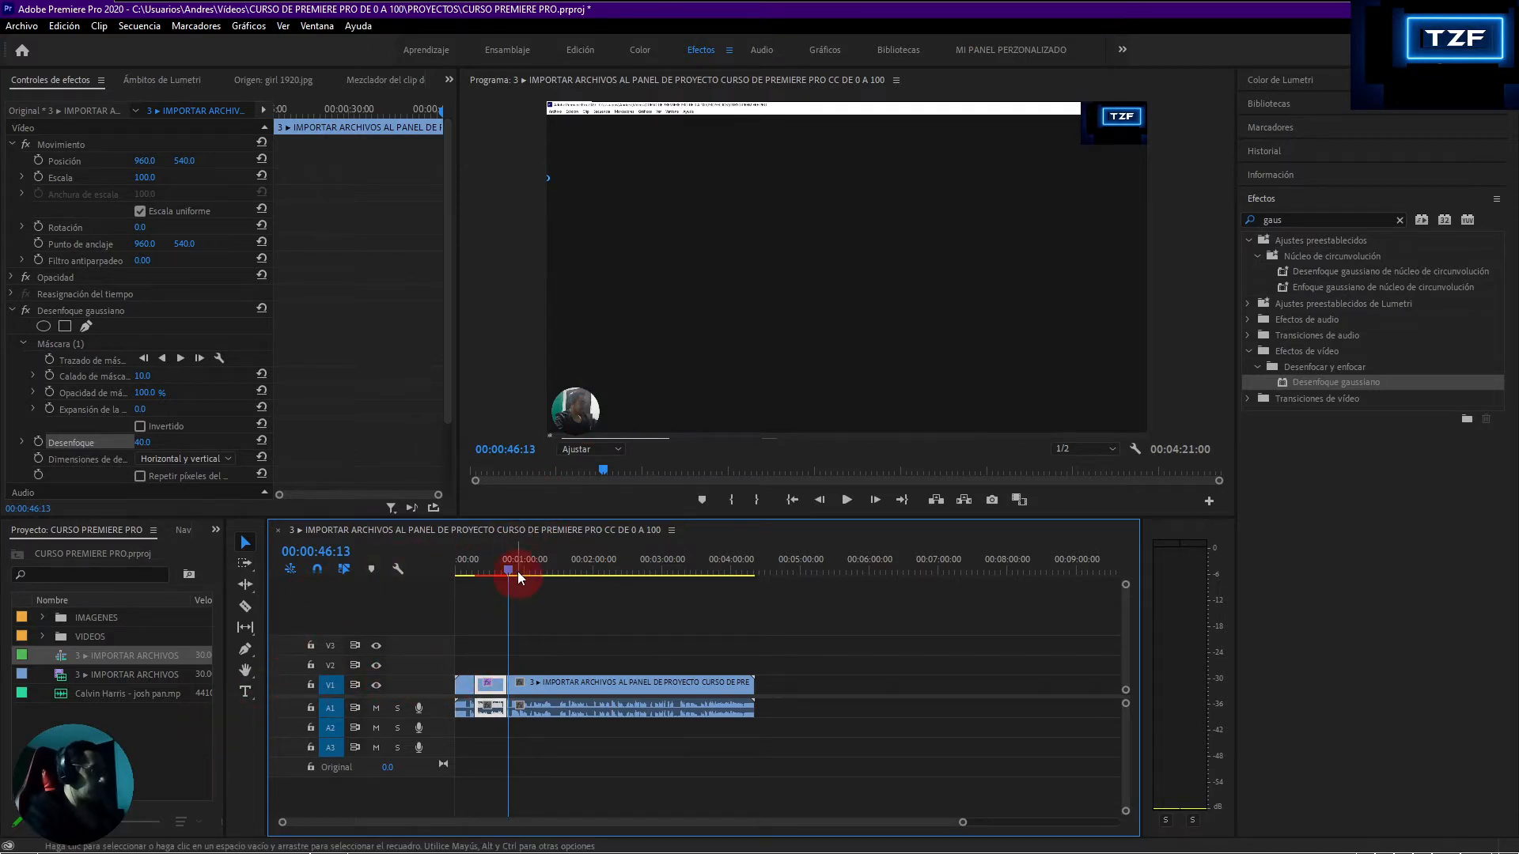
Invert the blur mask (Invertido) at 00:00:25:13 and play from 00:00:13:23 into the middle segment to check the inverted blur
left_click_drag(503, 576, 484, 571)
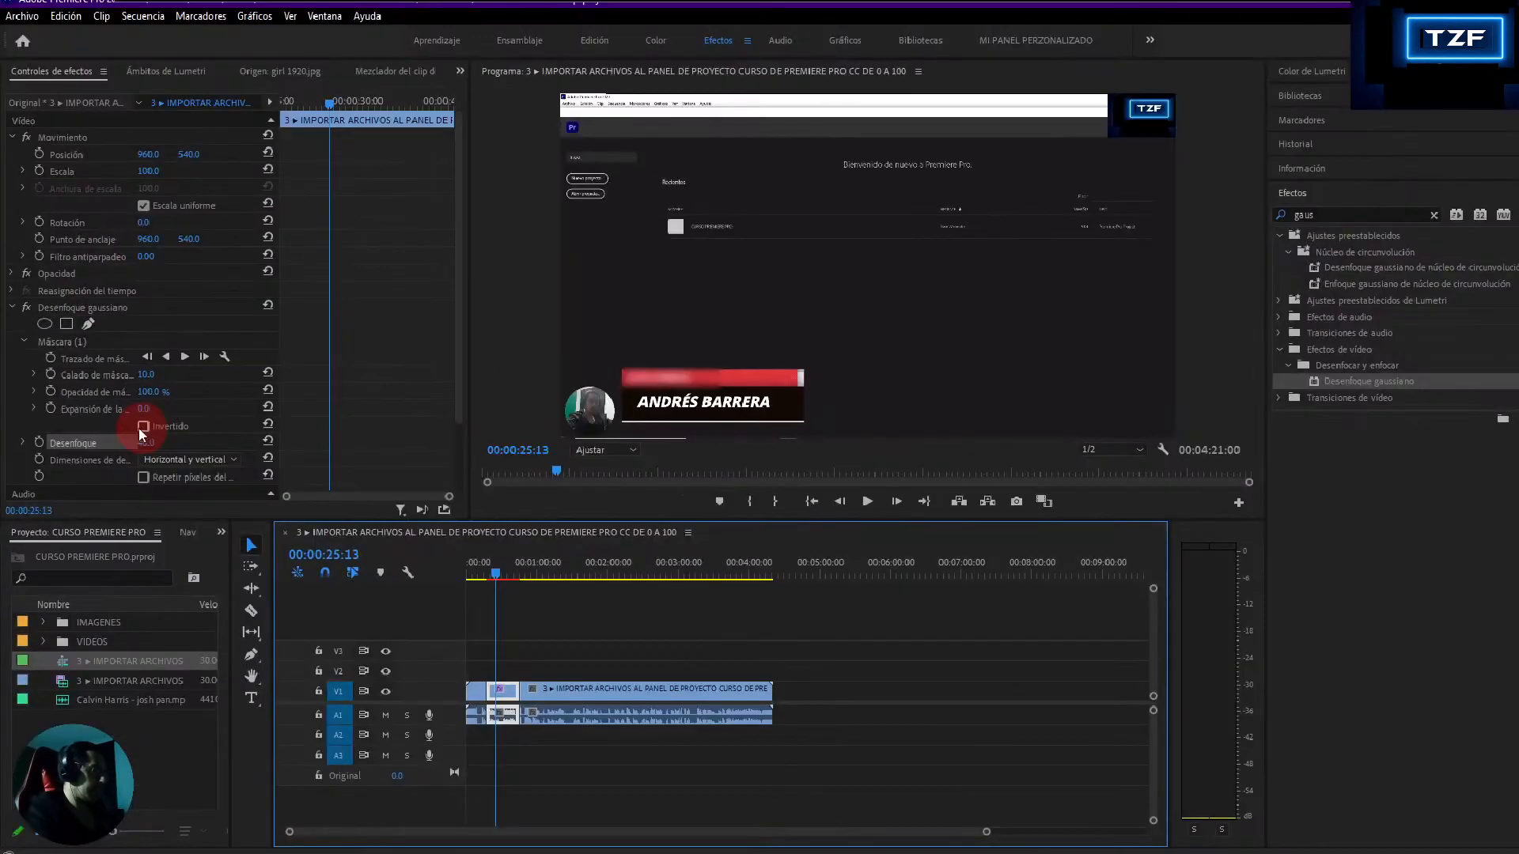
left_click(142, 427)
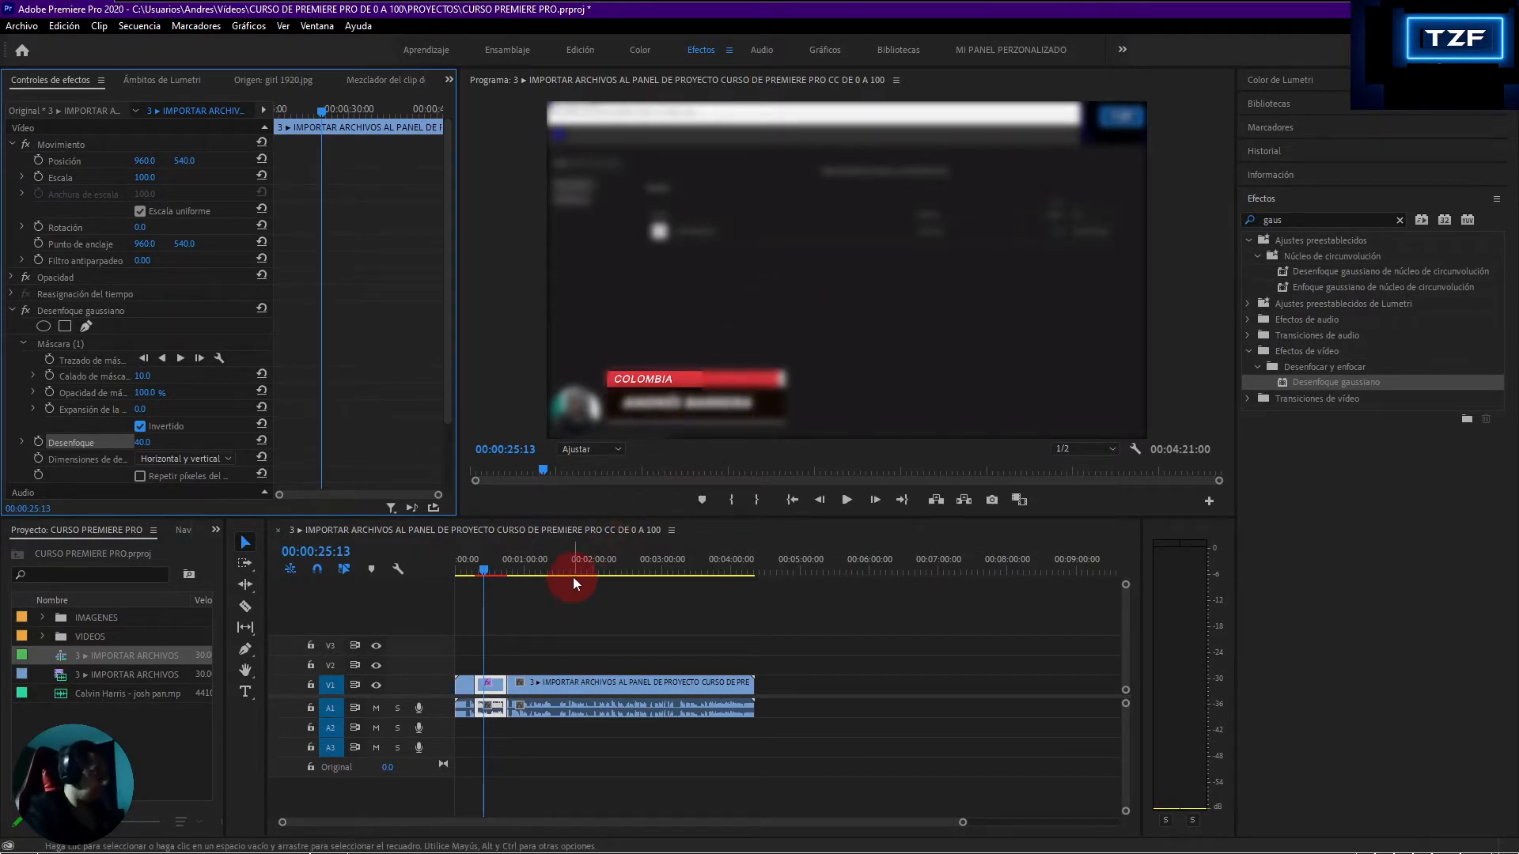
left_click(481, 572)
left_click_drag(481, 572, 463, 576)
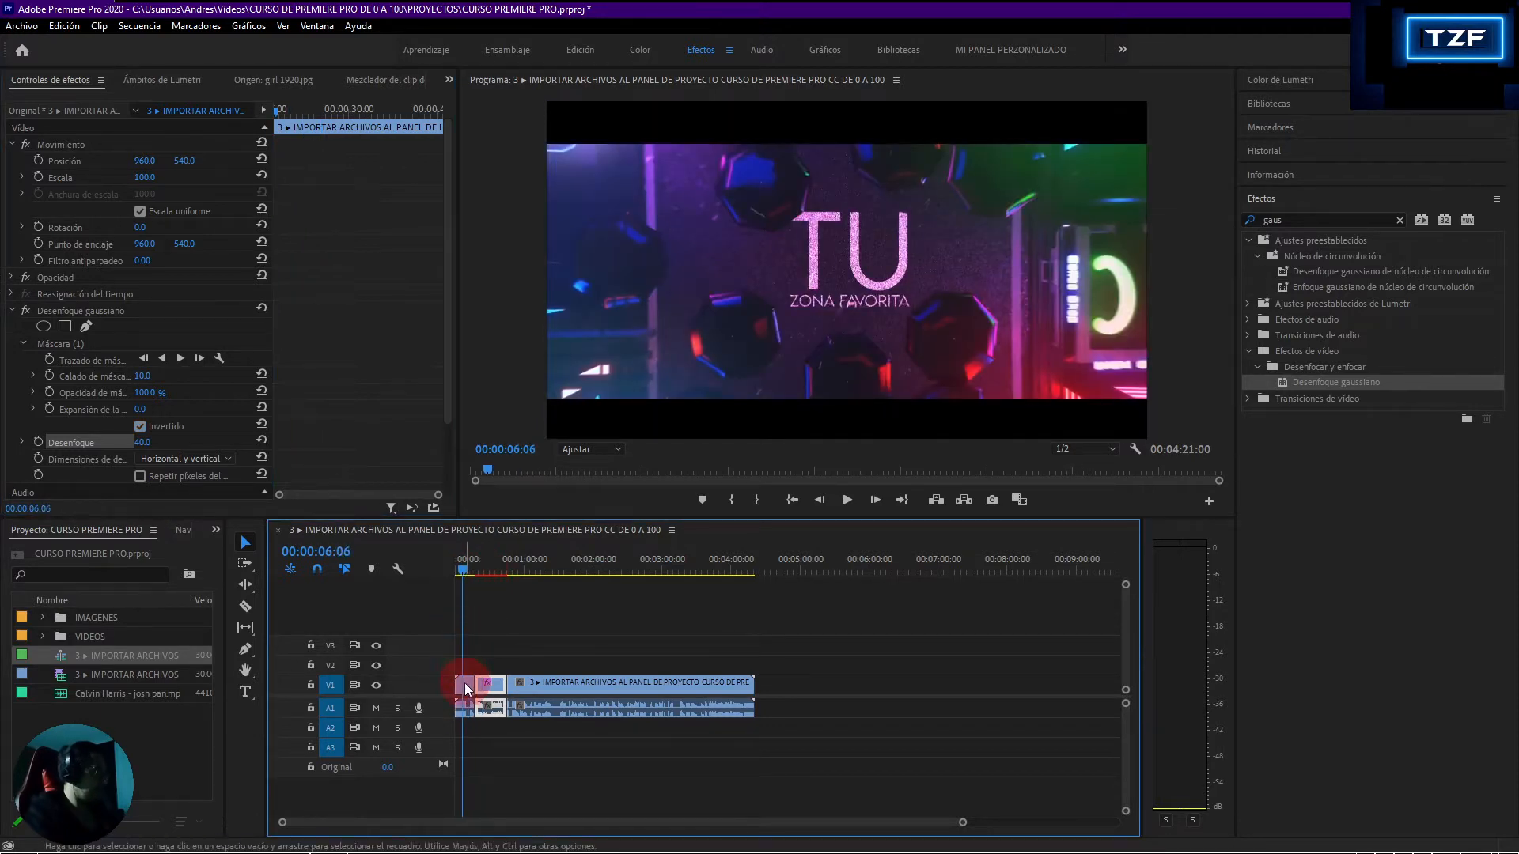
left_click(465, 573)
left_click_drag(463, 571, 468, 576)
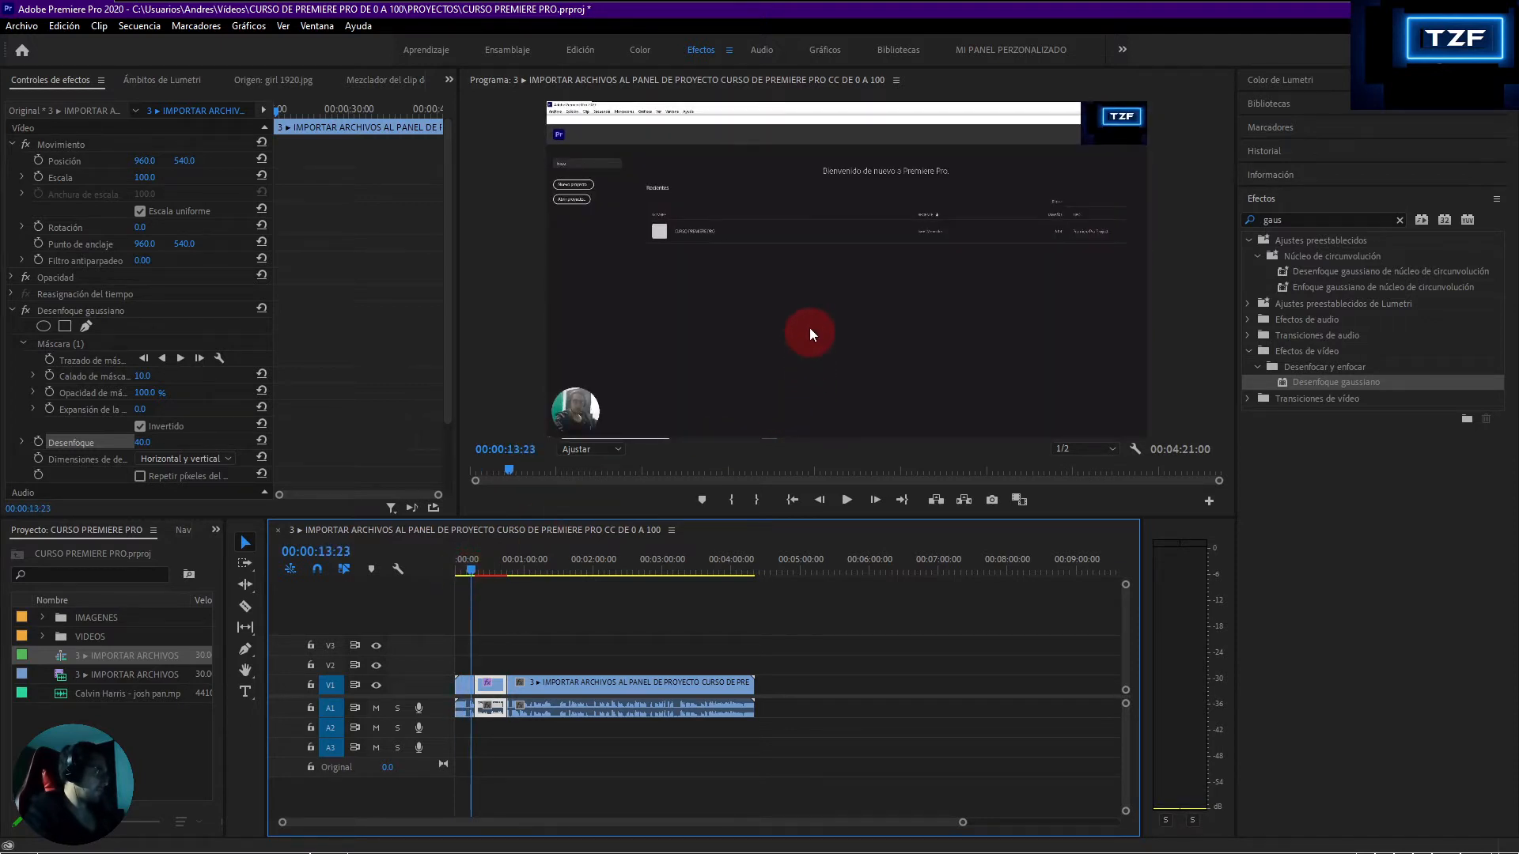
key("space")
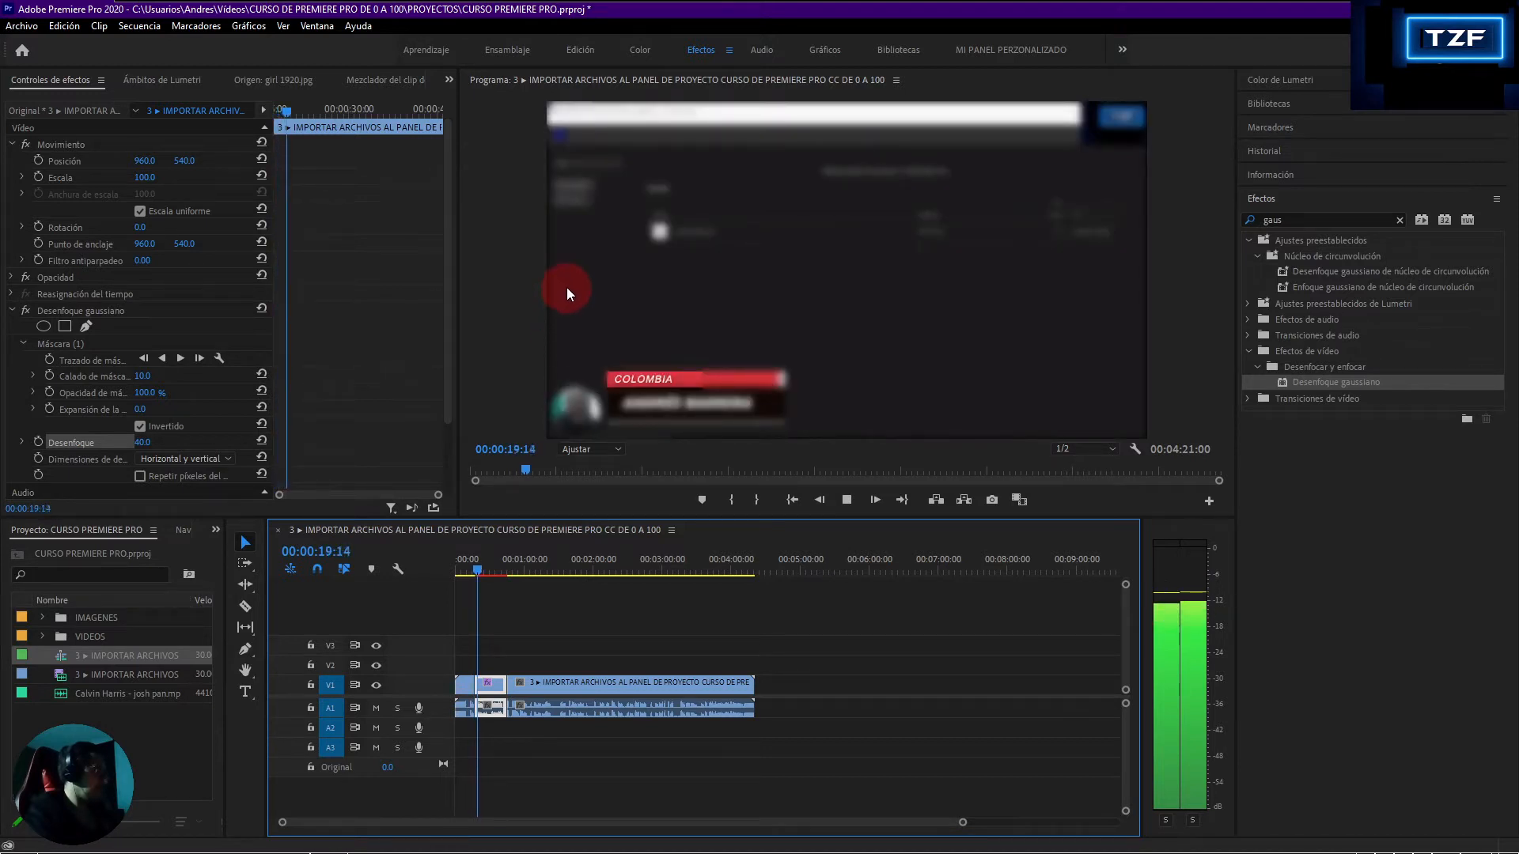
key("space")
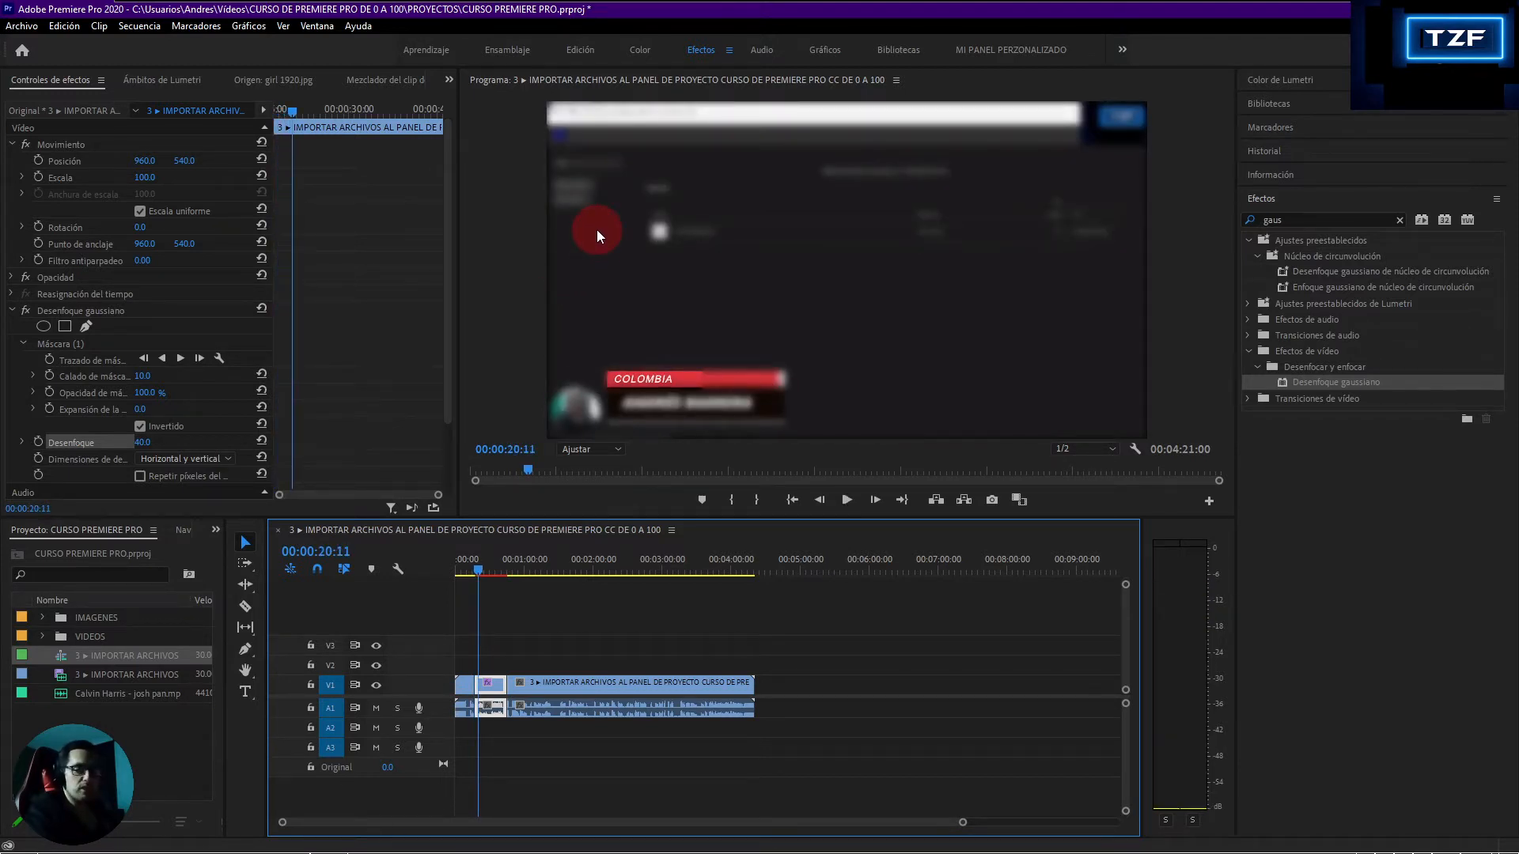
key("space")
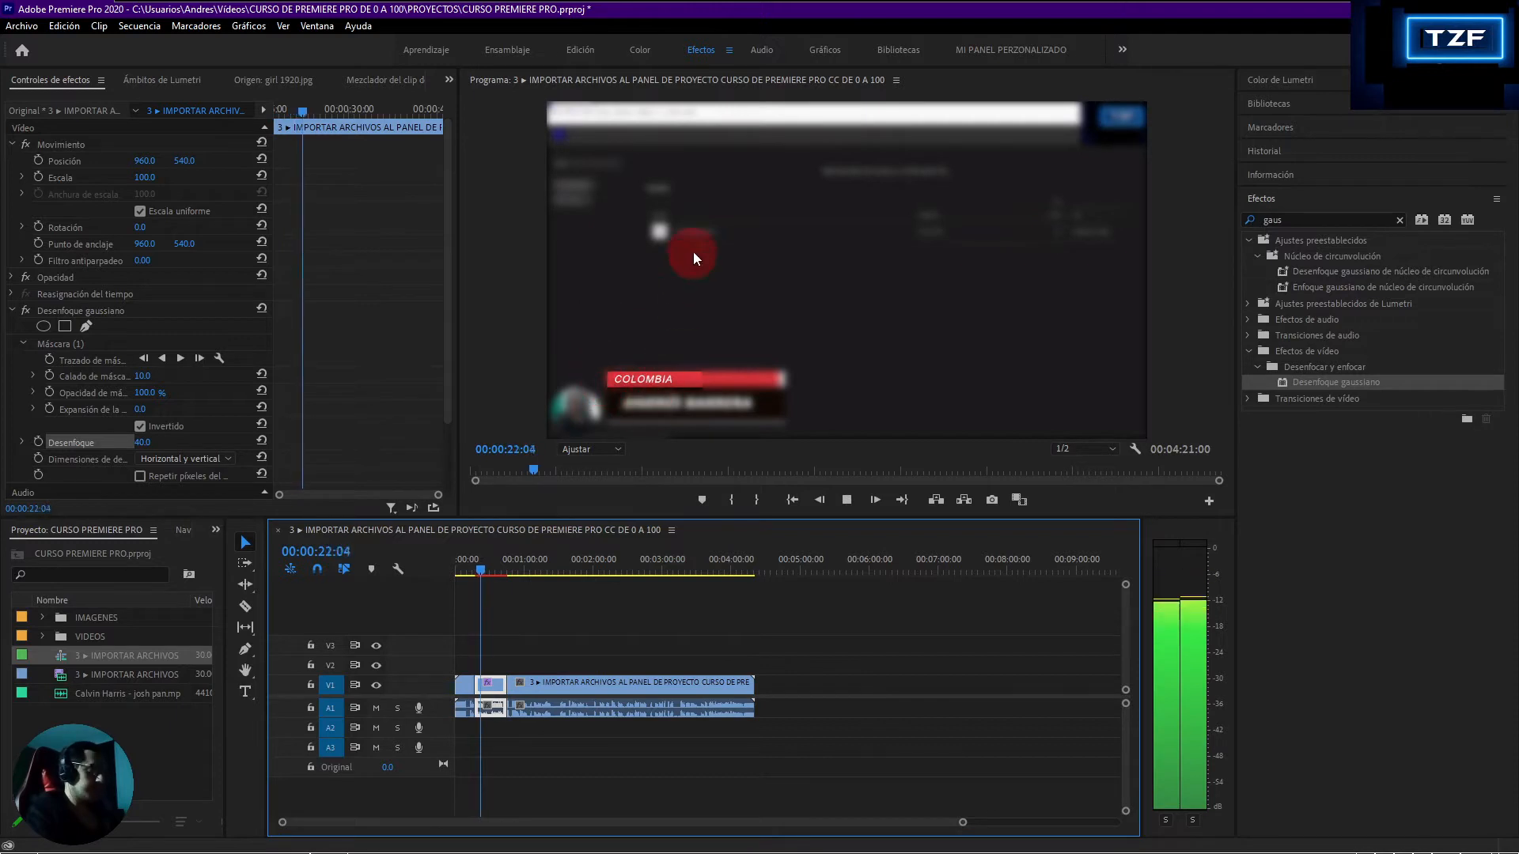
key("space")
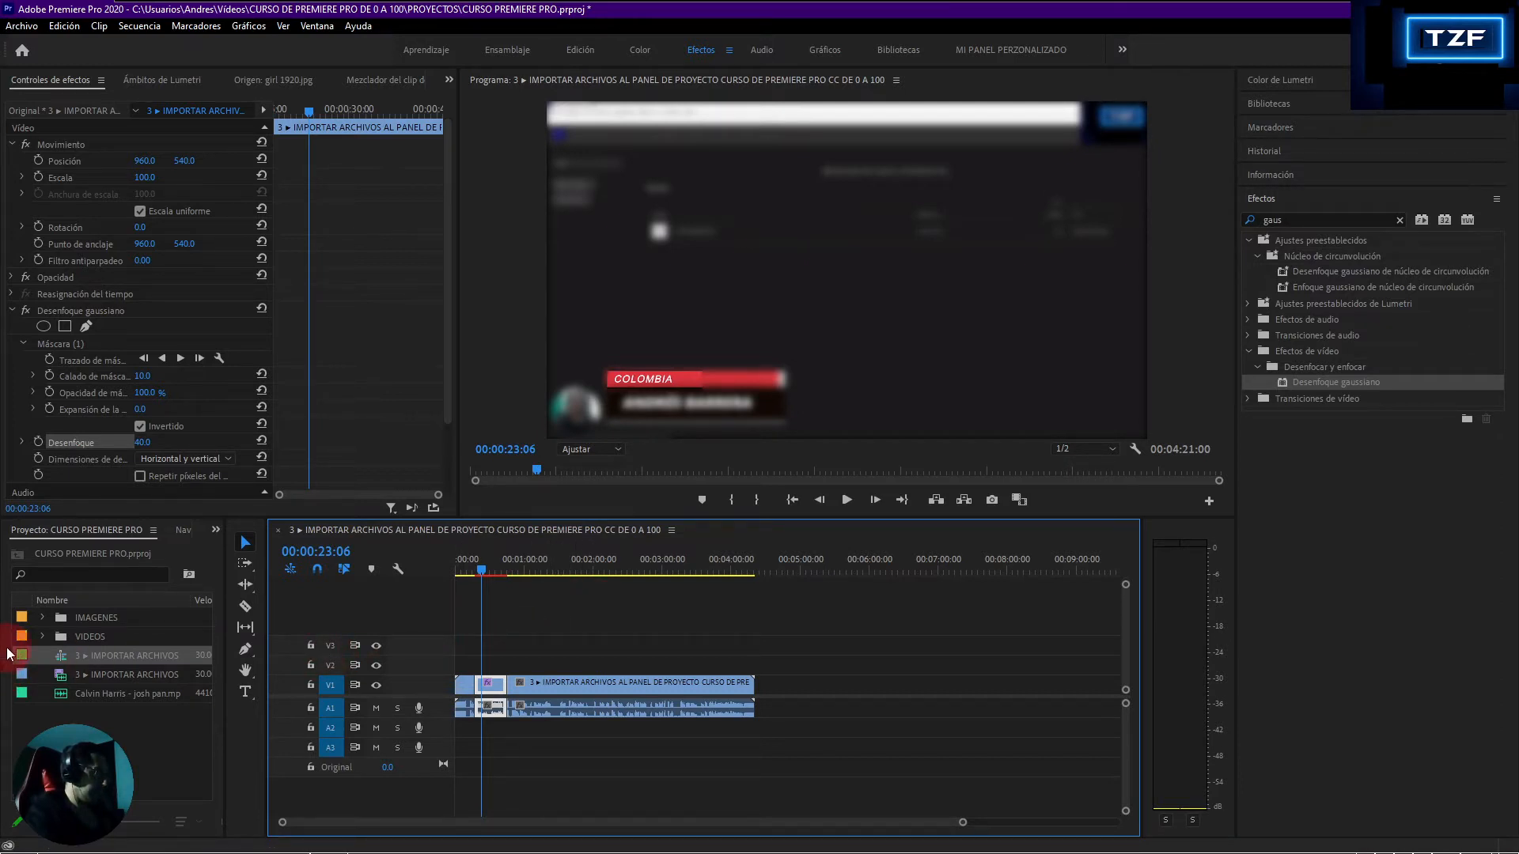
Delete the 3 ▶ IMPORTAR ARCHIVOS sequence and its source video from the project
left_click(88, 675)
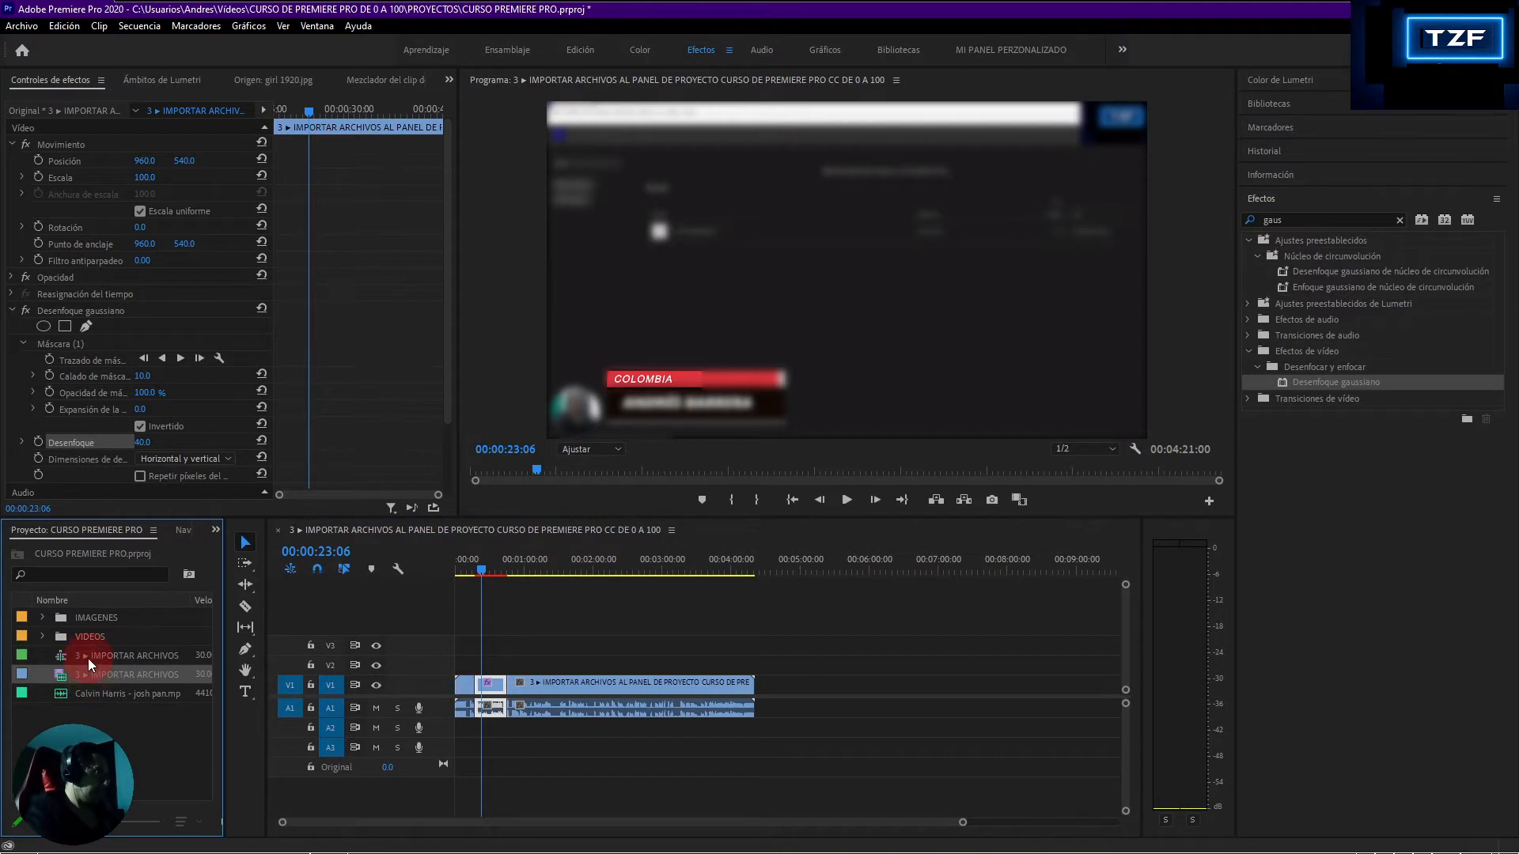
left_click(88, 658)
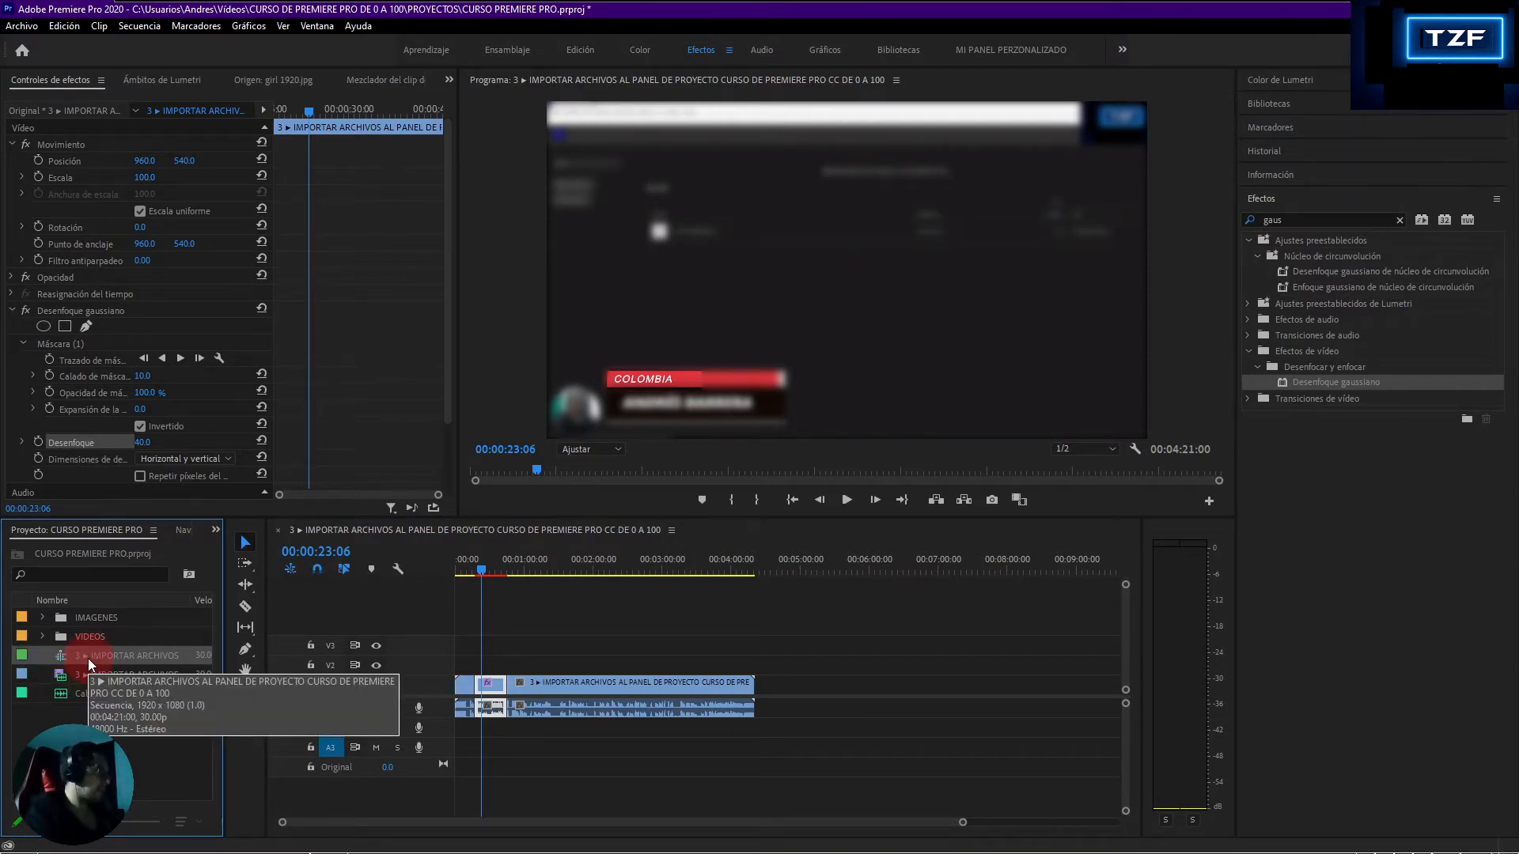
key("Delete")
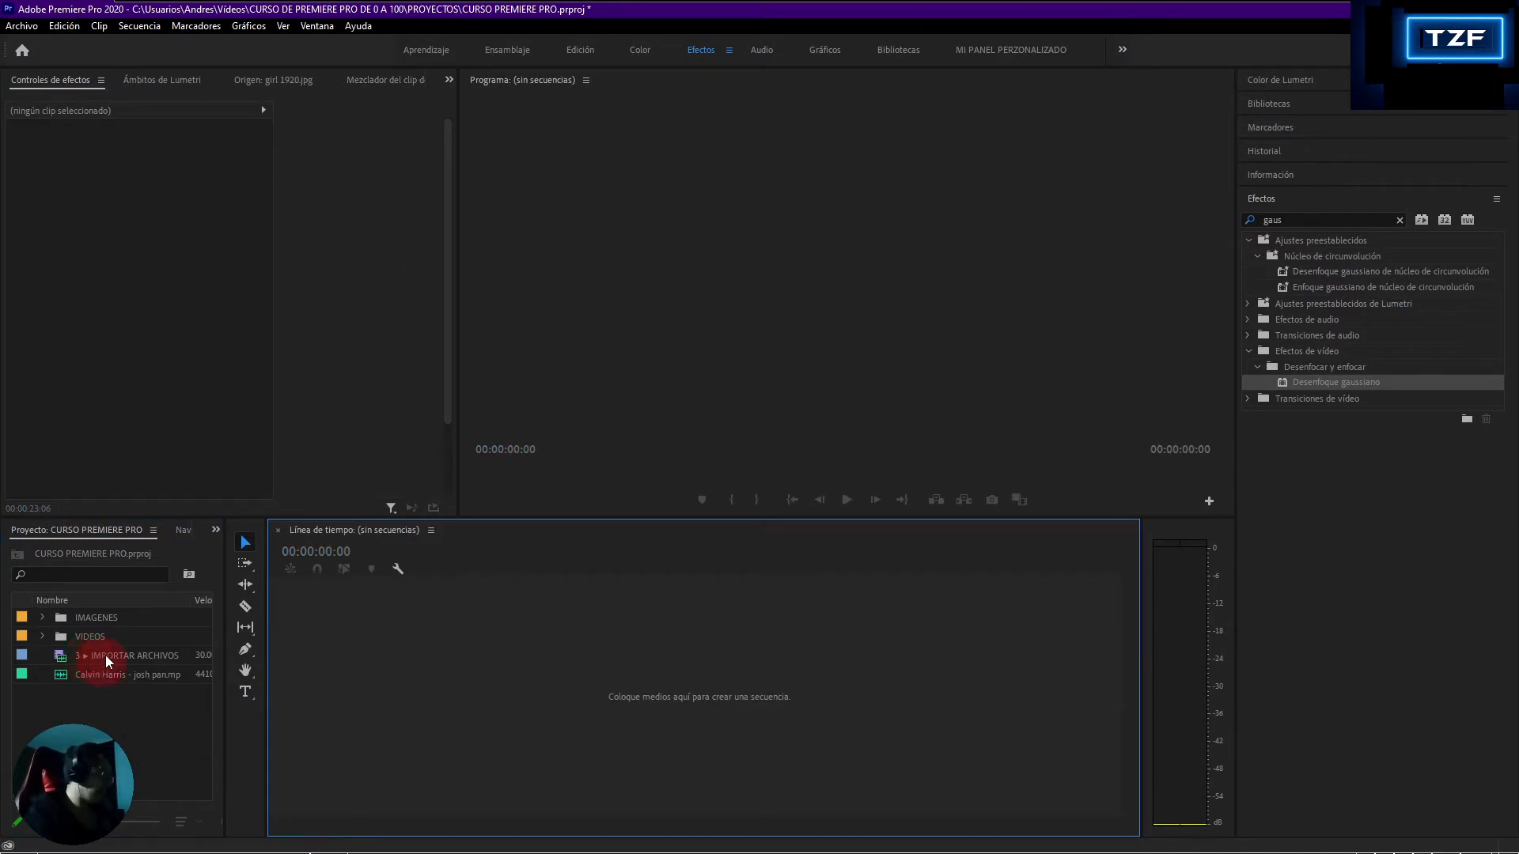
left_click(107, 653)
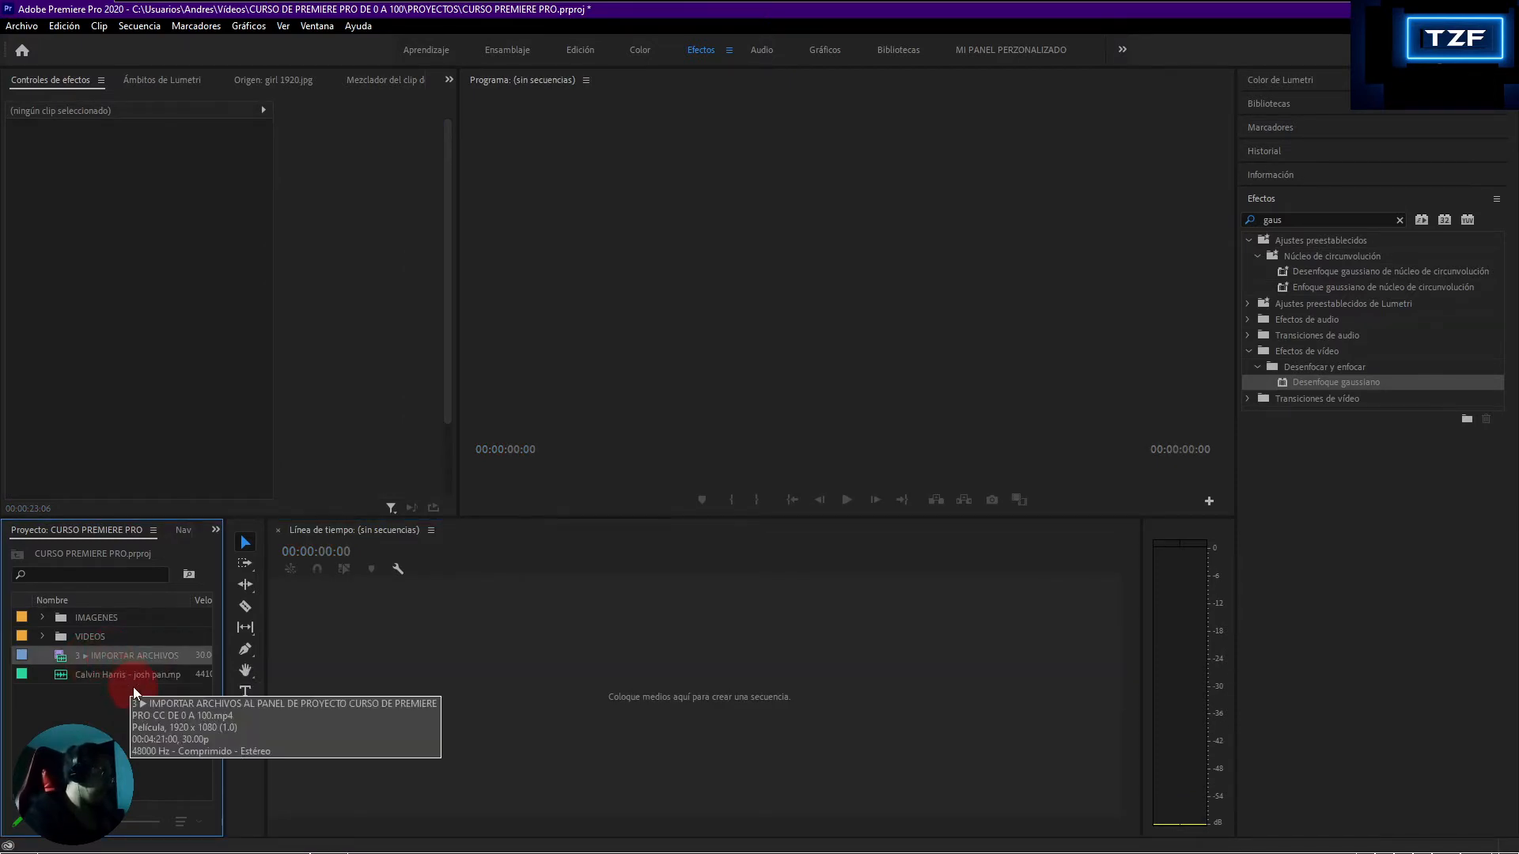
key("Delete")
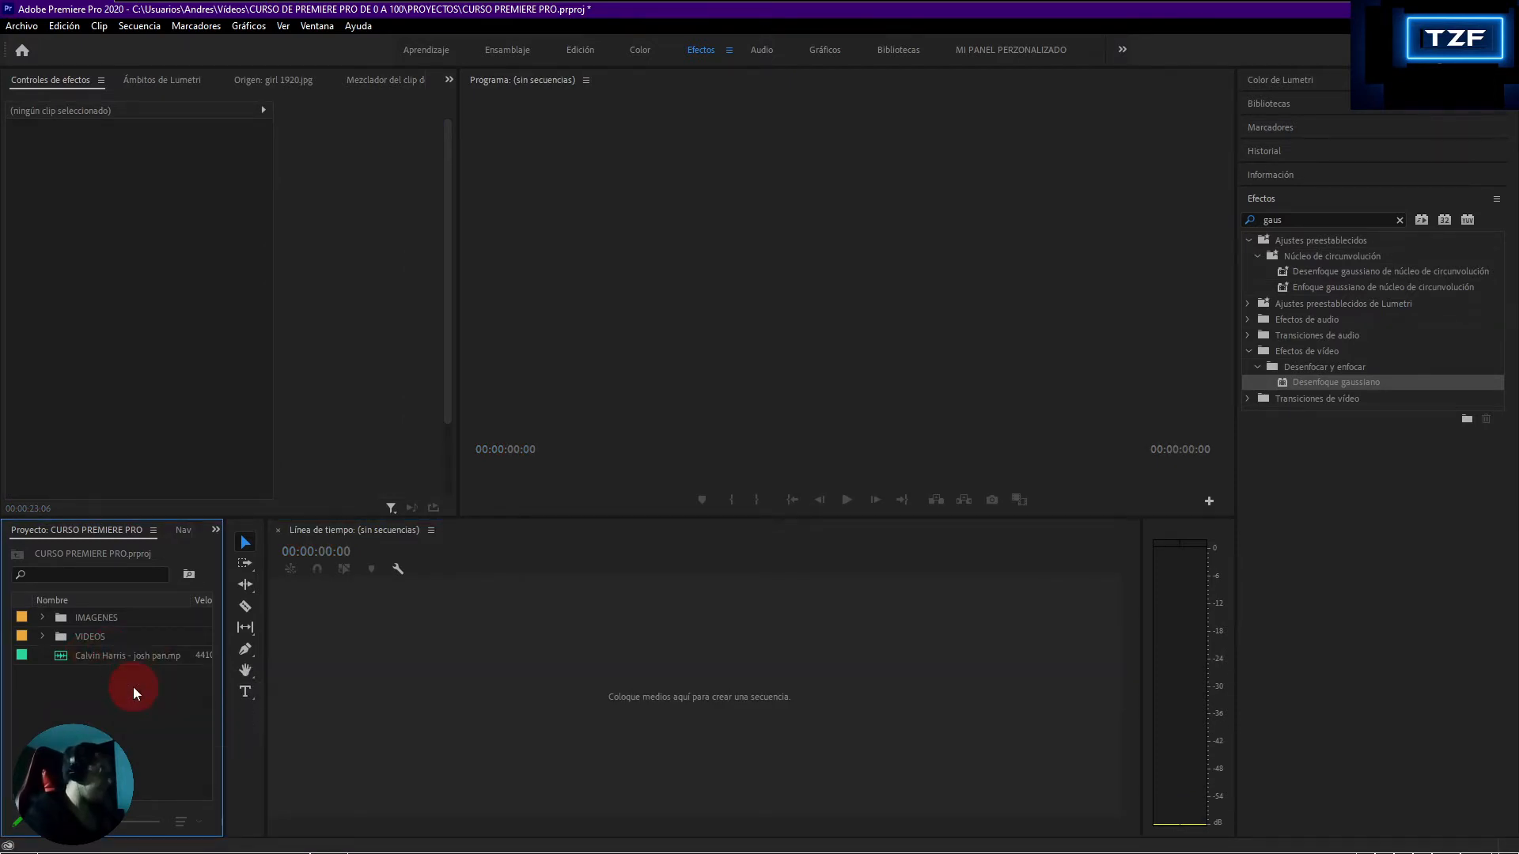
Import Girl-mascara.mp4 from the CLIP DE VIDEO ORIGINAL folder and create a new sequence from the clip
double_click(78, 679)
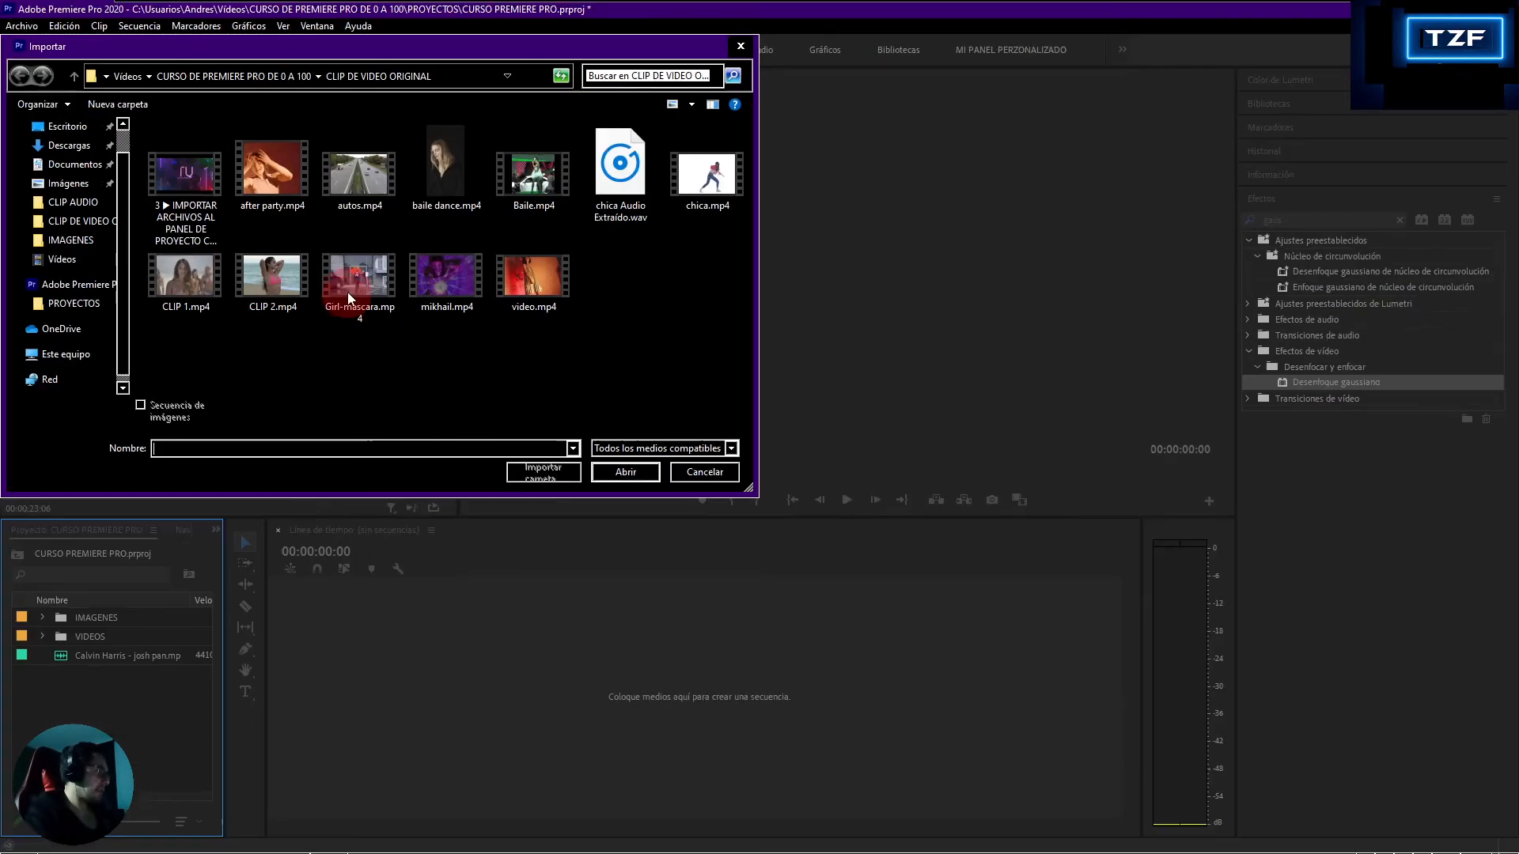
double_click(346, 301)
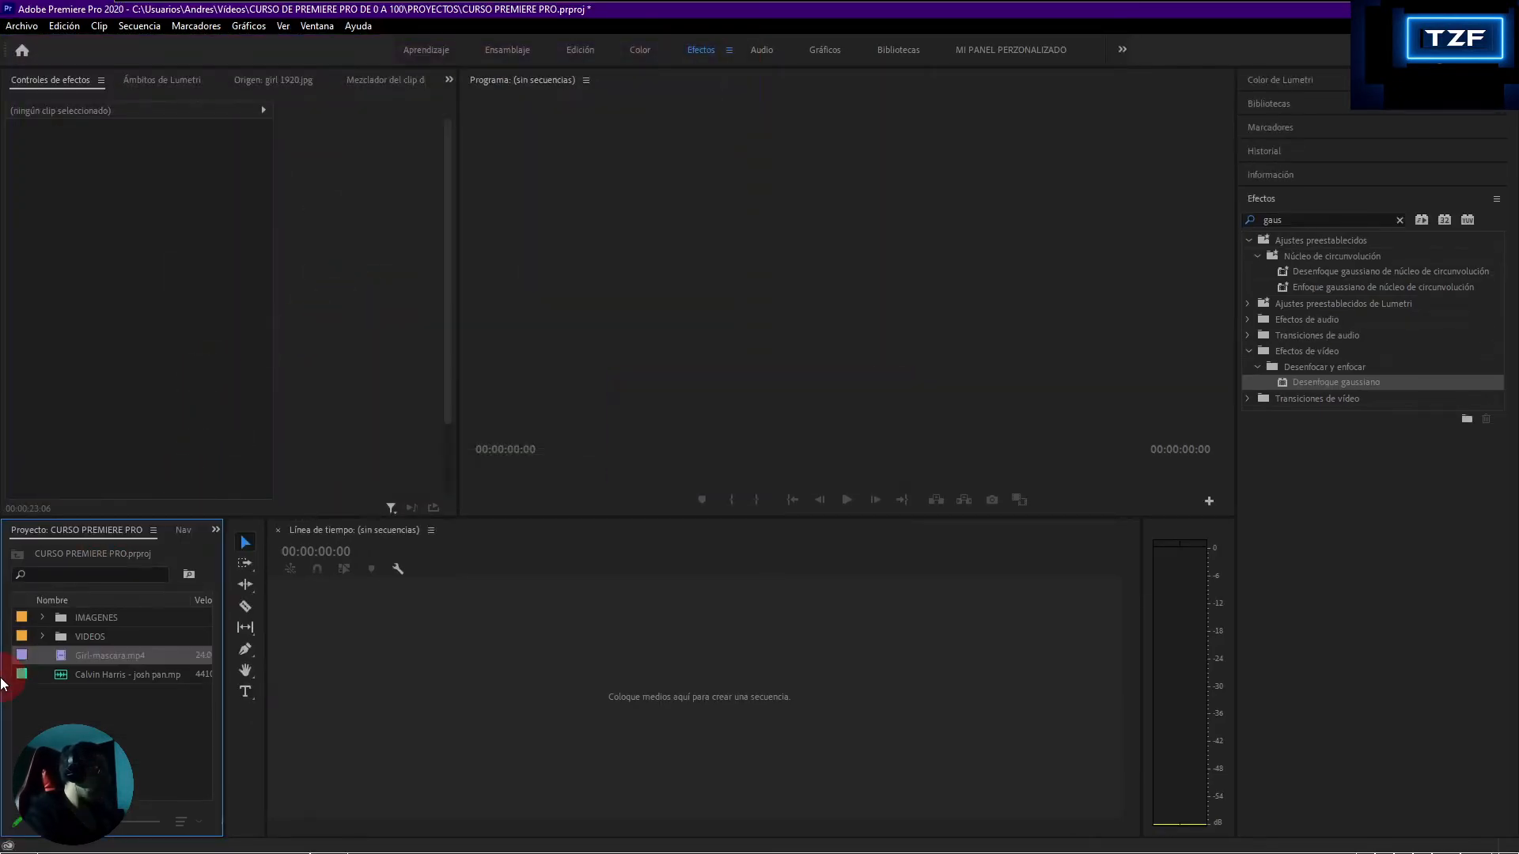
right_click(94, 650)
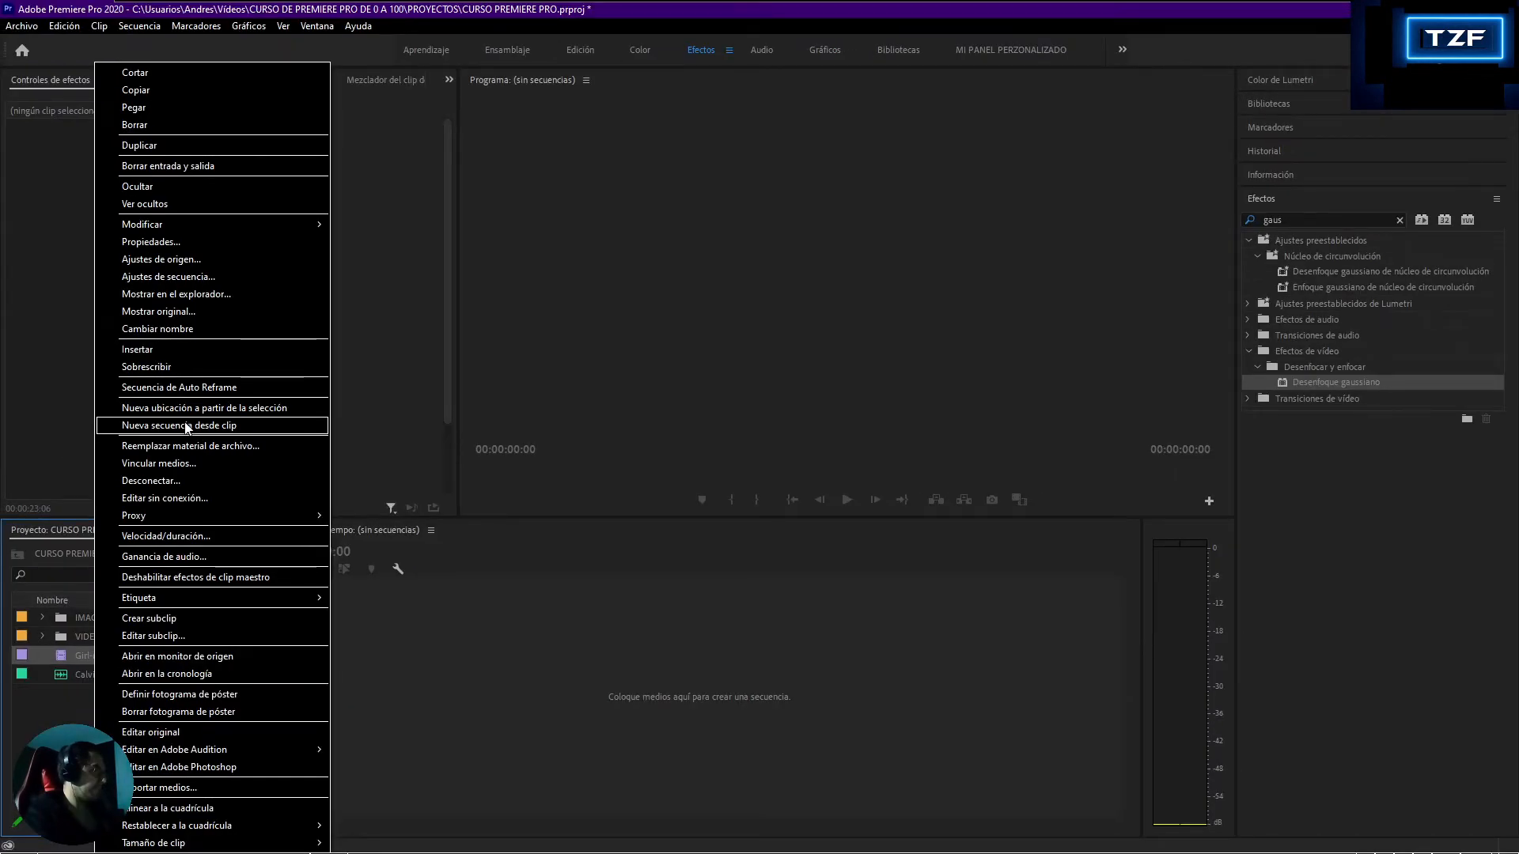
left_click(186, 426)
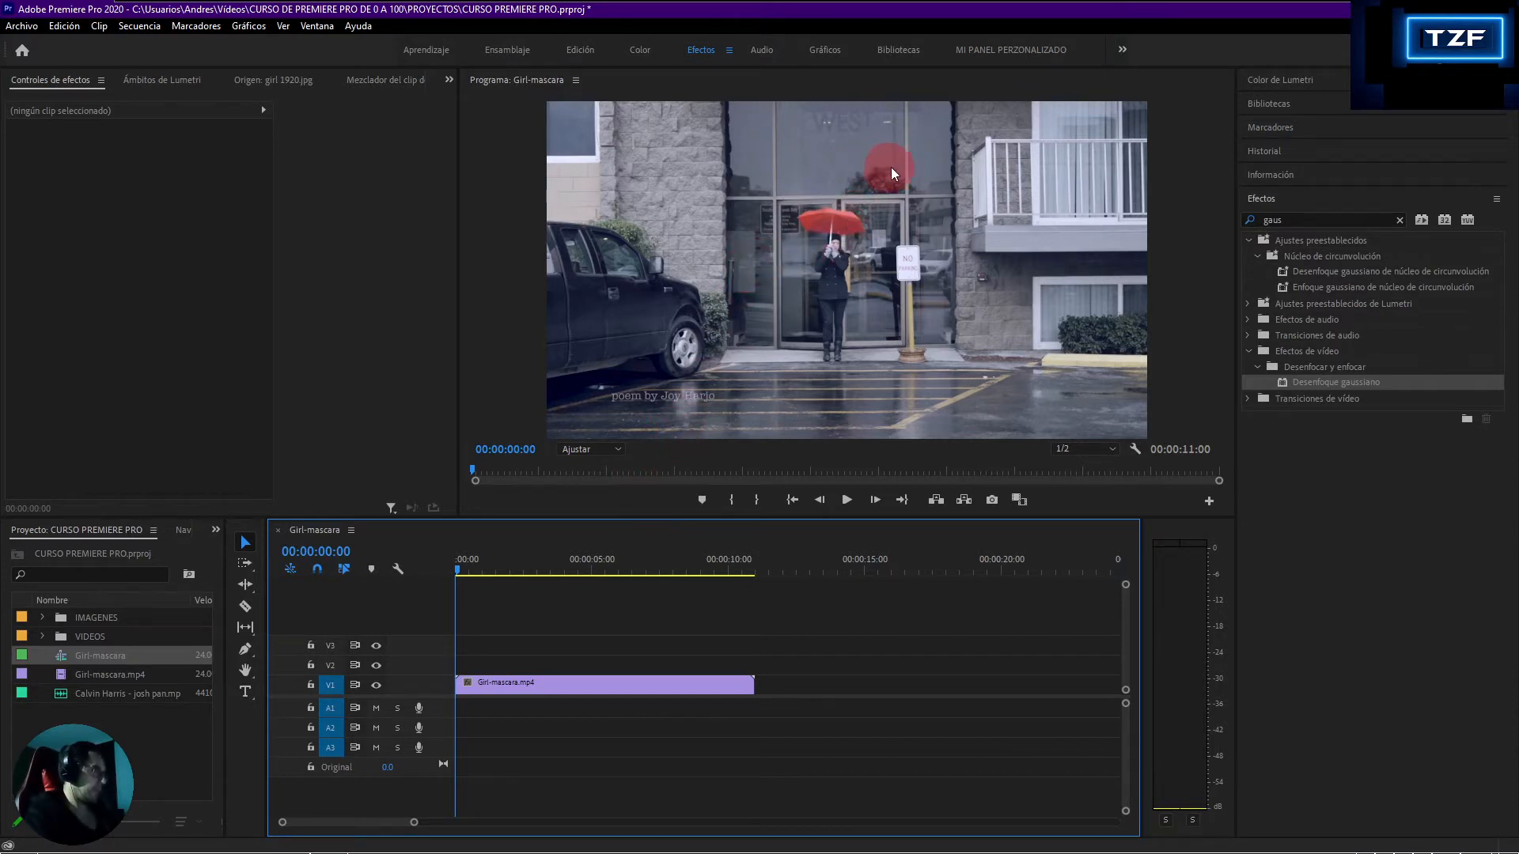
Play the Girl-mascara sequence from the start to about 00:00:06:14 to review the woman walking with the umbrella
key("space")
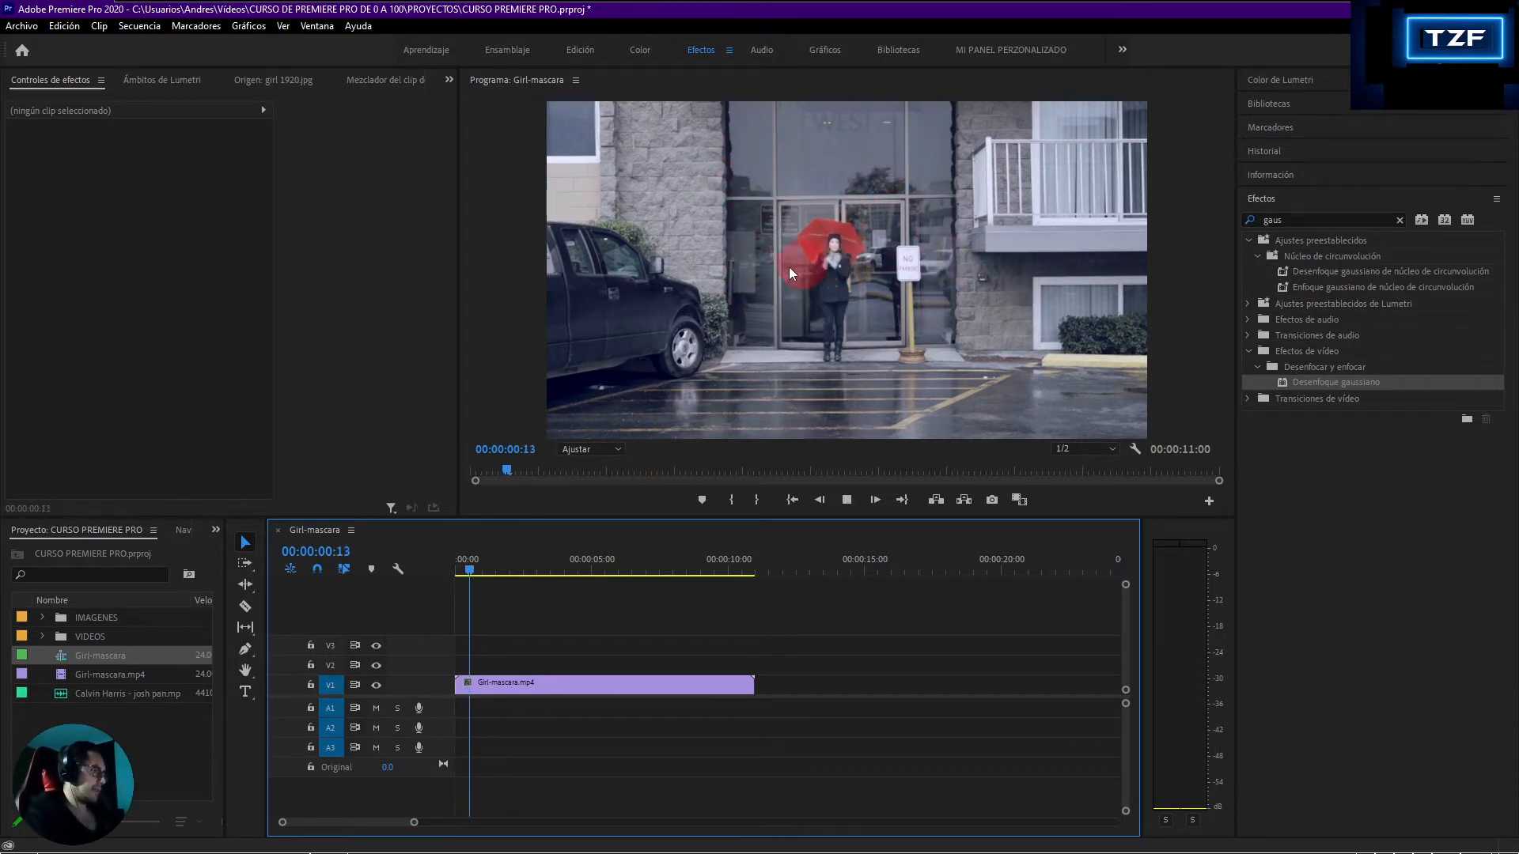
key("space")
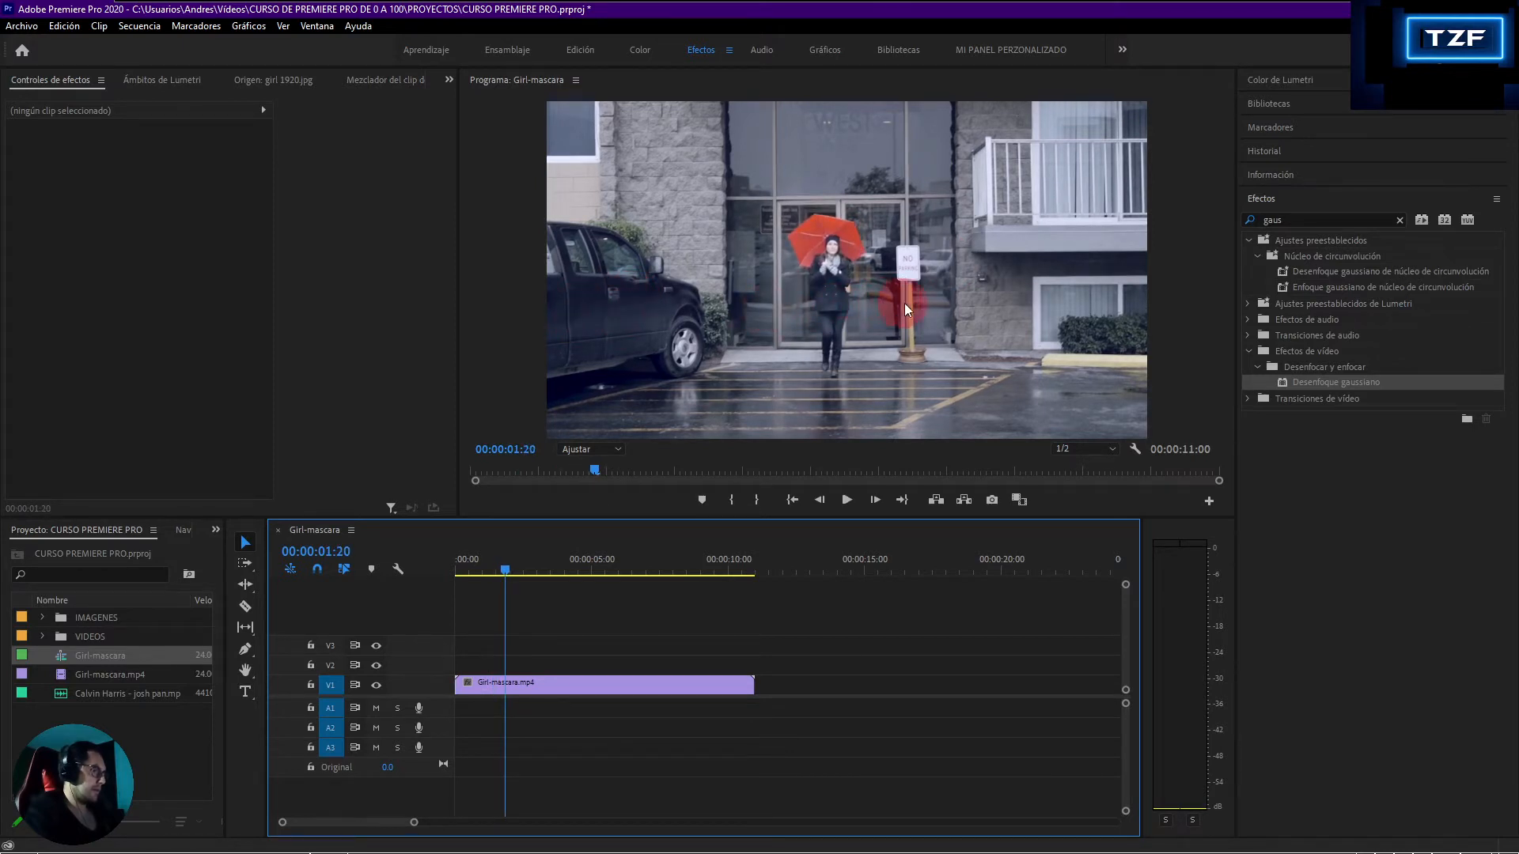
key("space")
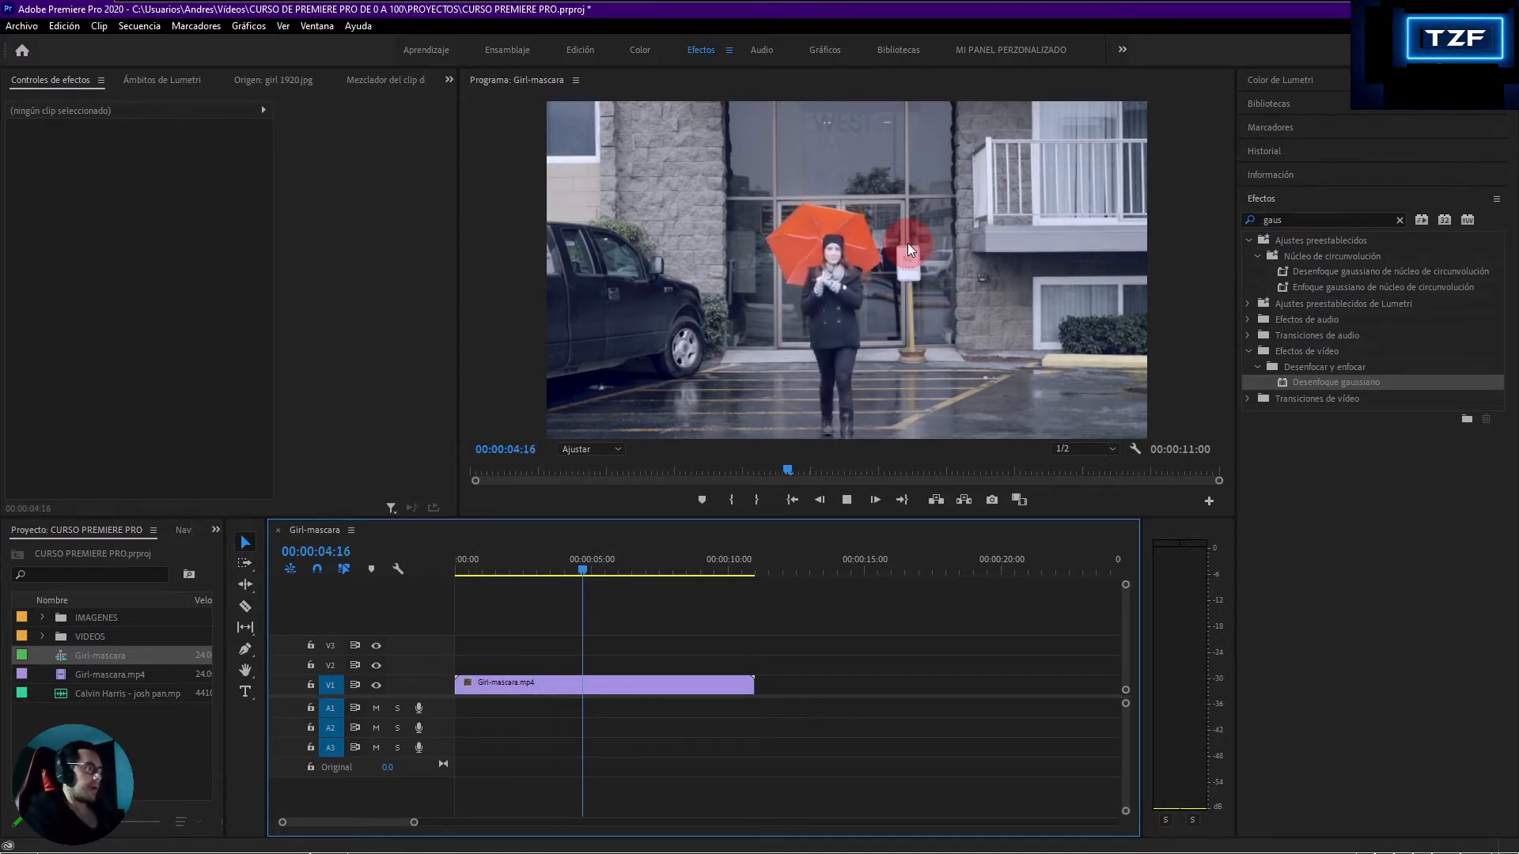
key("space")
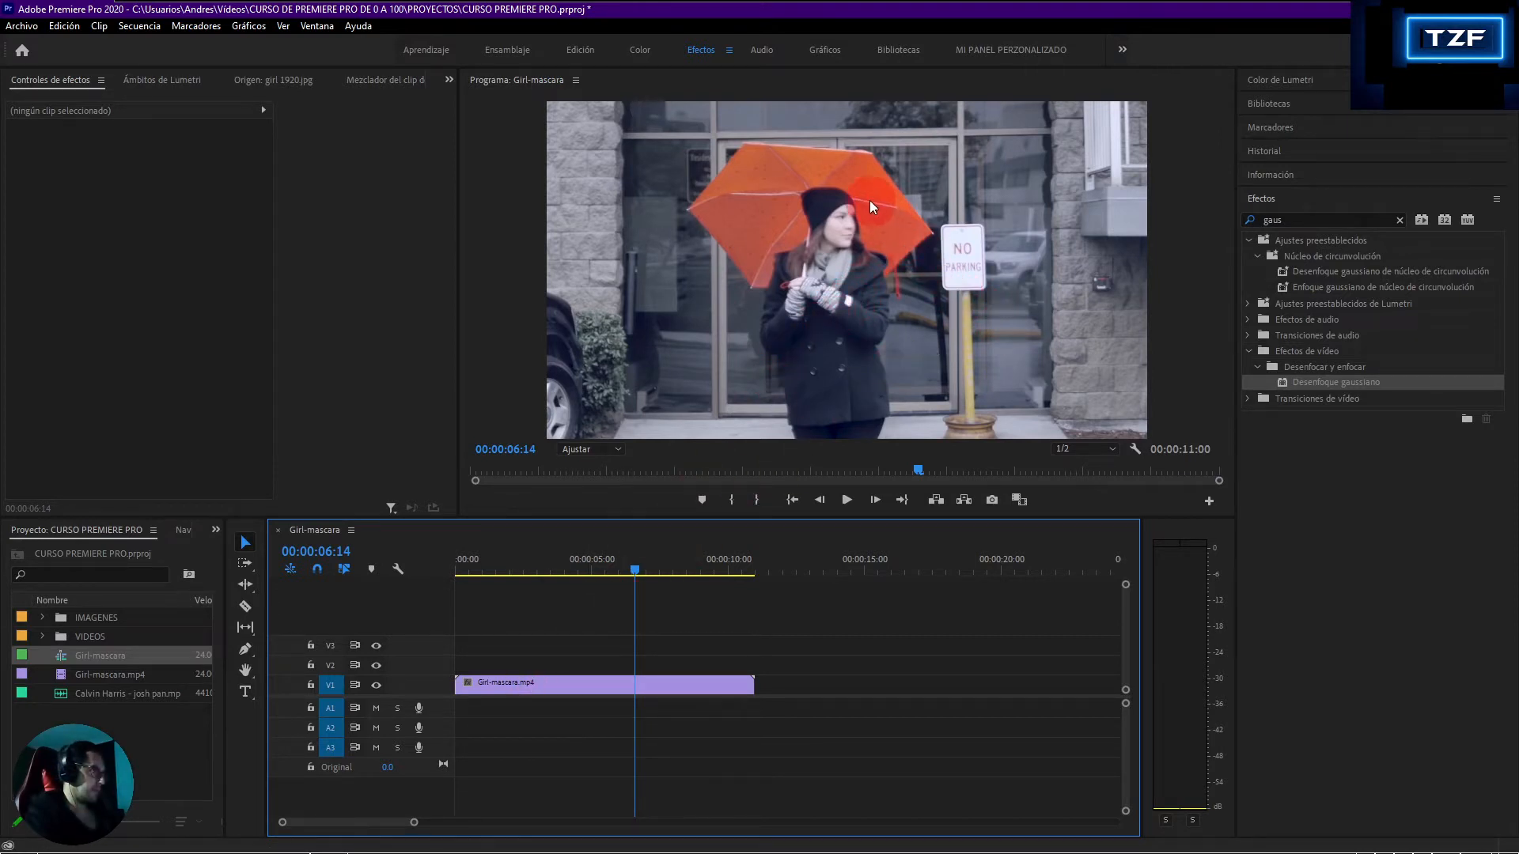
Split the Girl-mascara.mp4 clip at 00:00:04:22, before the close-up shot, and delete the part after the cut
key("Left")
key("Left")
key("Left")
key("Left")
key("Left")
key("Left")
key("Left")
key("Left")
key("Left")
key("Left")
key("Left")
key("Left")
key("Left")
key("Left")
key("Left")
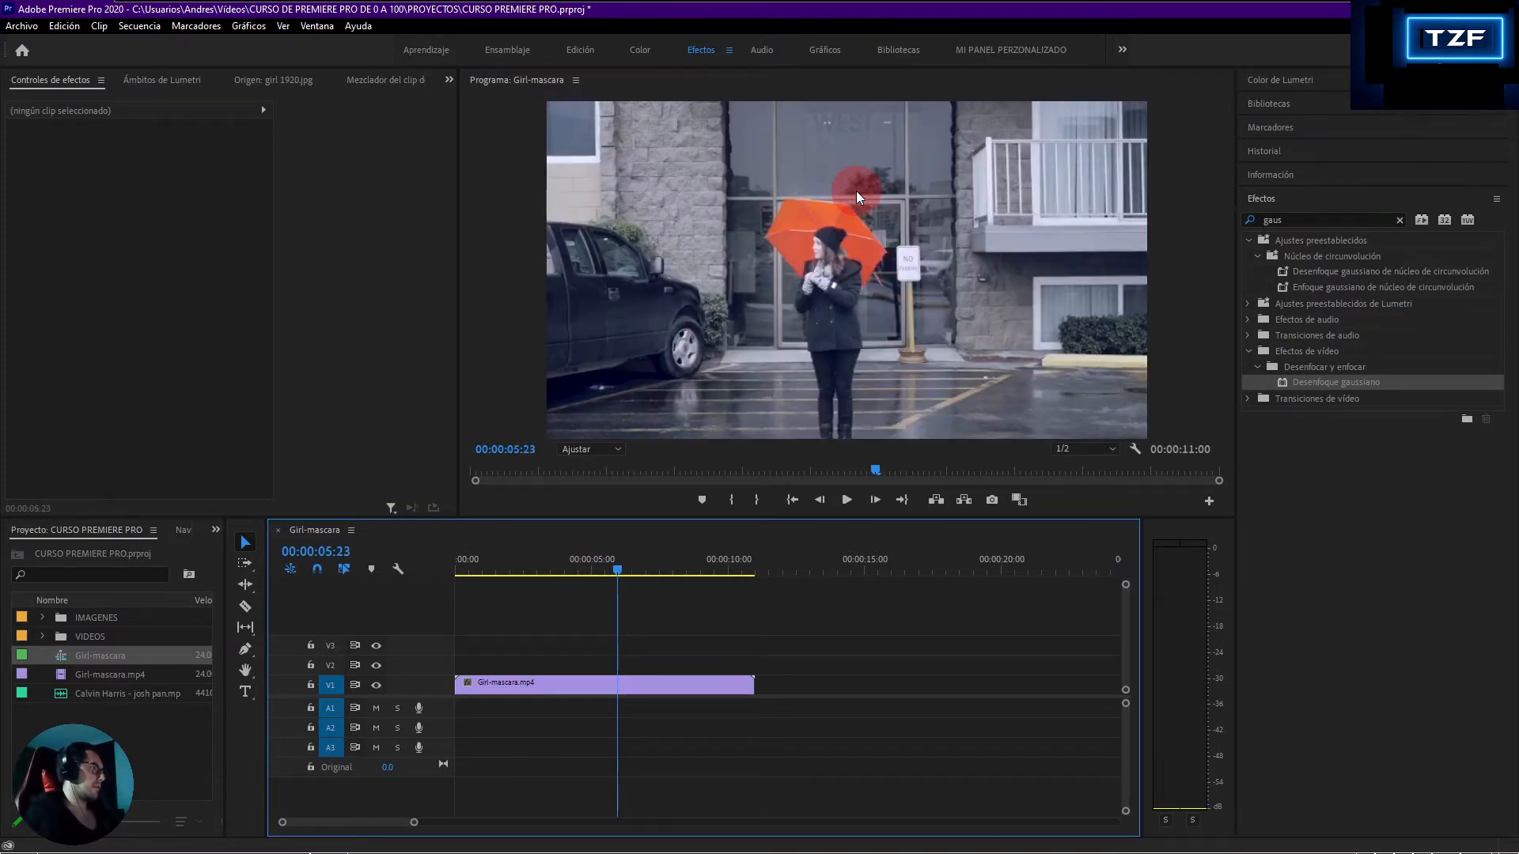
key("Left")
key("Left")
key("Left")
key("Left")
key("Left")
key("Left")
key("Left")
key("Left")
key("Left")
key("Left")
key("Left")
key("Left")
key("Left")
key("Left")
key("Left")
key("Left")
key("Left")
key("Left")
key("Left")
key("Left")
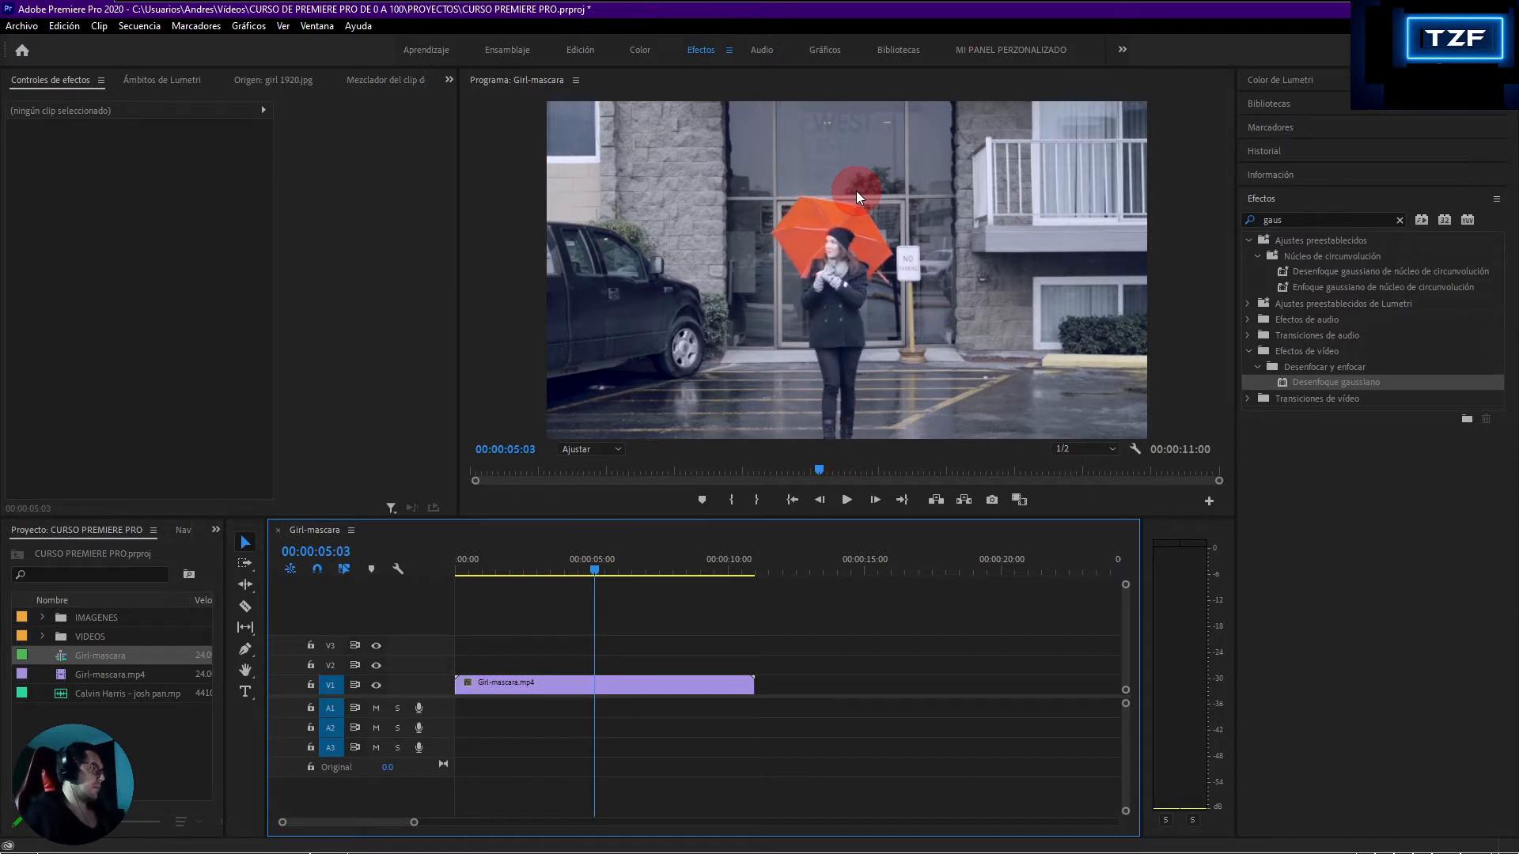
key("Left")
key("Left")
key("Left")
key("Left")
key("Left")
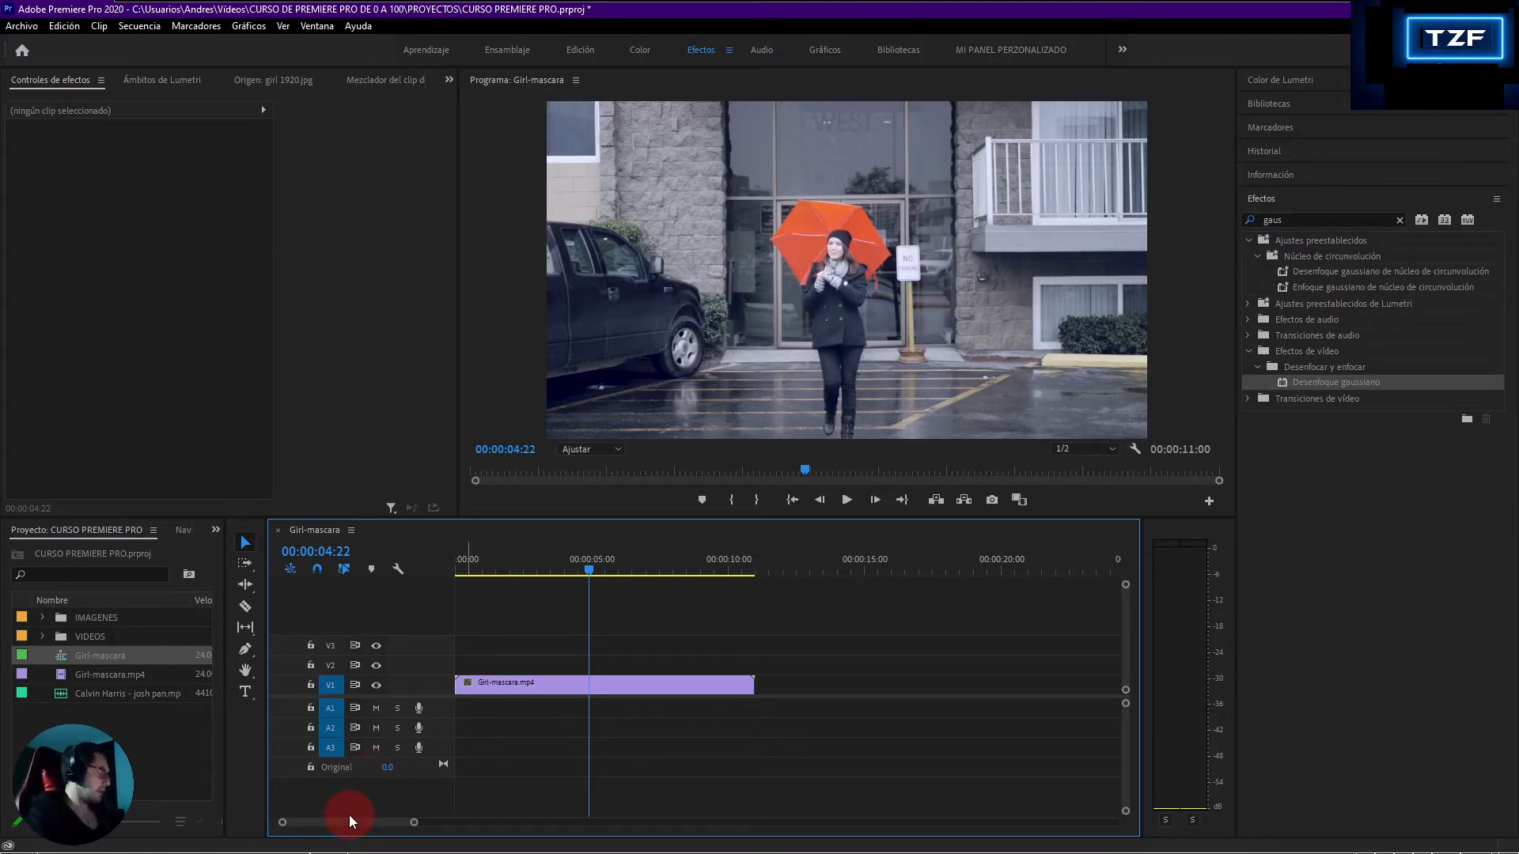
left_click(612, 679)
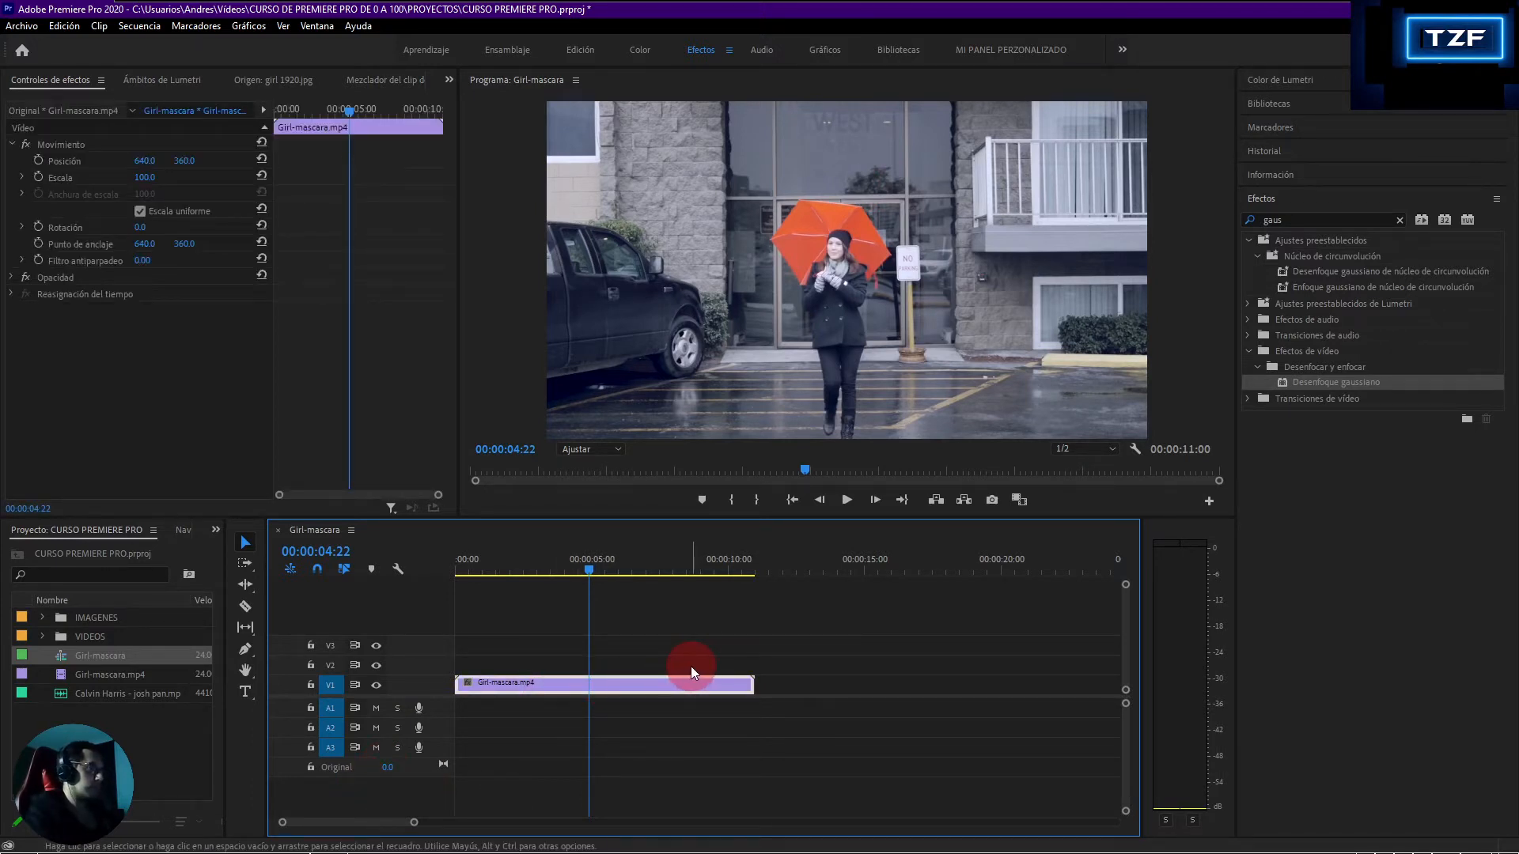
key("c")
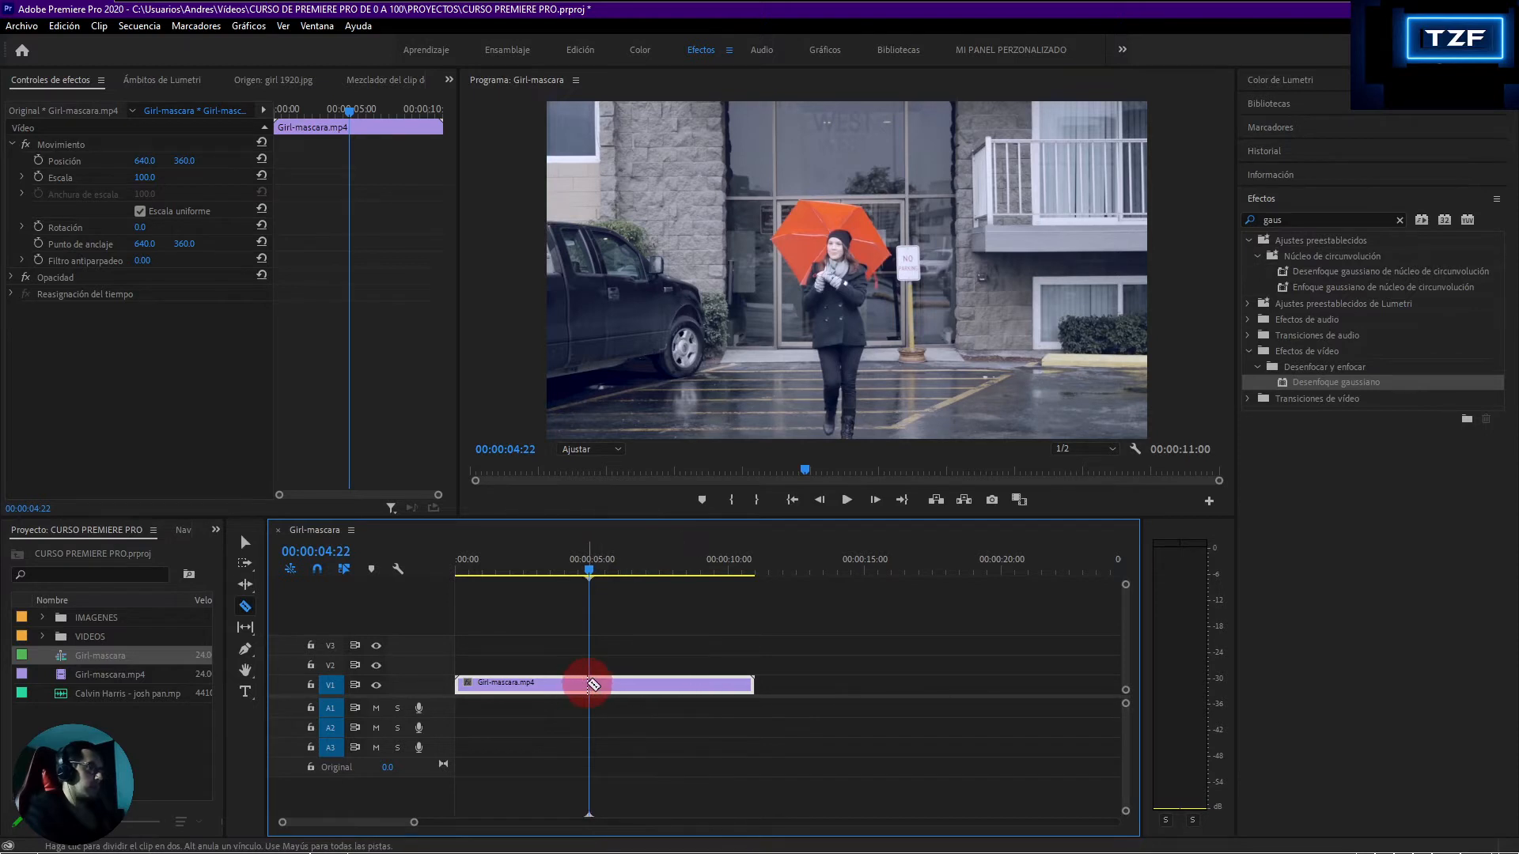
left_click(590, 688)
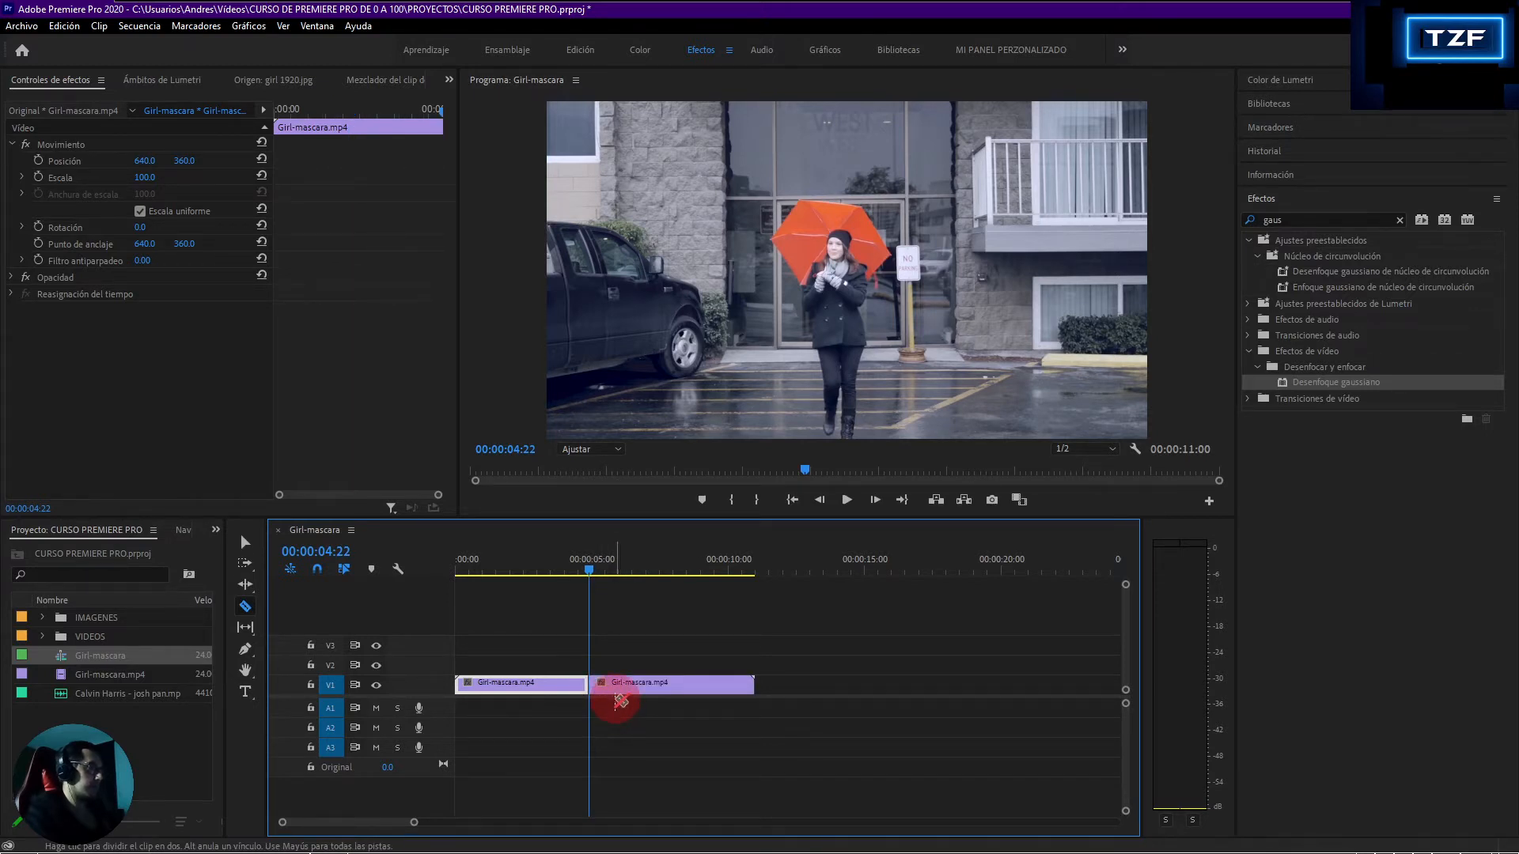
key("v")
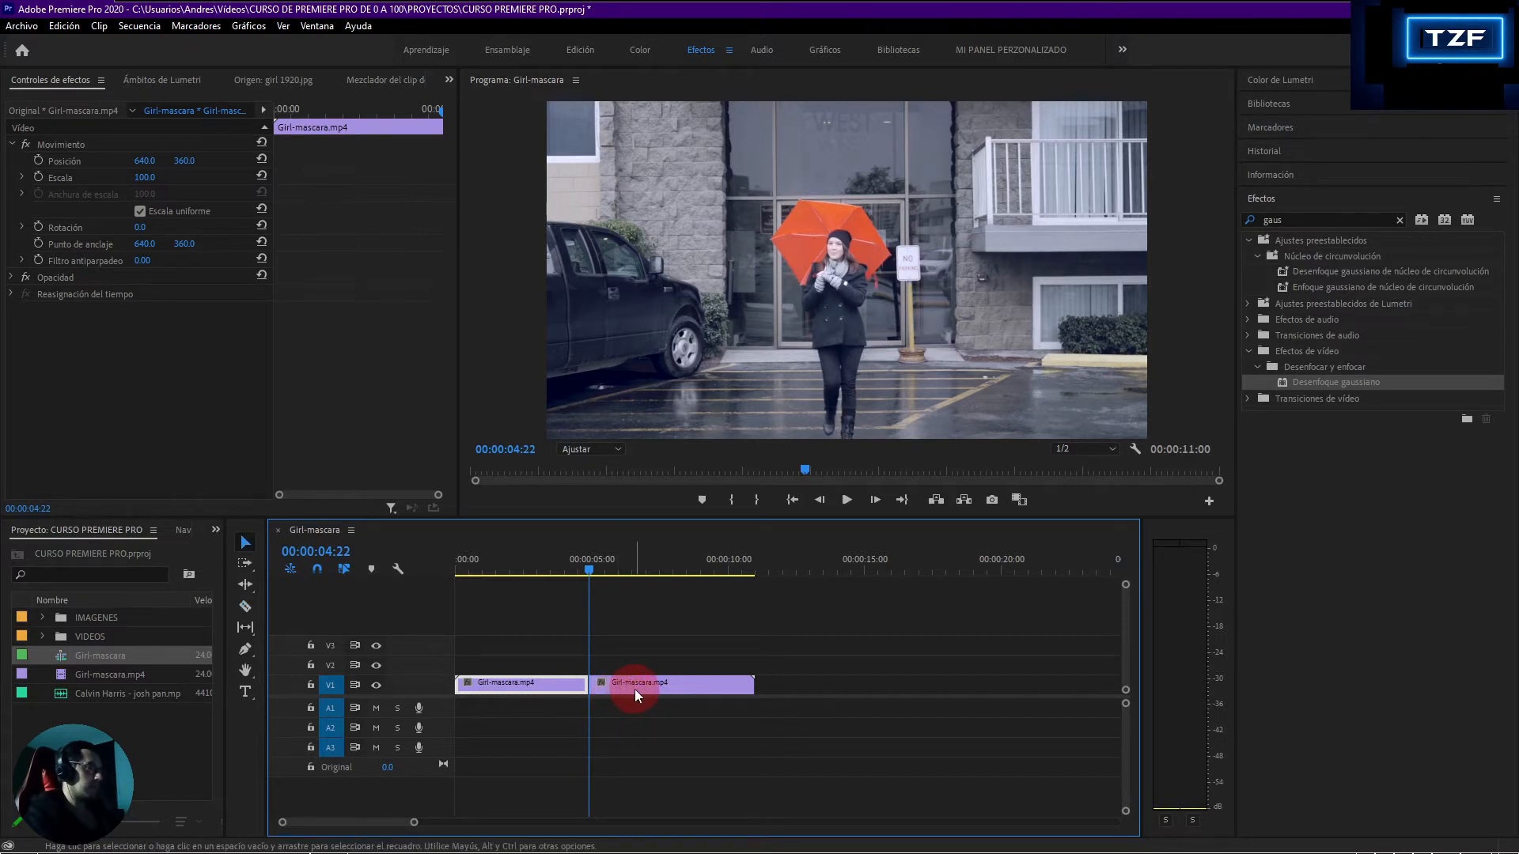
left_click(631, 685)
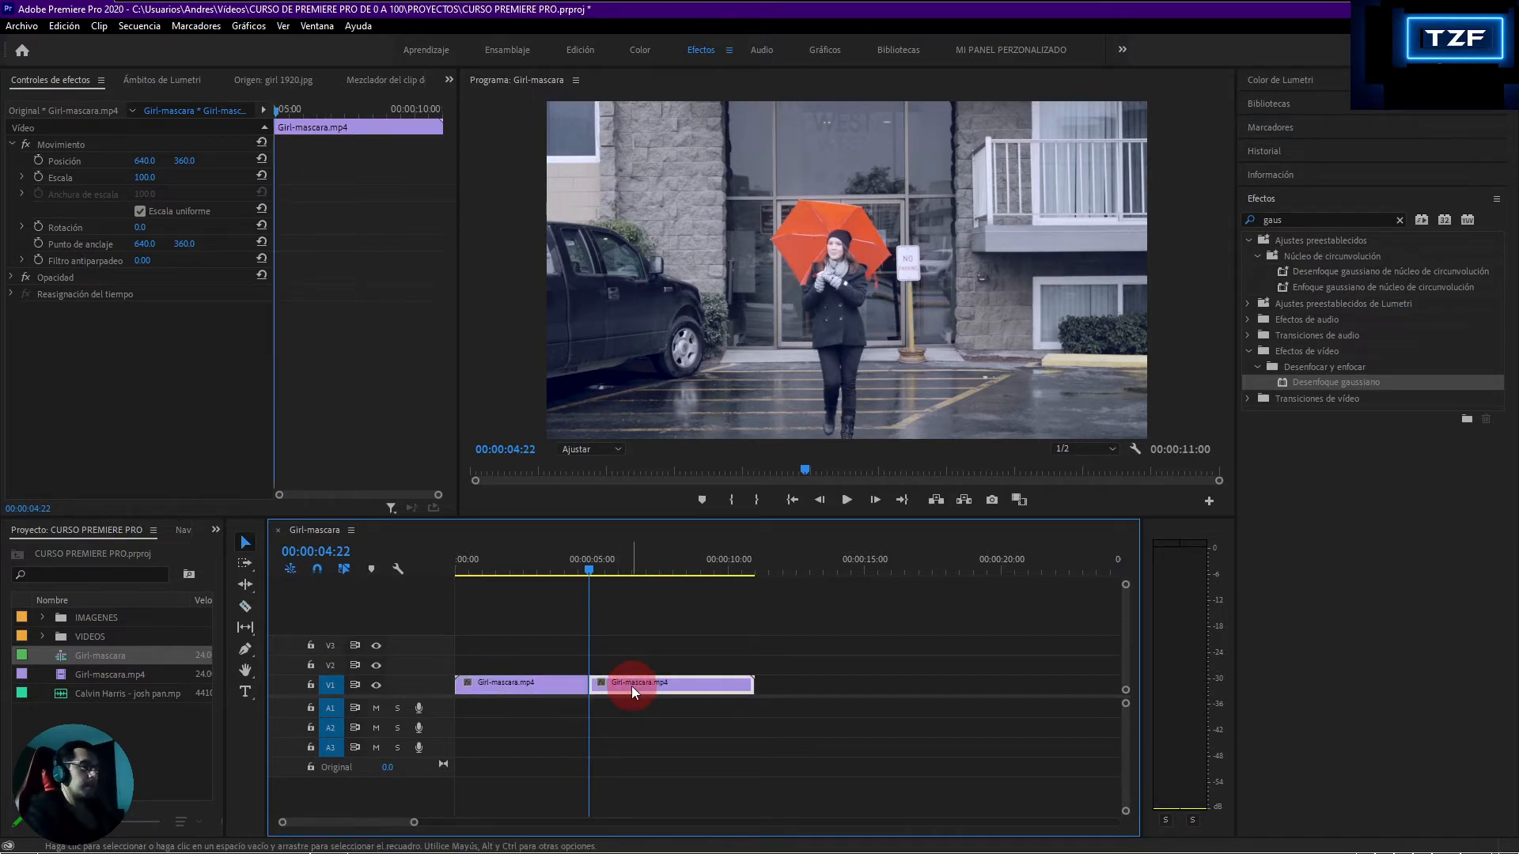
key("Delete")
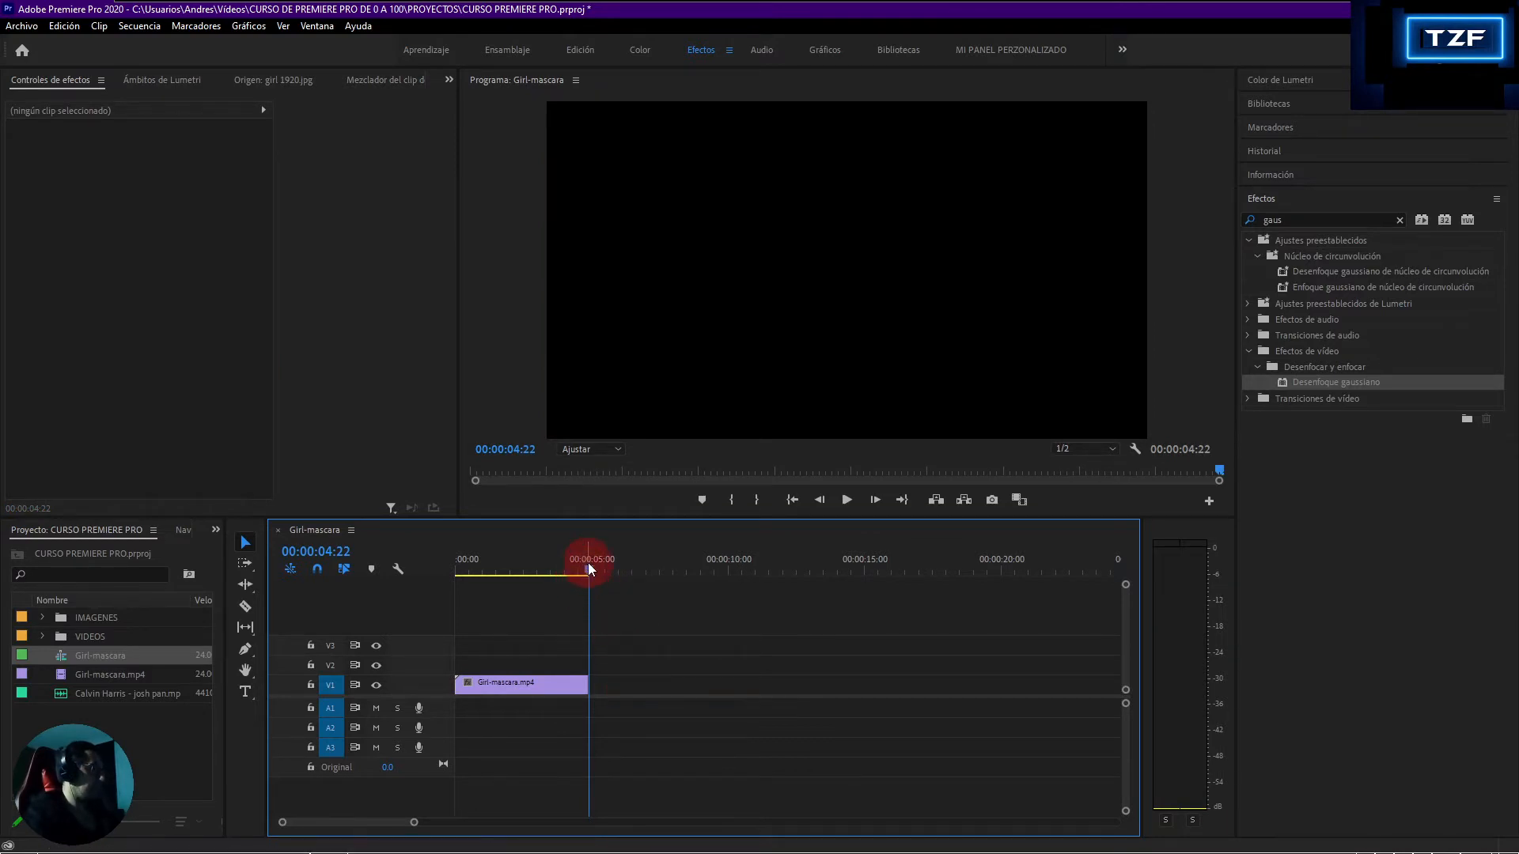
Return the playhead to 00:00:00:00 and apply the Desenfoque gaussiano effect to the remaining Girl-mascara.mp4 clip
key("Home")
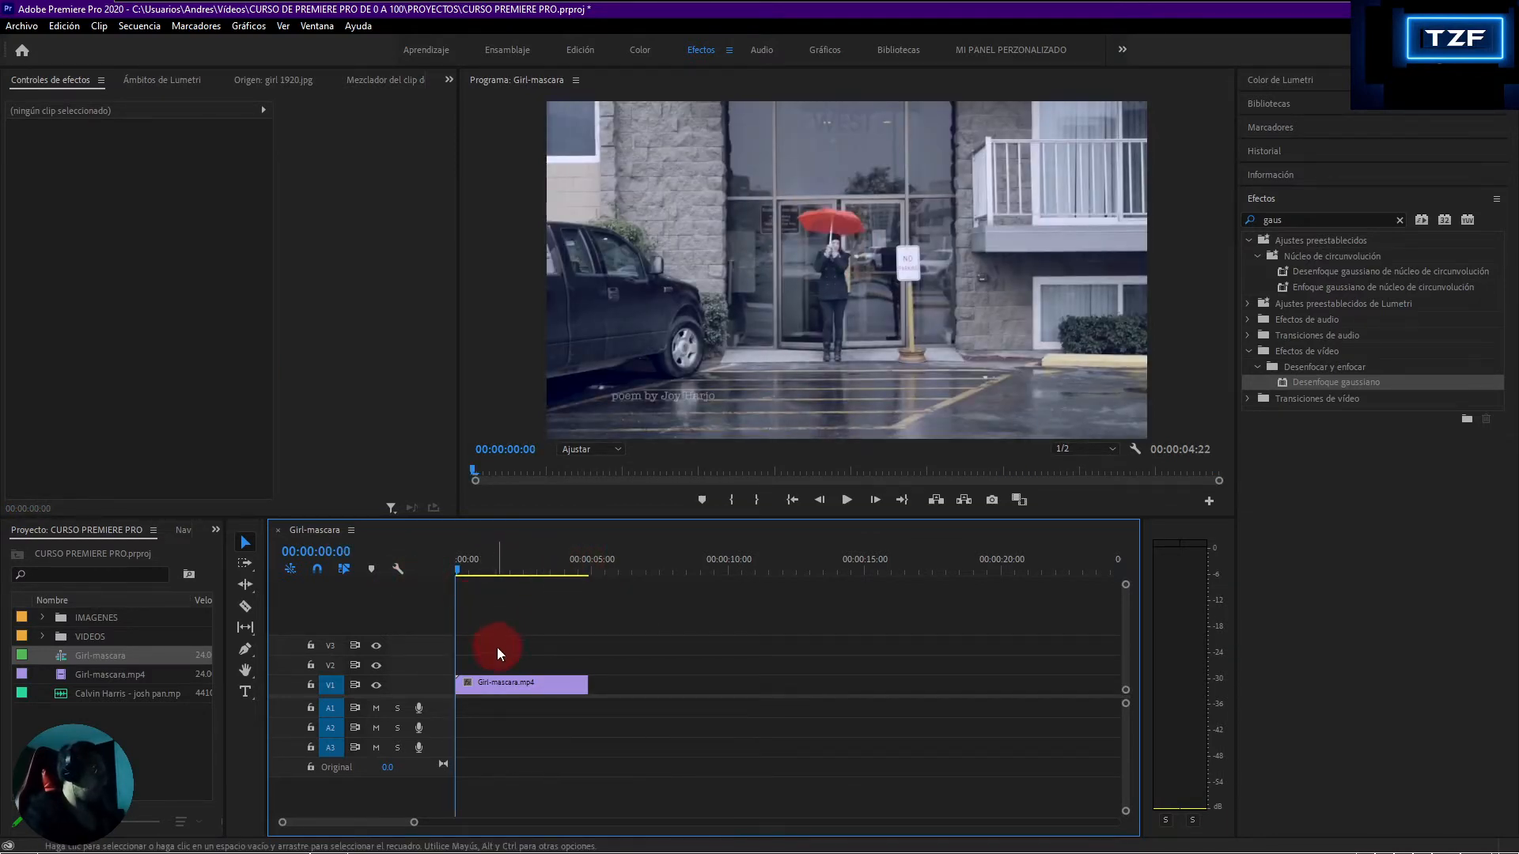
left_click(502, 684)
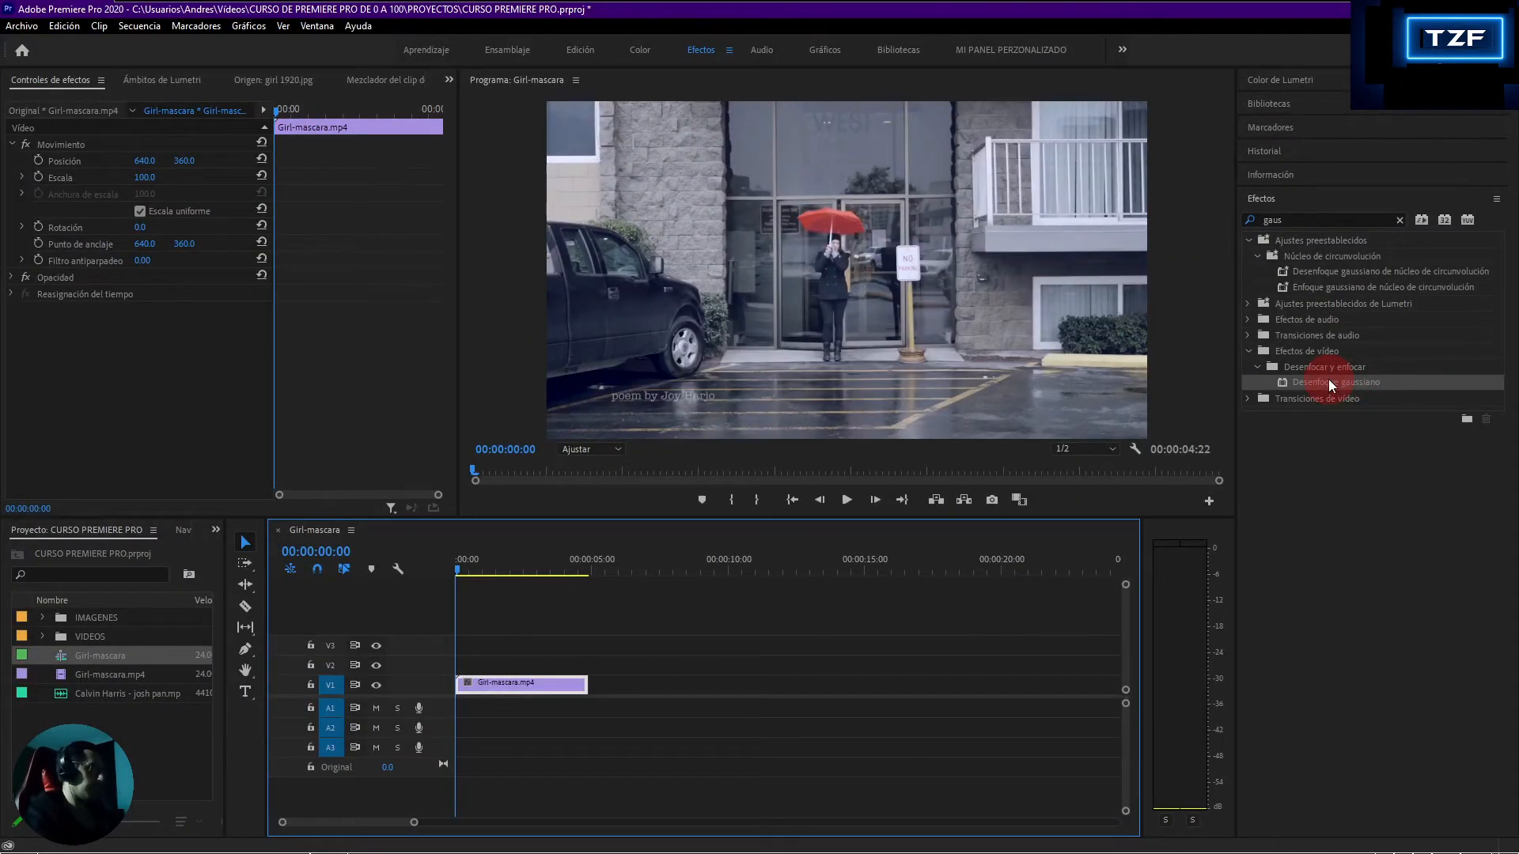
left_click_drag(1328, 384, 505, 687)
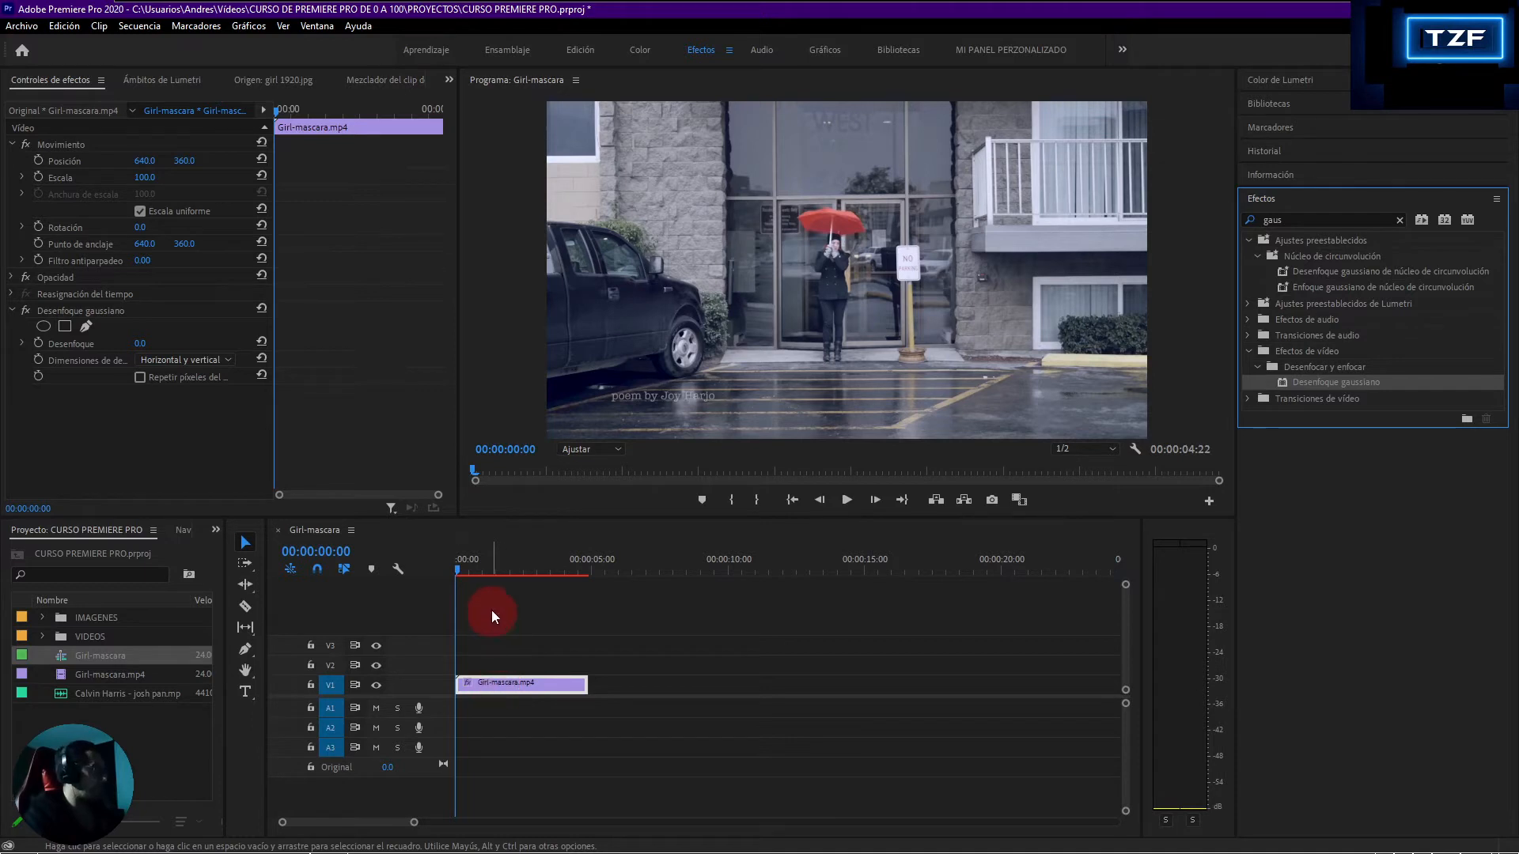
left_click(459, 571)
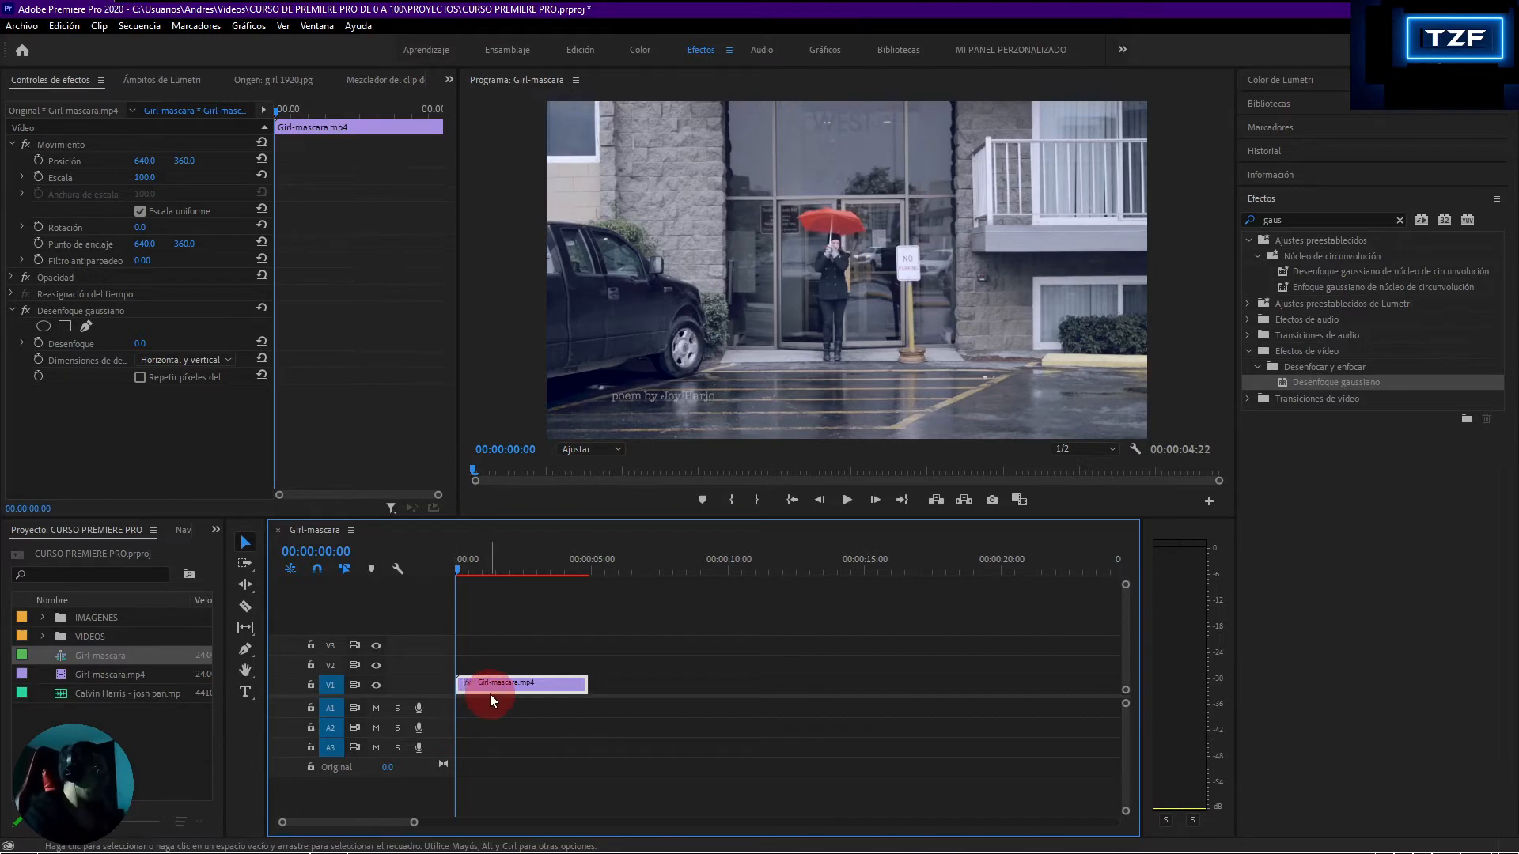
Add an ellipse mask to the Gaussian blur and, with the program view at 50%, shrink it around the woman's head and umbrella
left_click(61, 360)
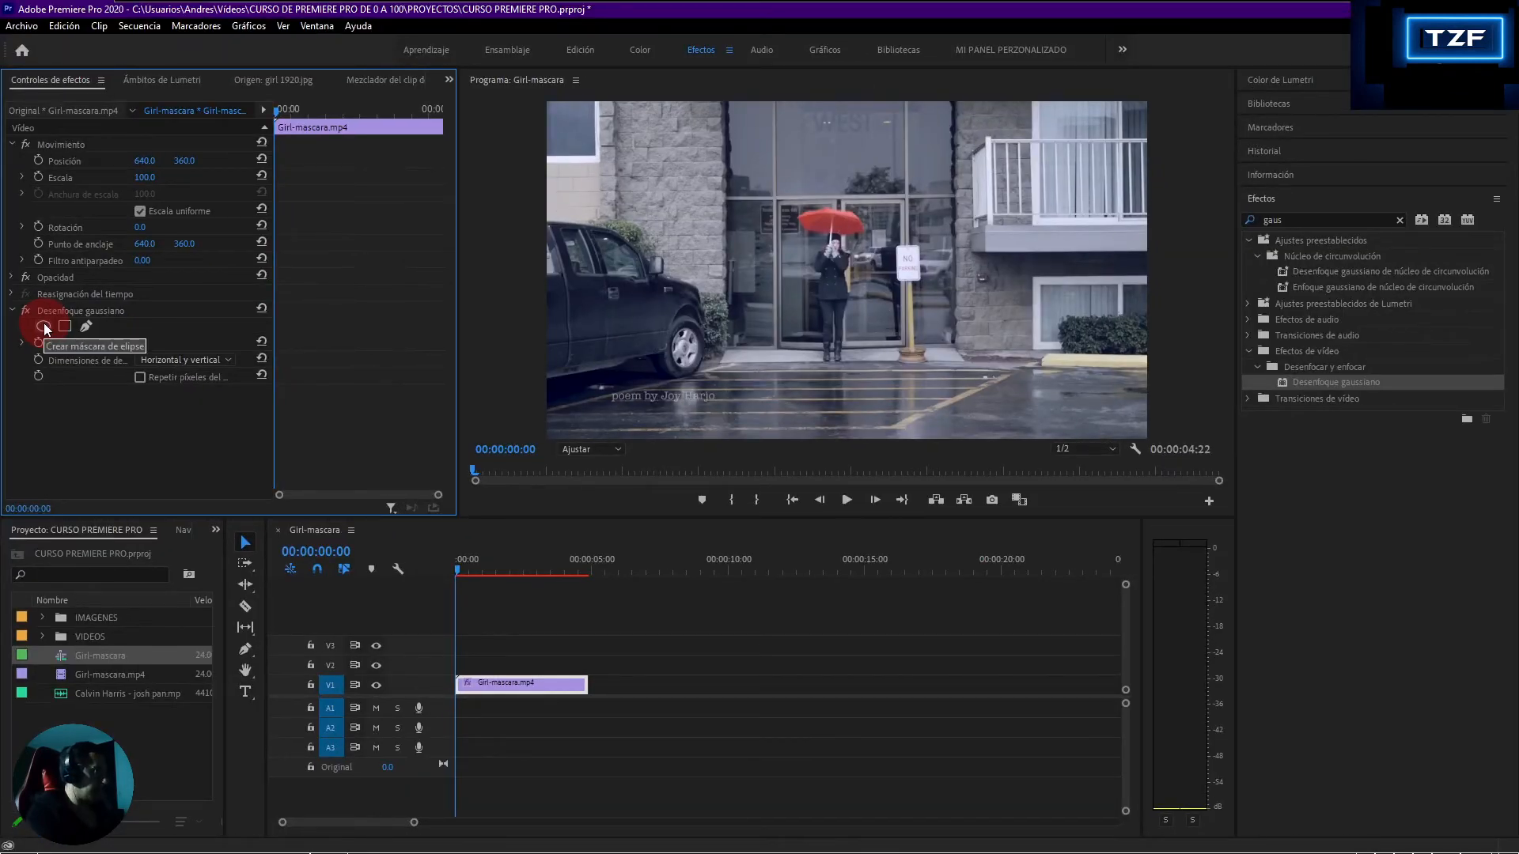
left_click(44, 326)
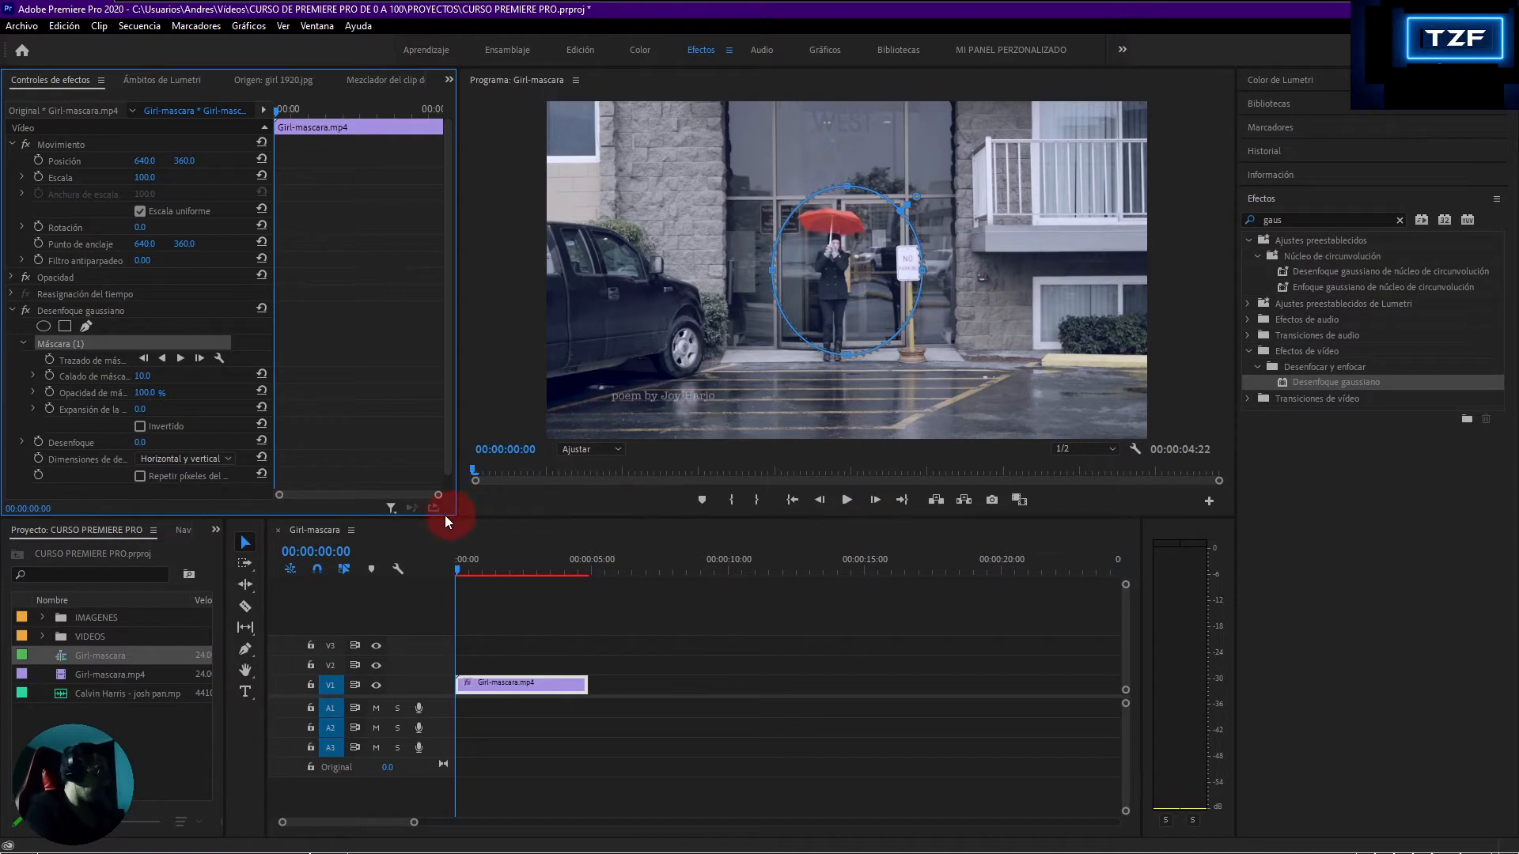
left_click(593, 449)
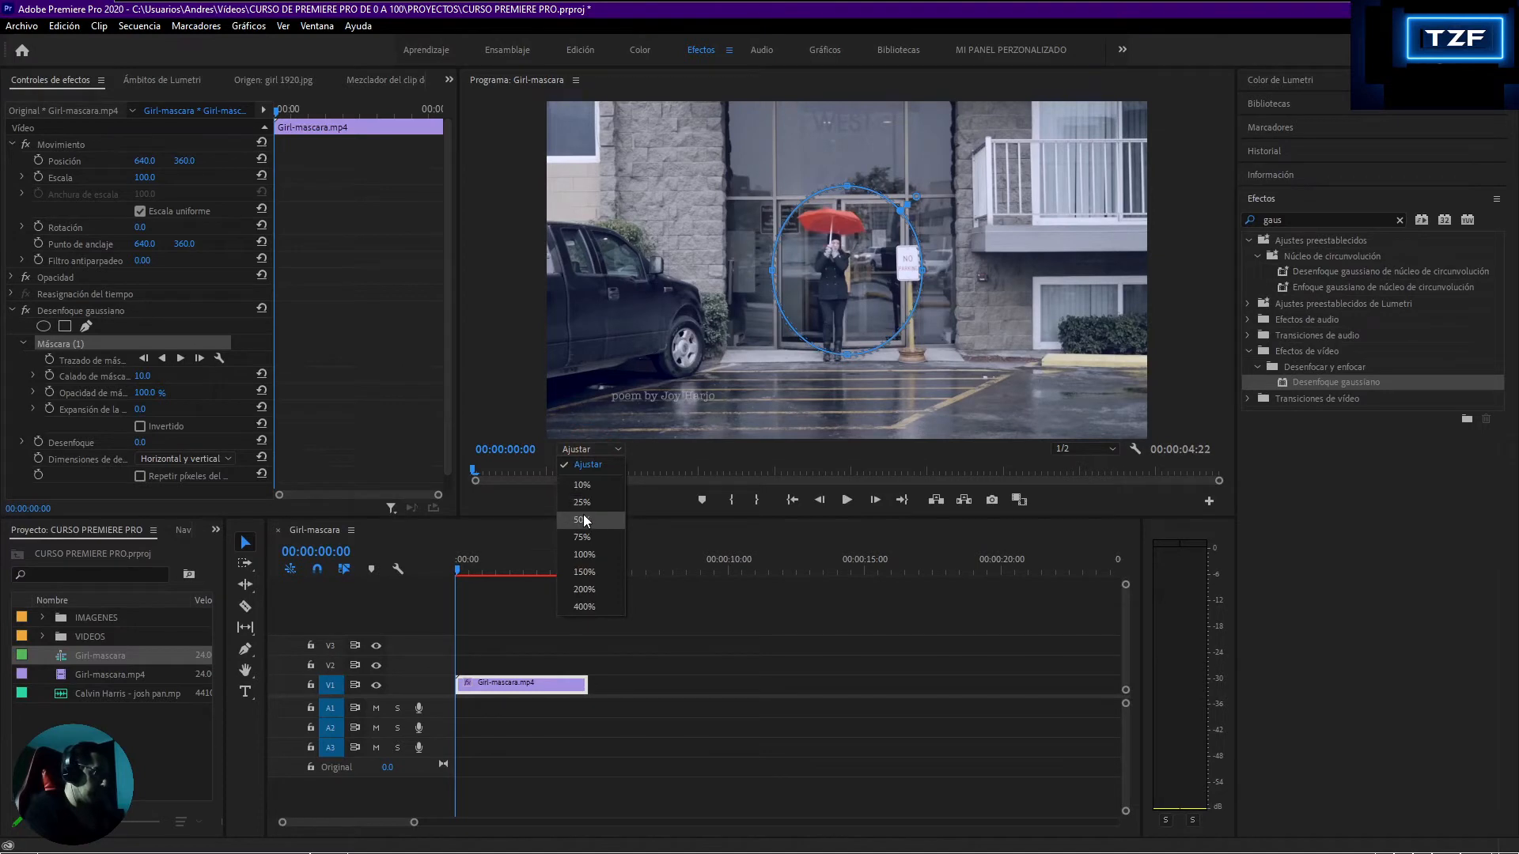
left_click(584, 519)
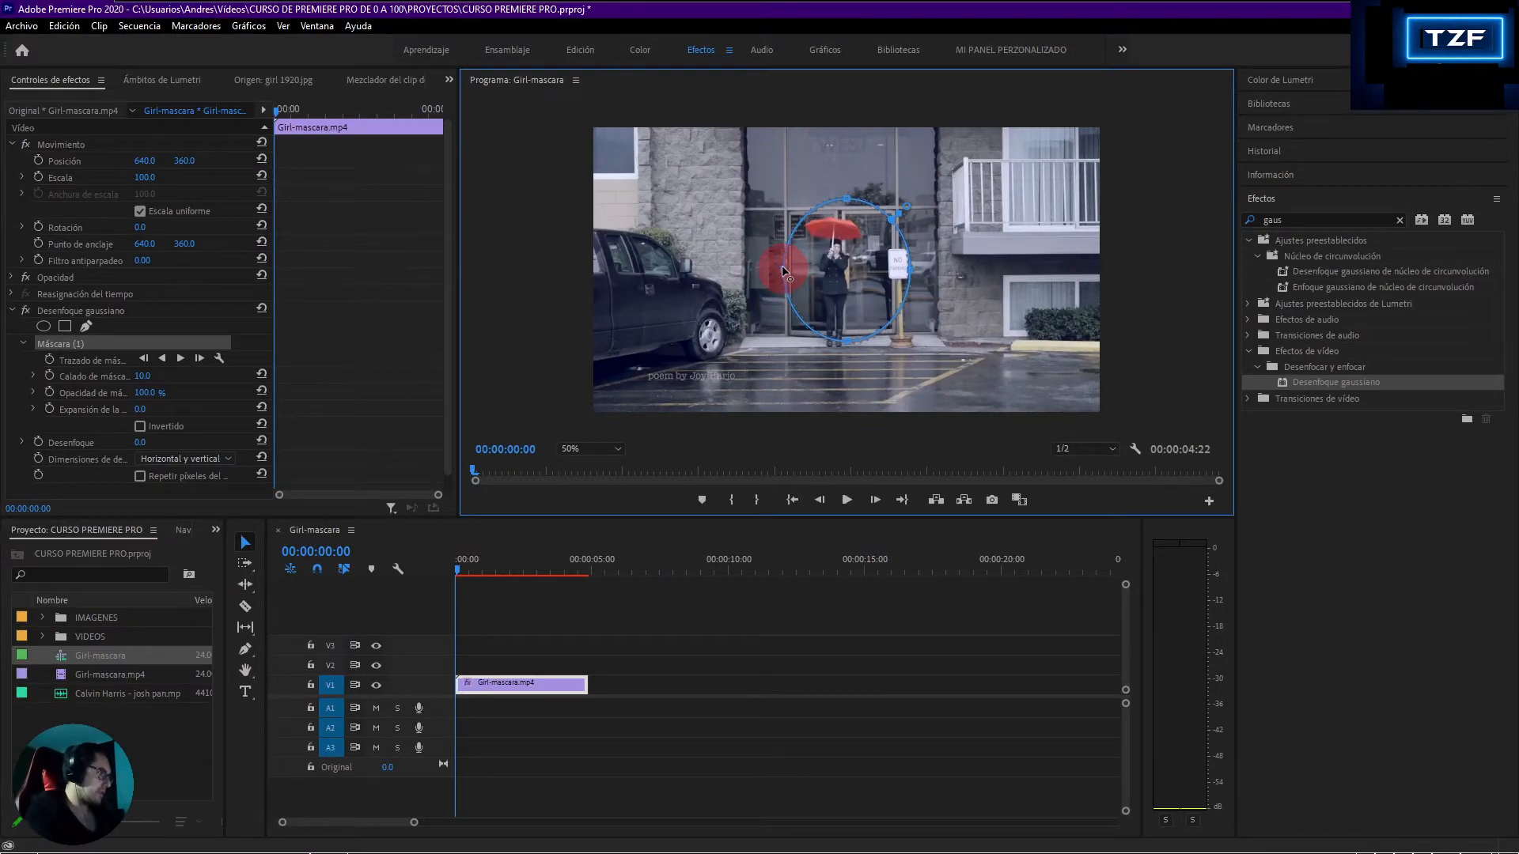
left_click_drag(788, 269, 816, 250)
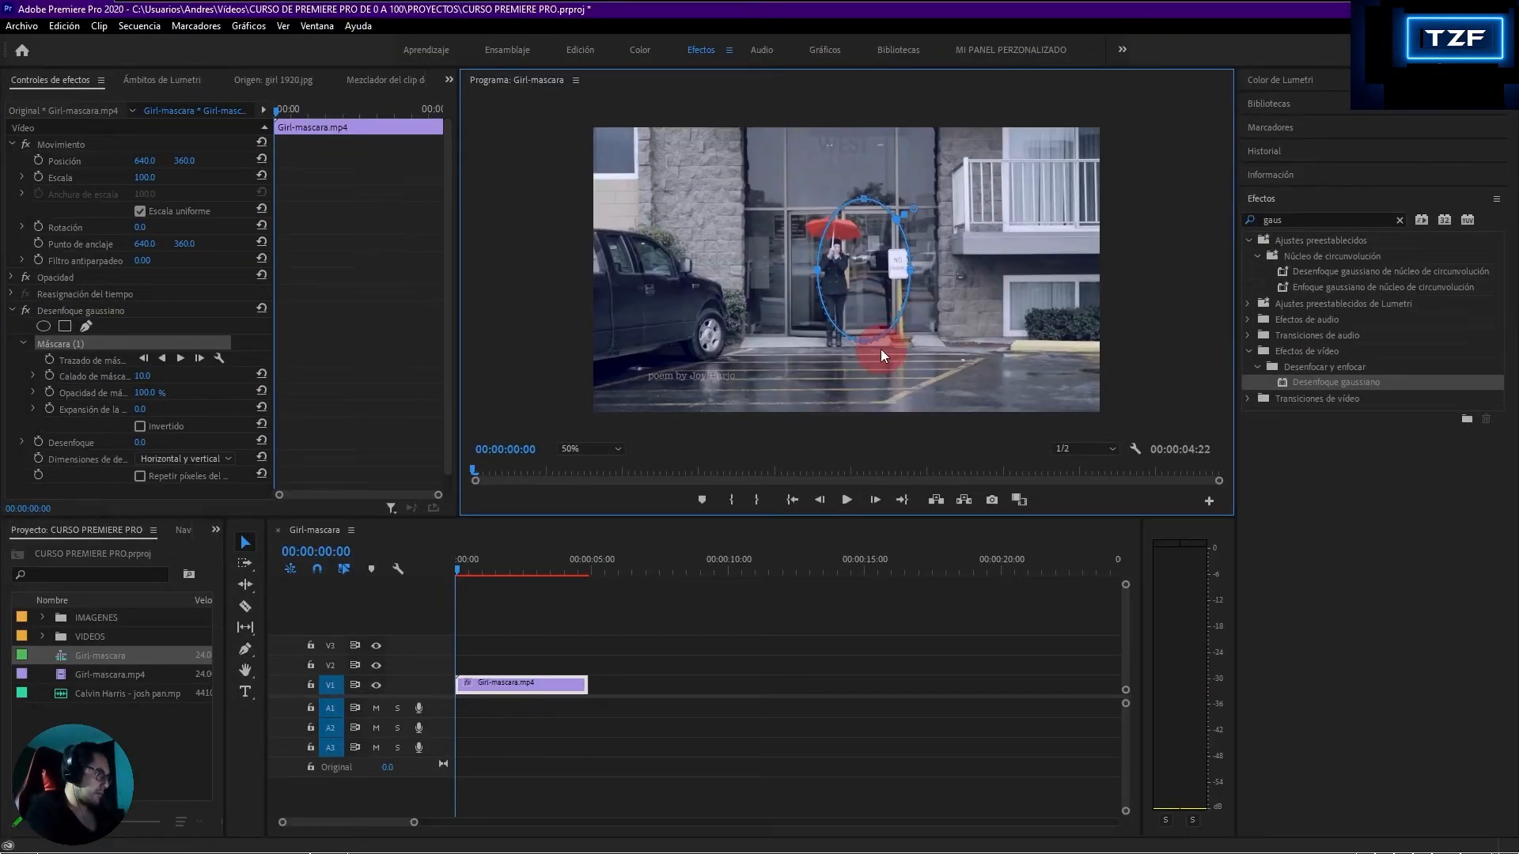
left_click_drag(871, 327, 843, 241)
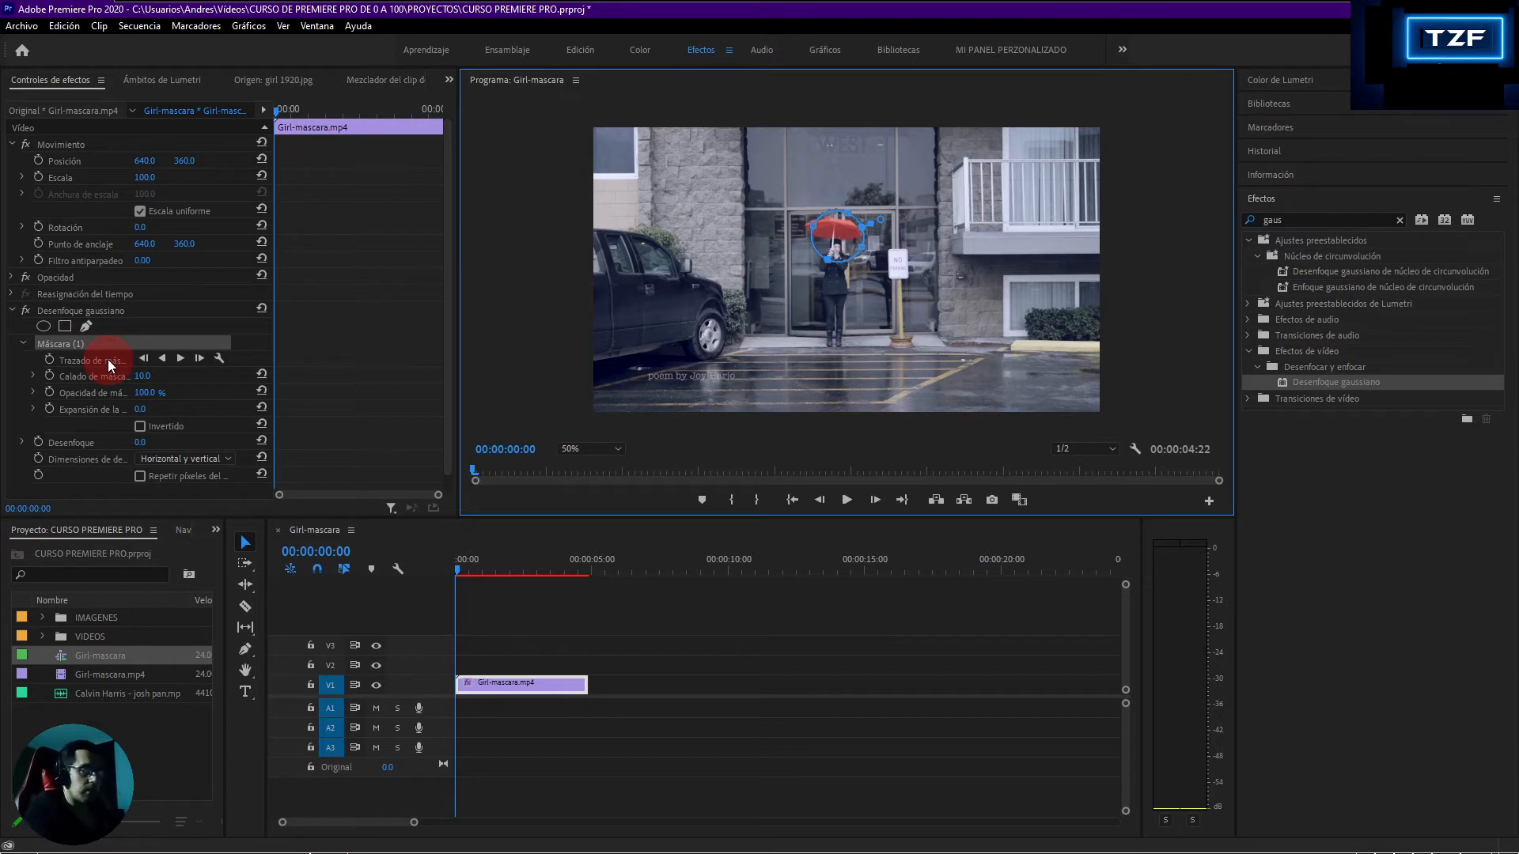
Enable keyframing for the mask path and track the mask forward from 00:00:00:00 to the end of the clip
left_click(51, 359)
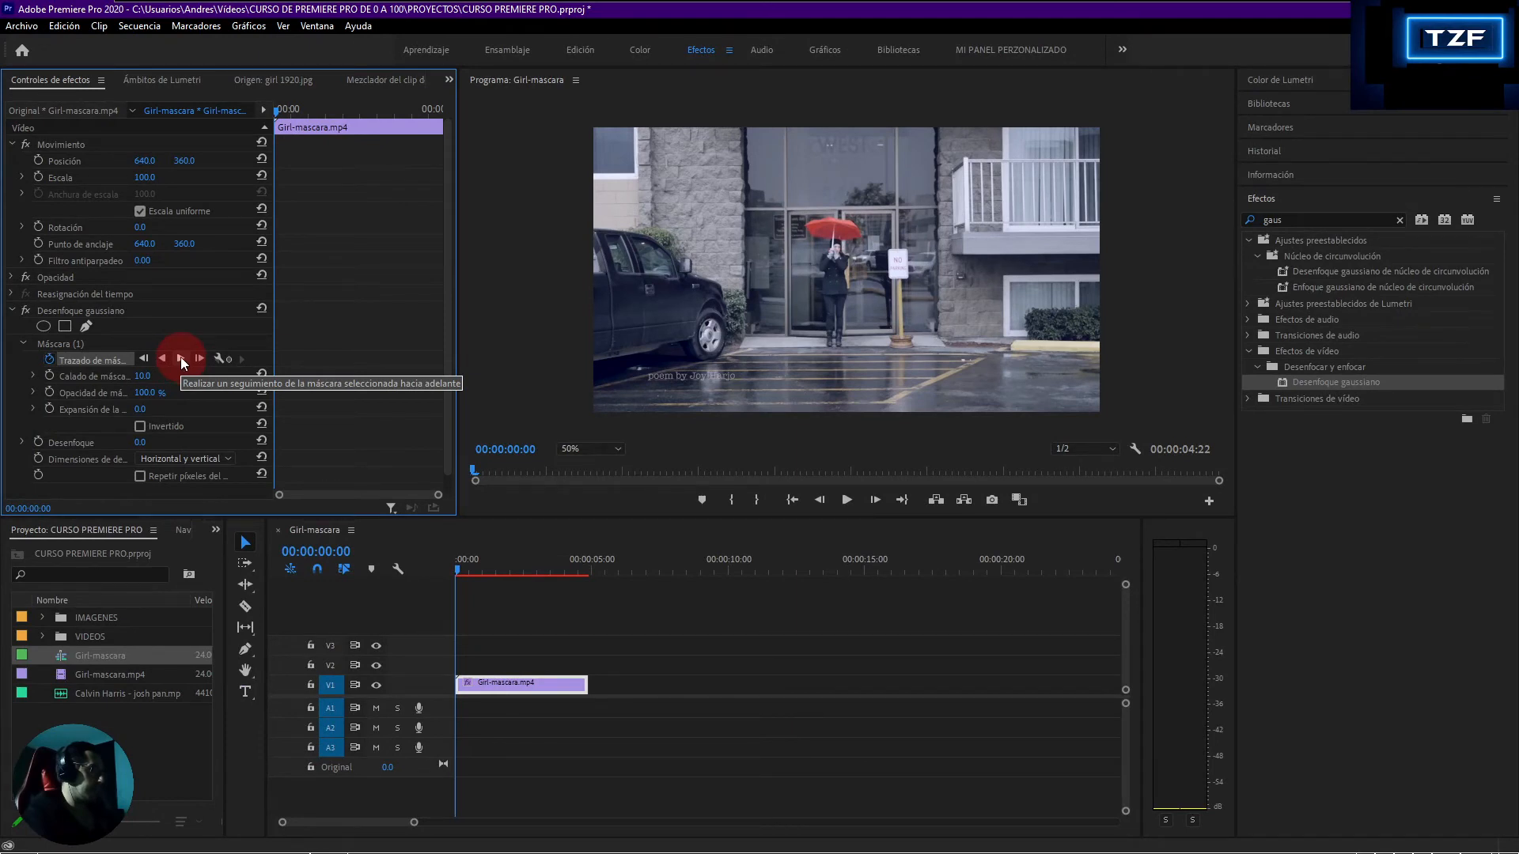
left_click(180, 357)
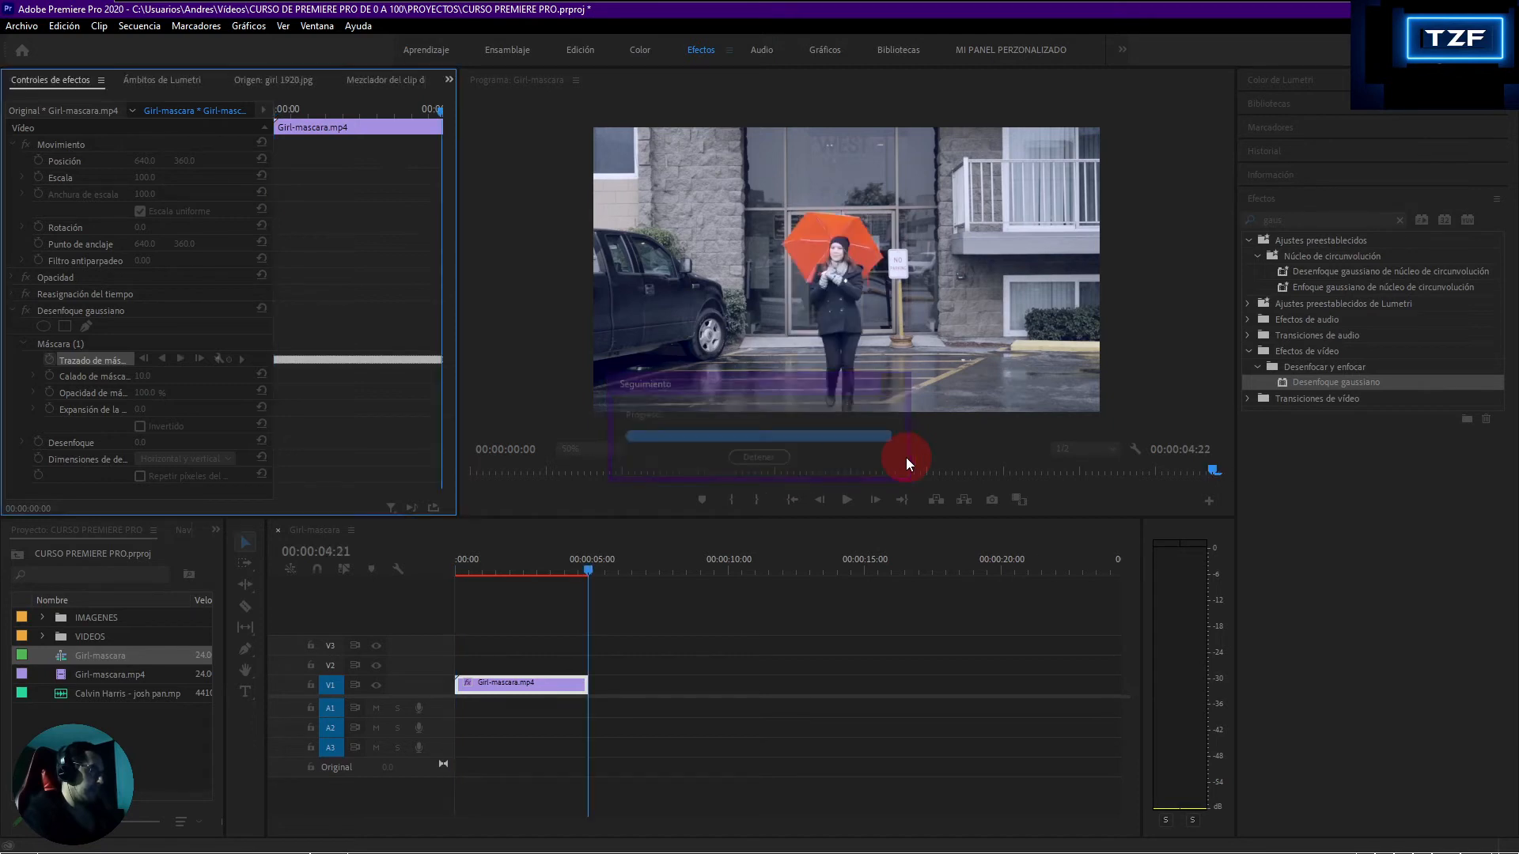
left_click_drag(684, 229, 729, 260)
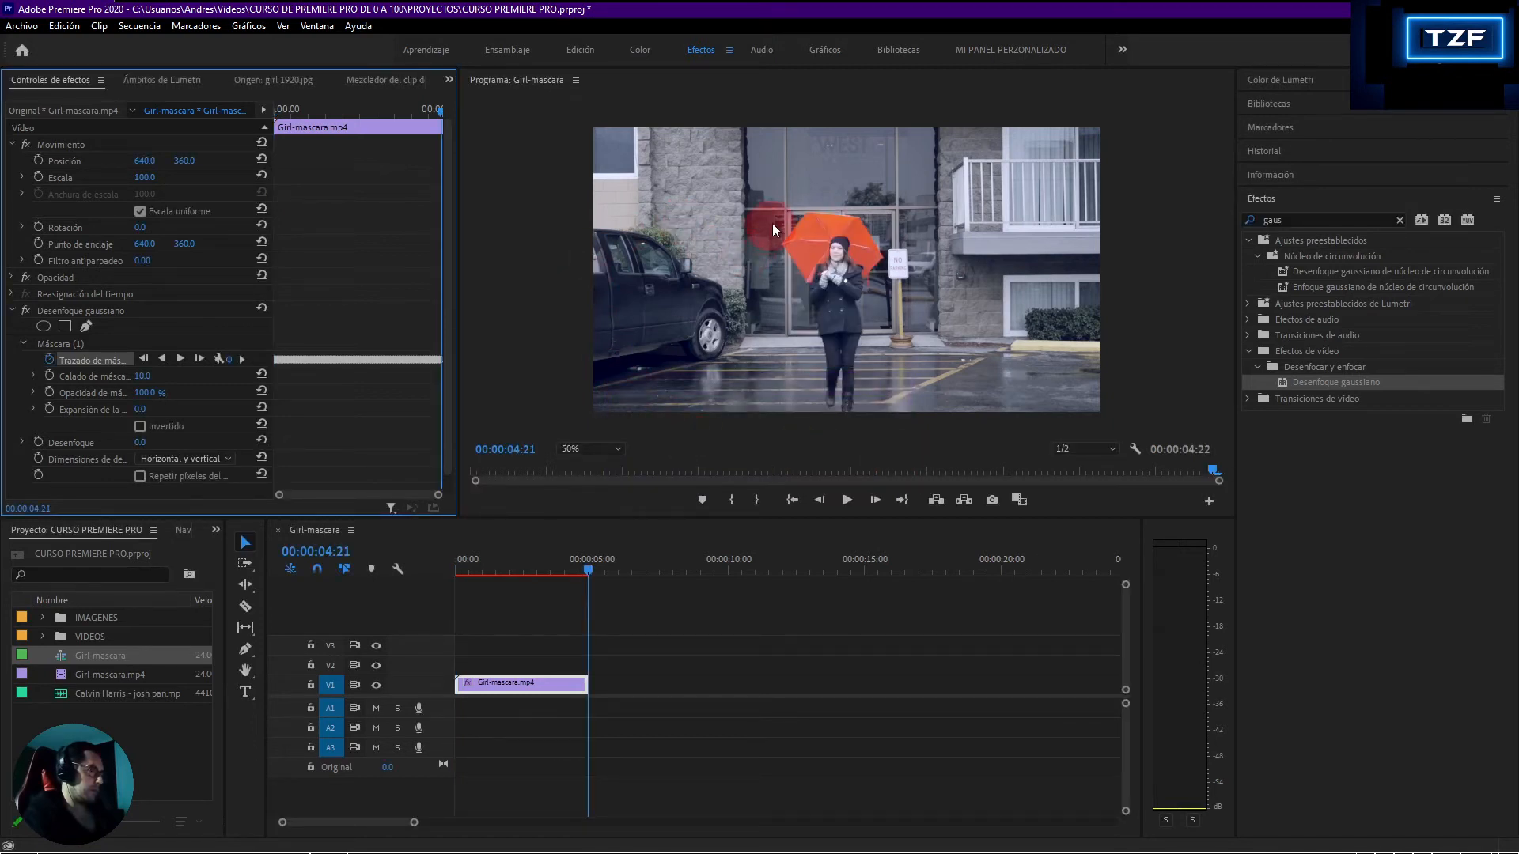
left_click_drag(870, 201, 862, 227)
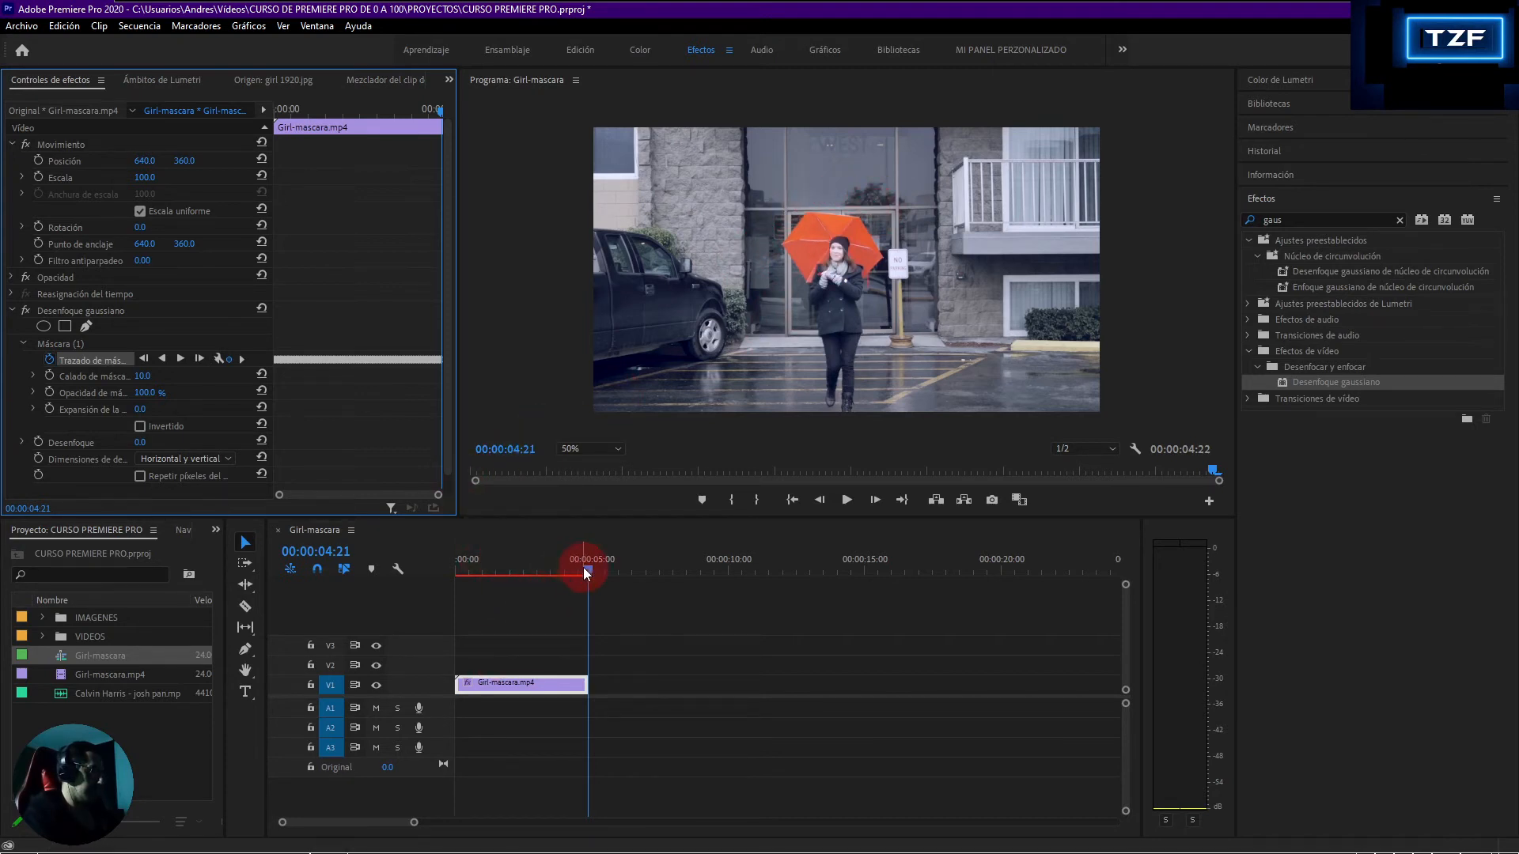
Return the playhead to the start of the clip and set the Gaussian blur's Desenfoque to 49
left_click_drag(585, 571, 273, 573)
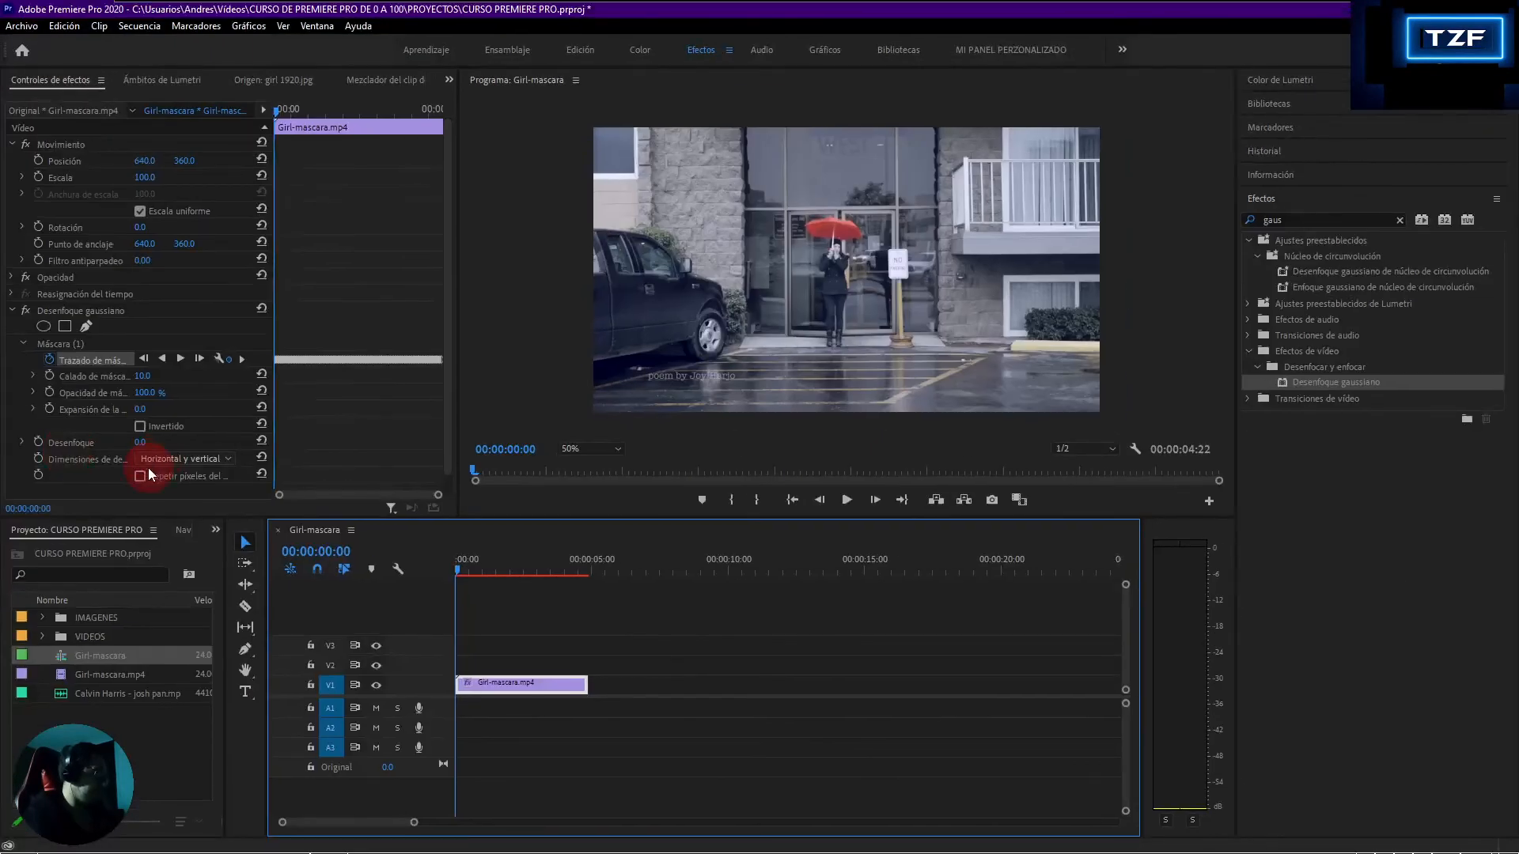
left_click(187, 427)
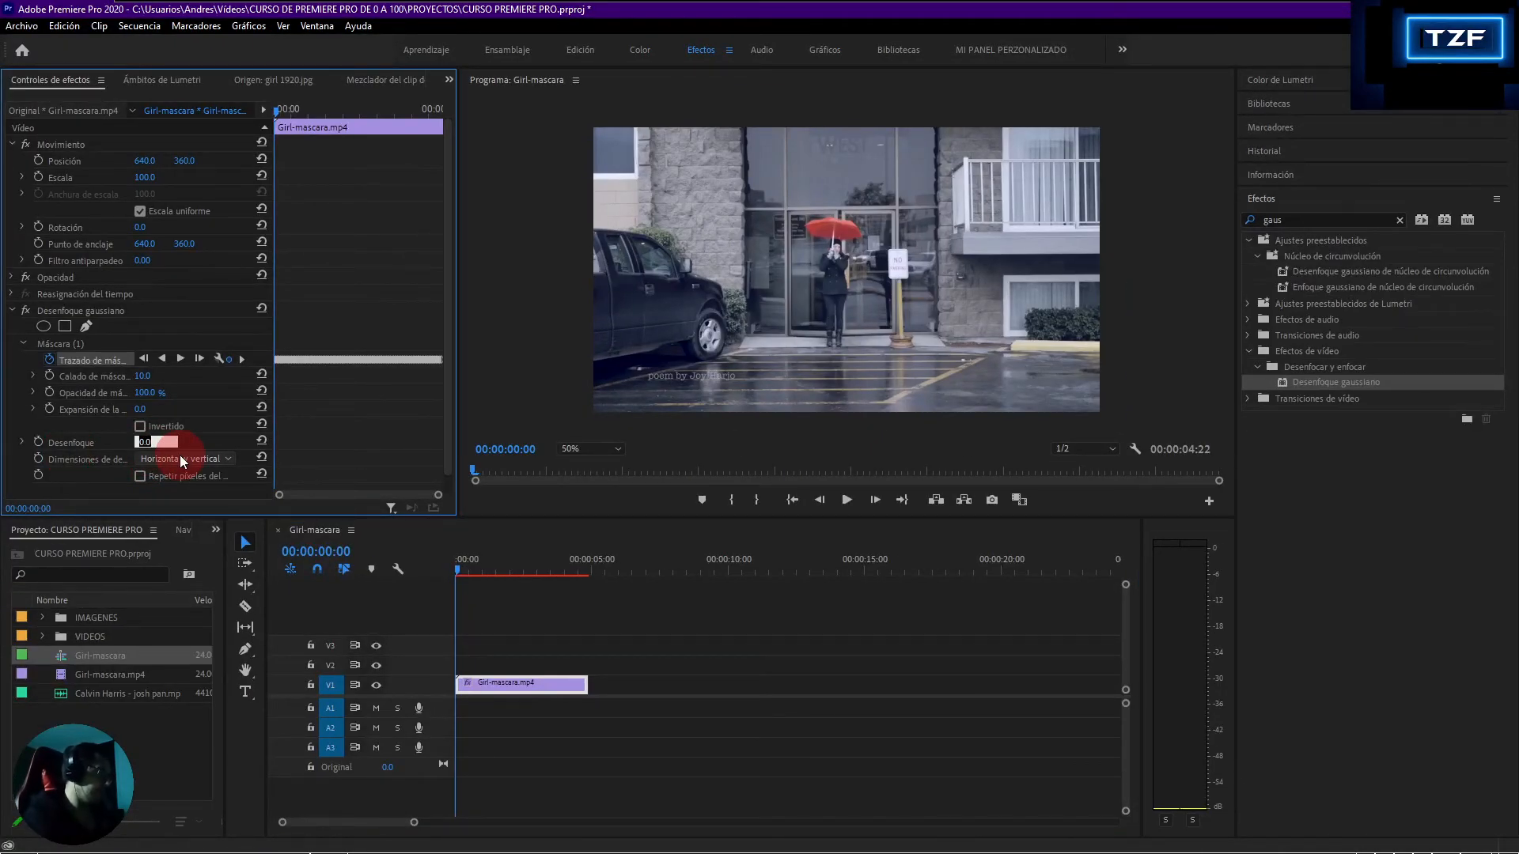
type("49")
key("Return")
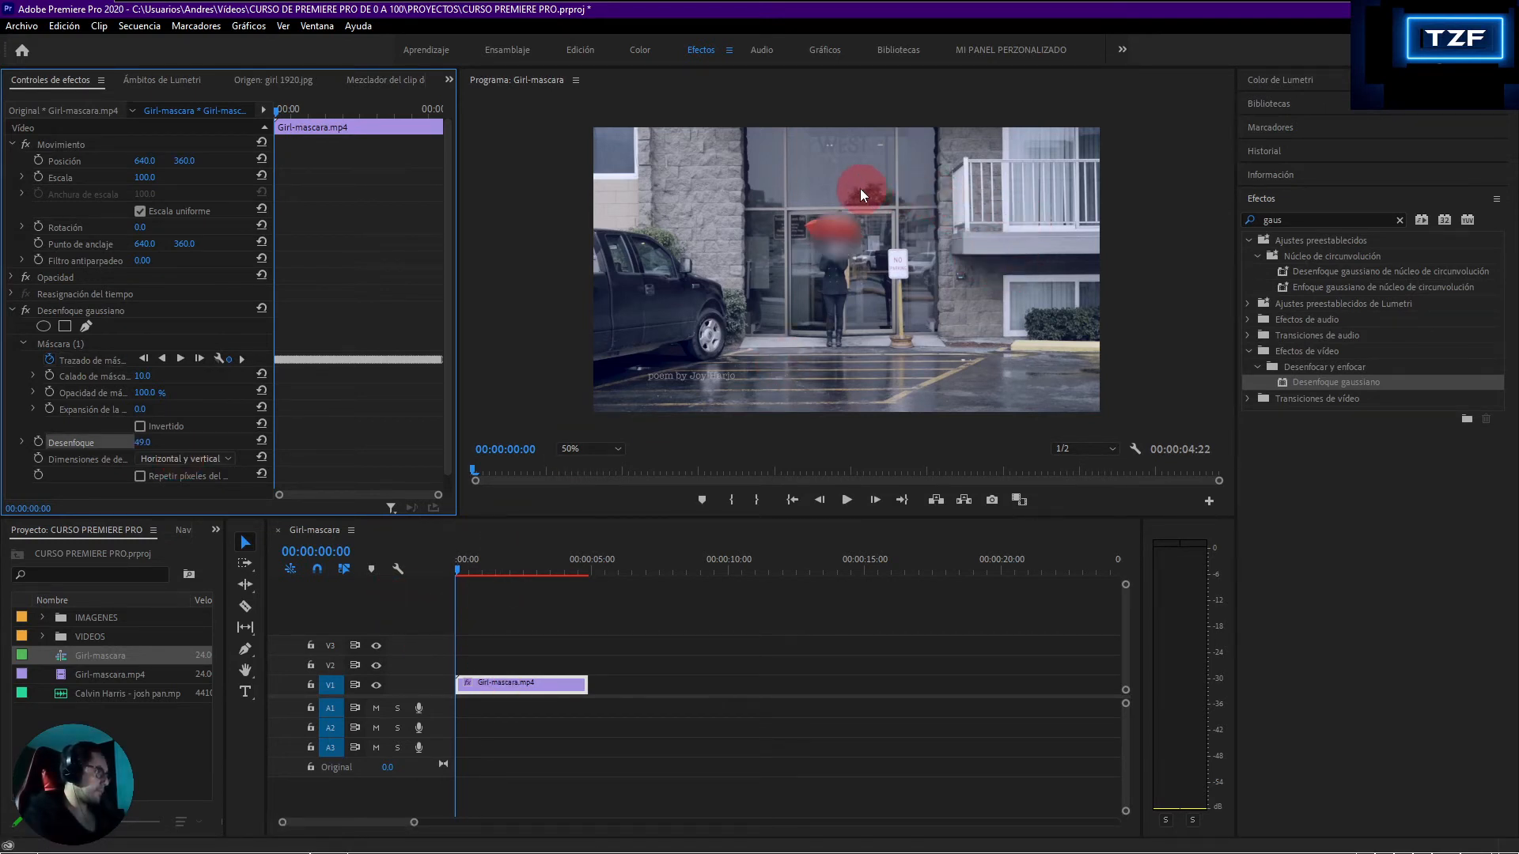
Play the clip to check the tracked blur, and select Máscara (1) at 00:00:03:22 to examine its outline
key("space")
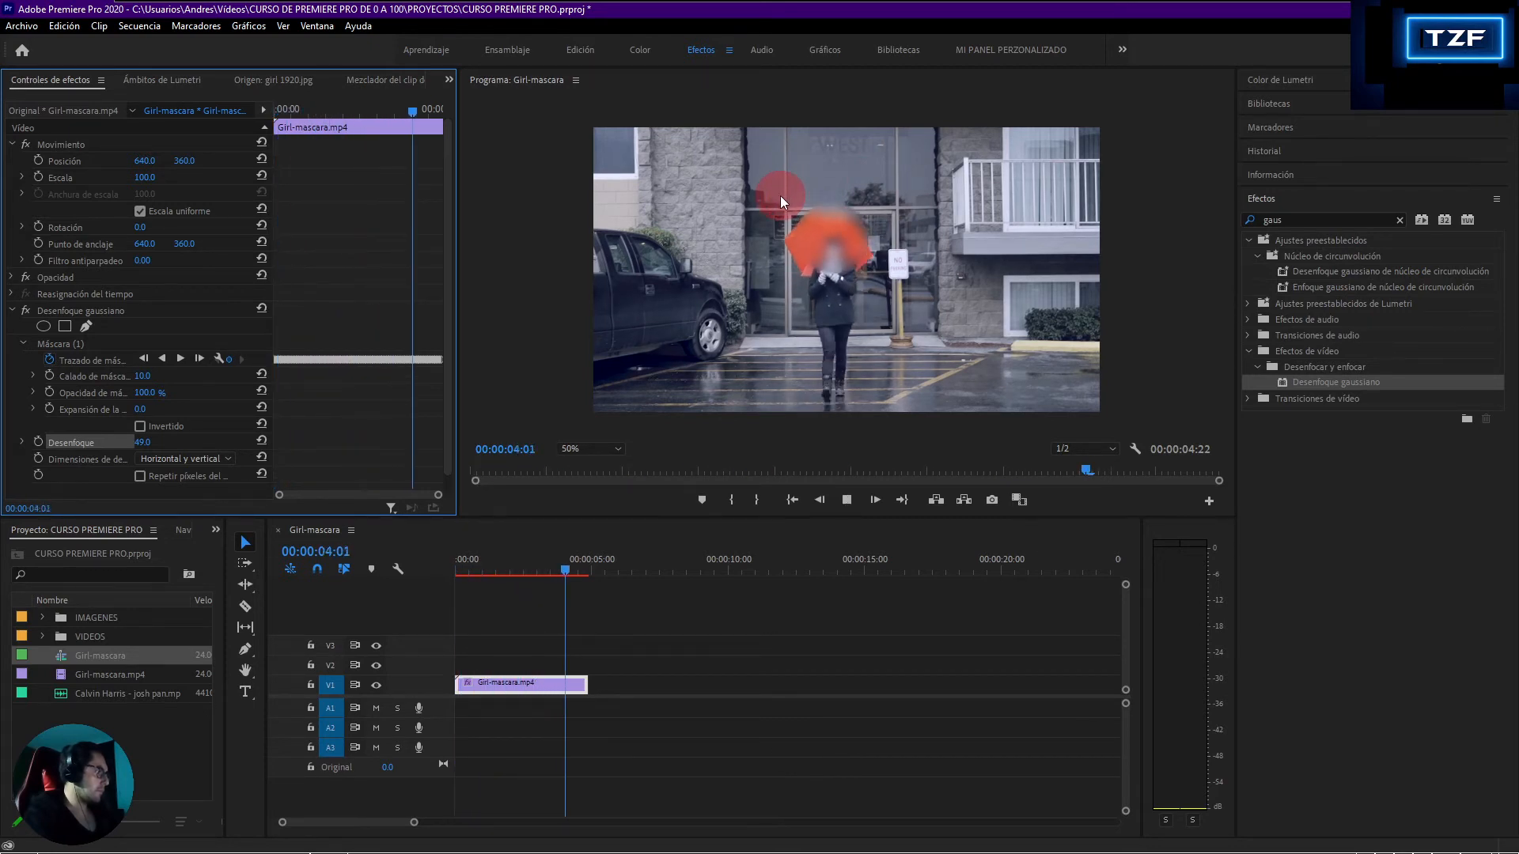
key("space")
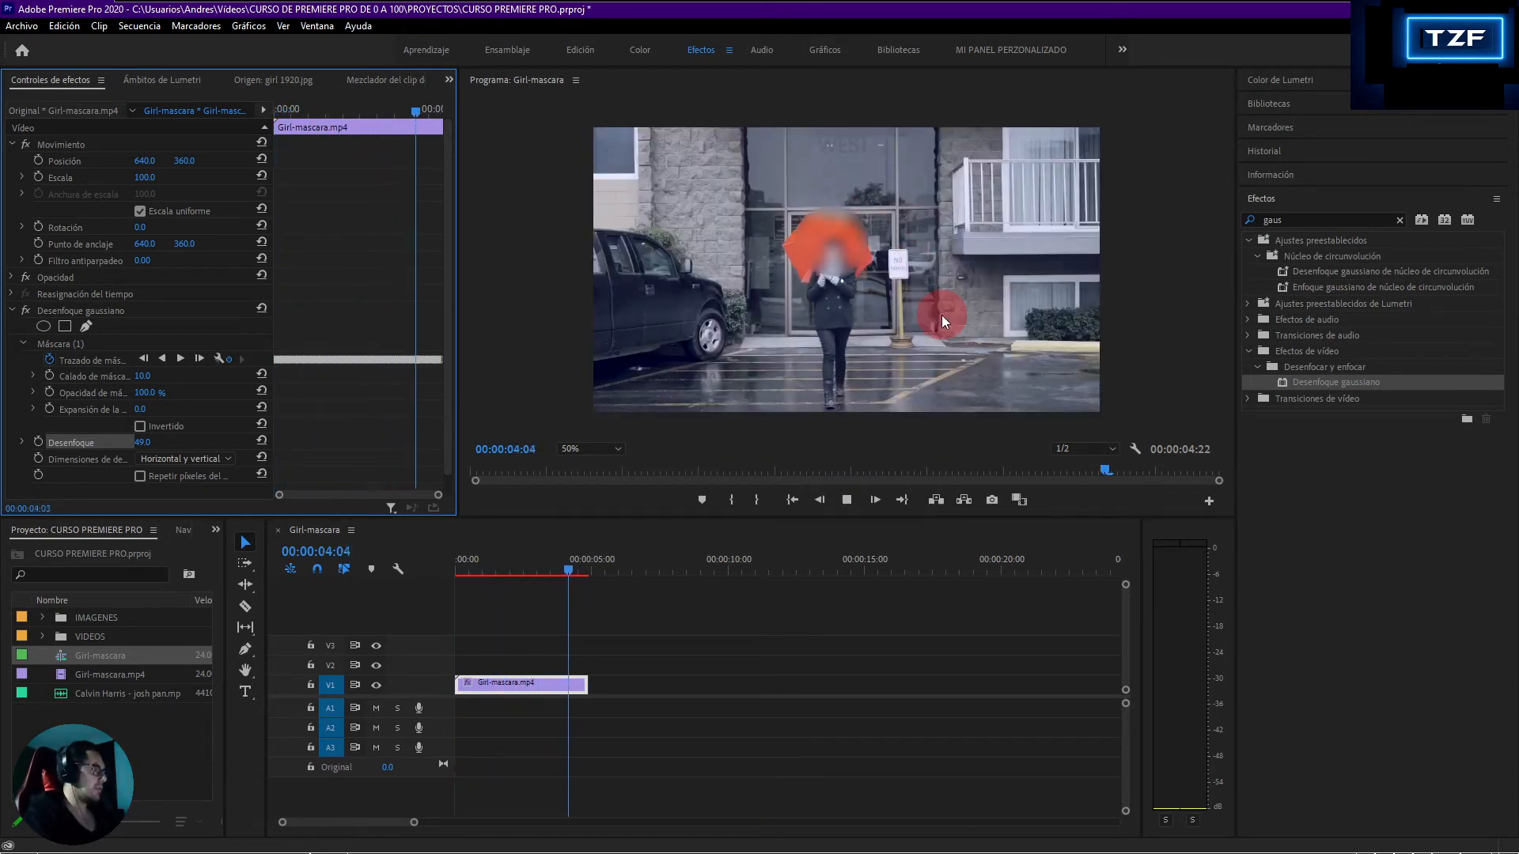
key("space")
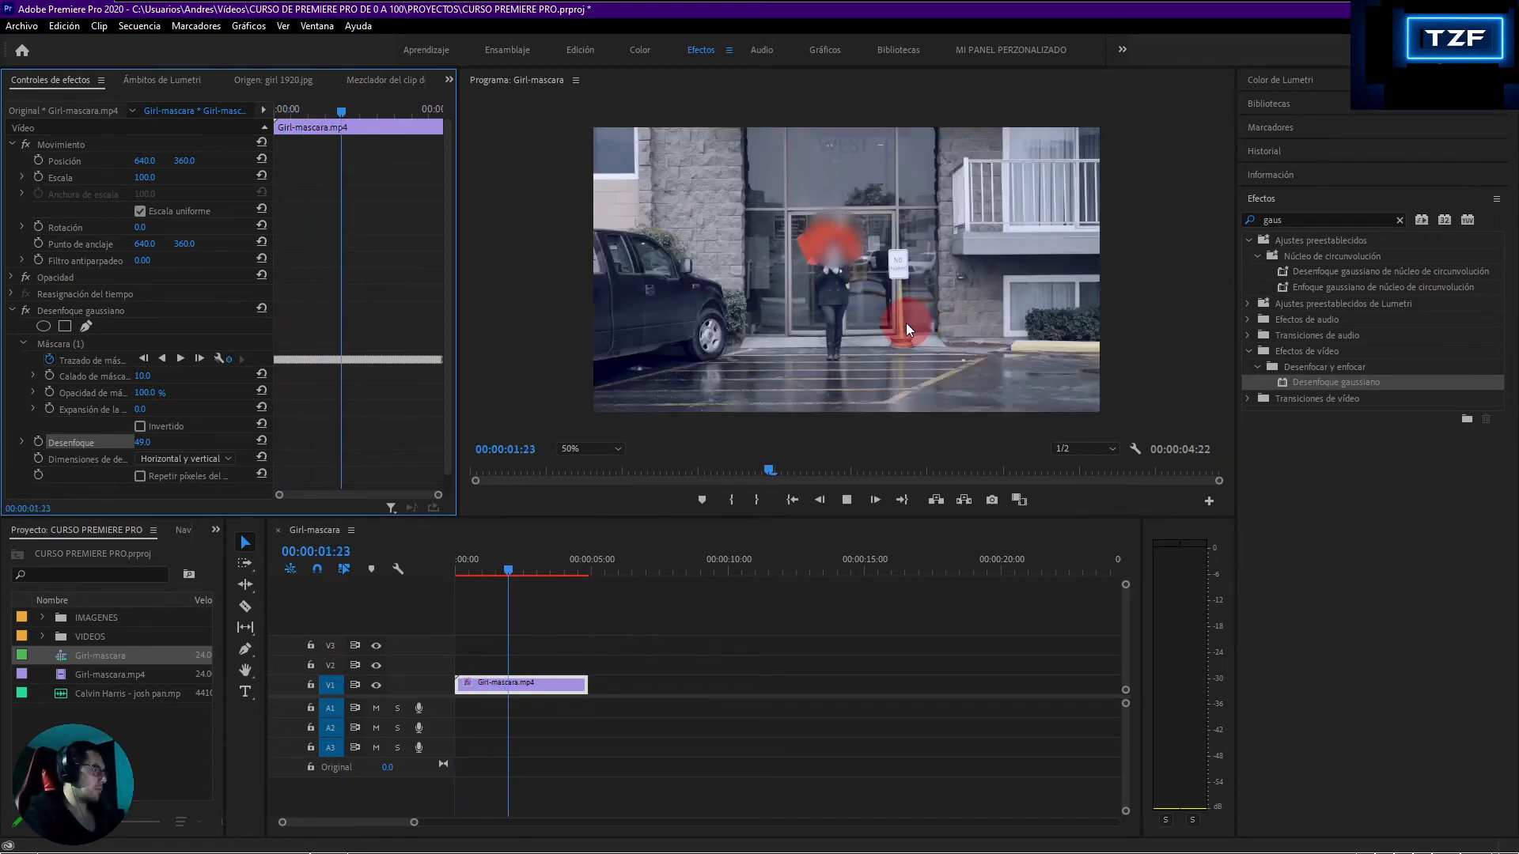
key("space")
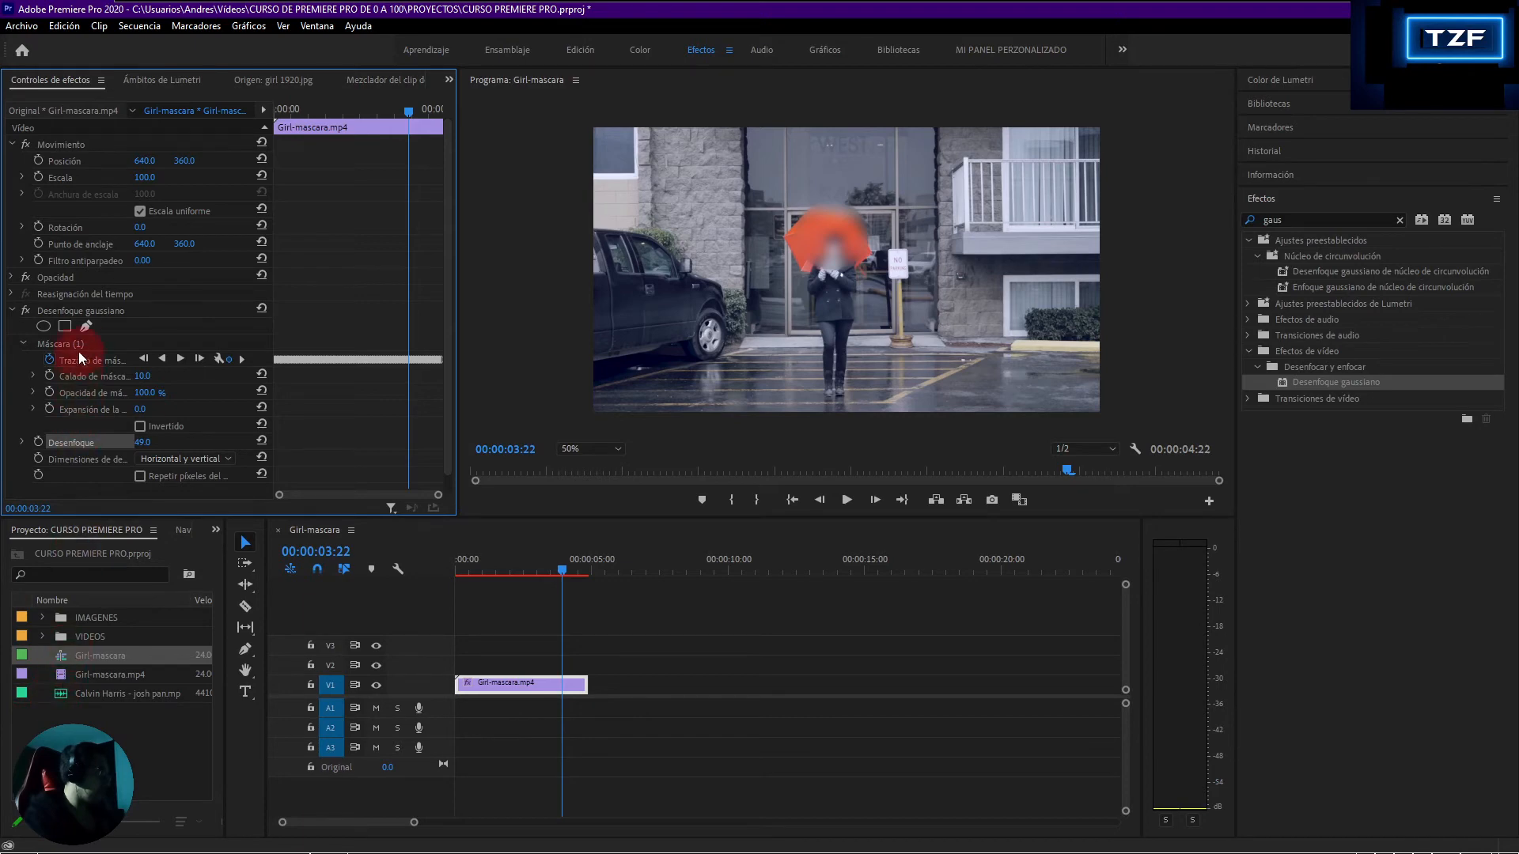
left_click(58, 341)
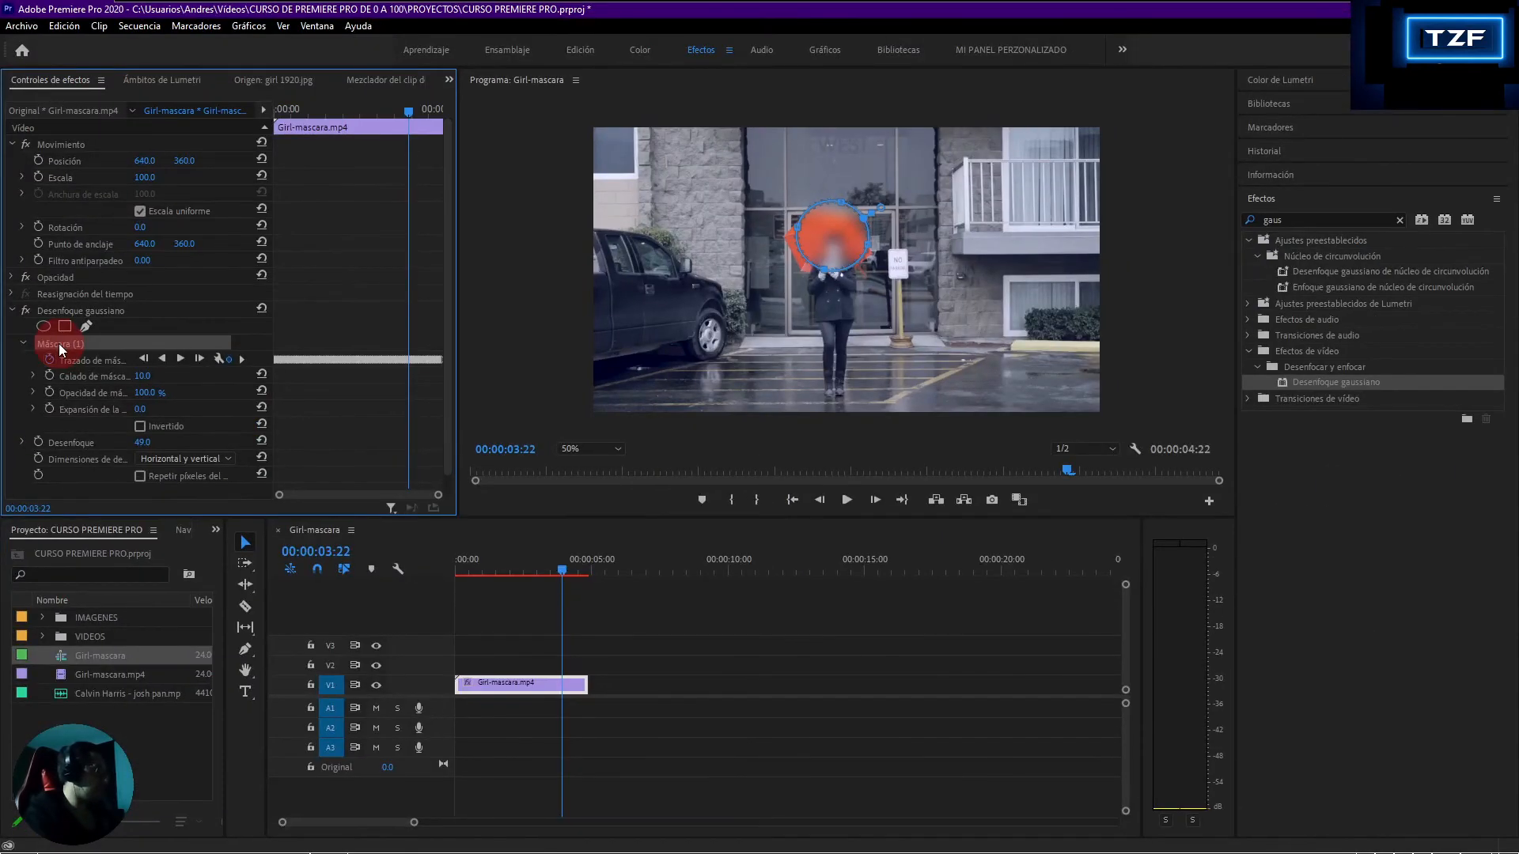
Delete the tracked mask and remove the Desenfoque gaussiano effect from the Girl-mascara clip
key("Delete")
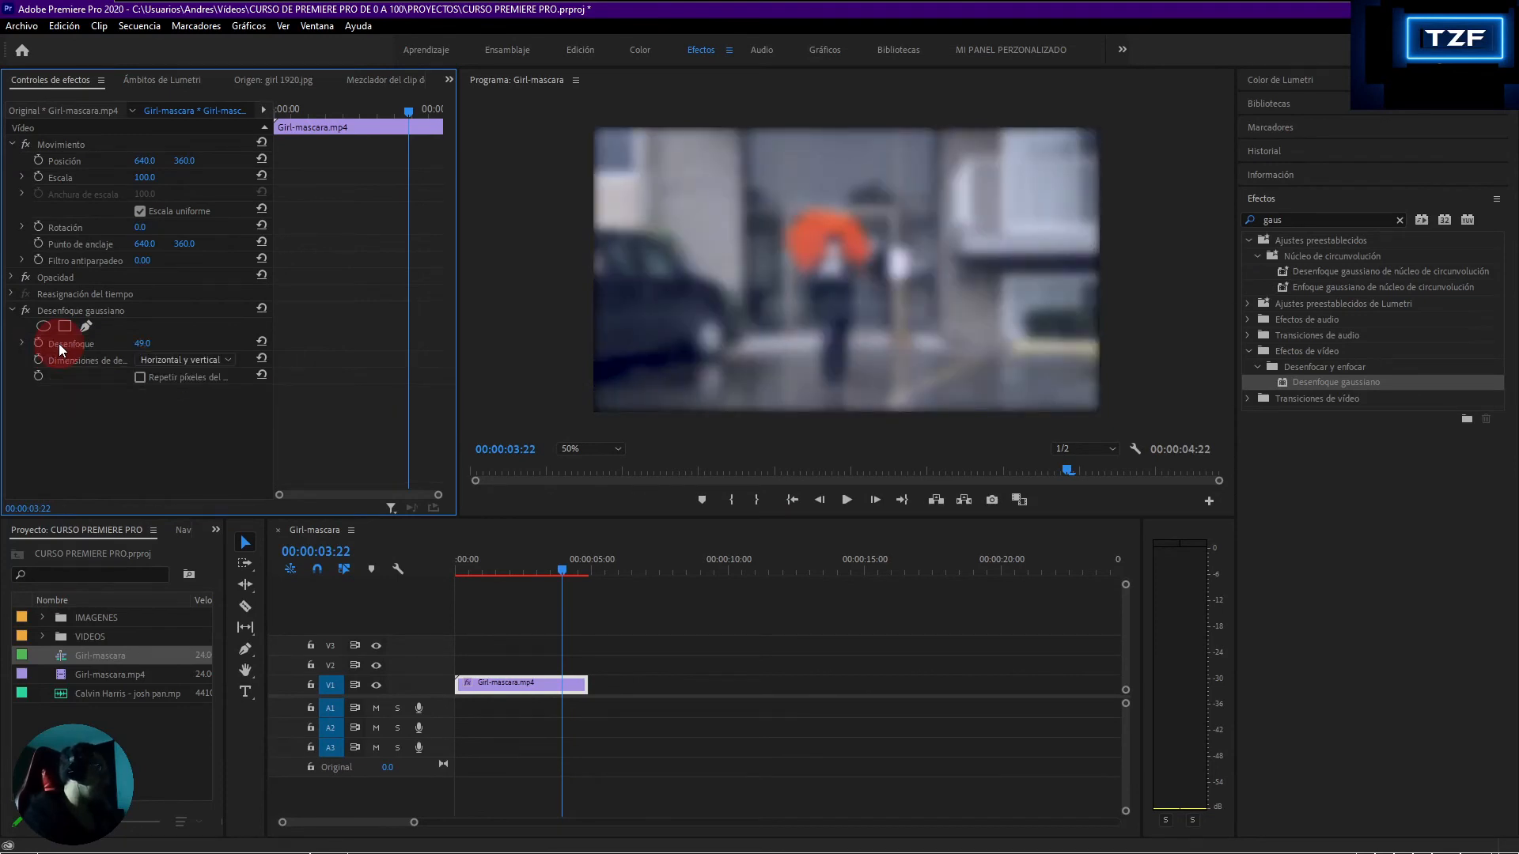
left_click(51, 310)
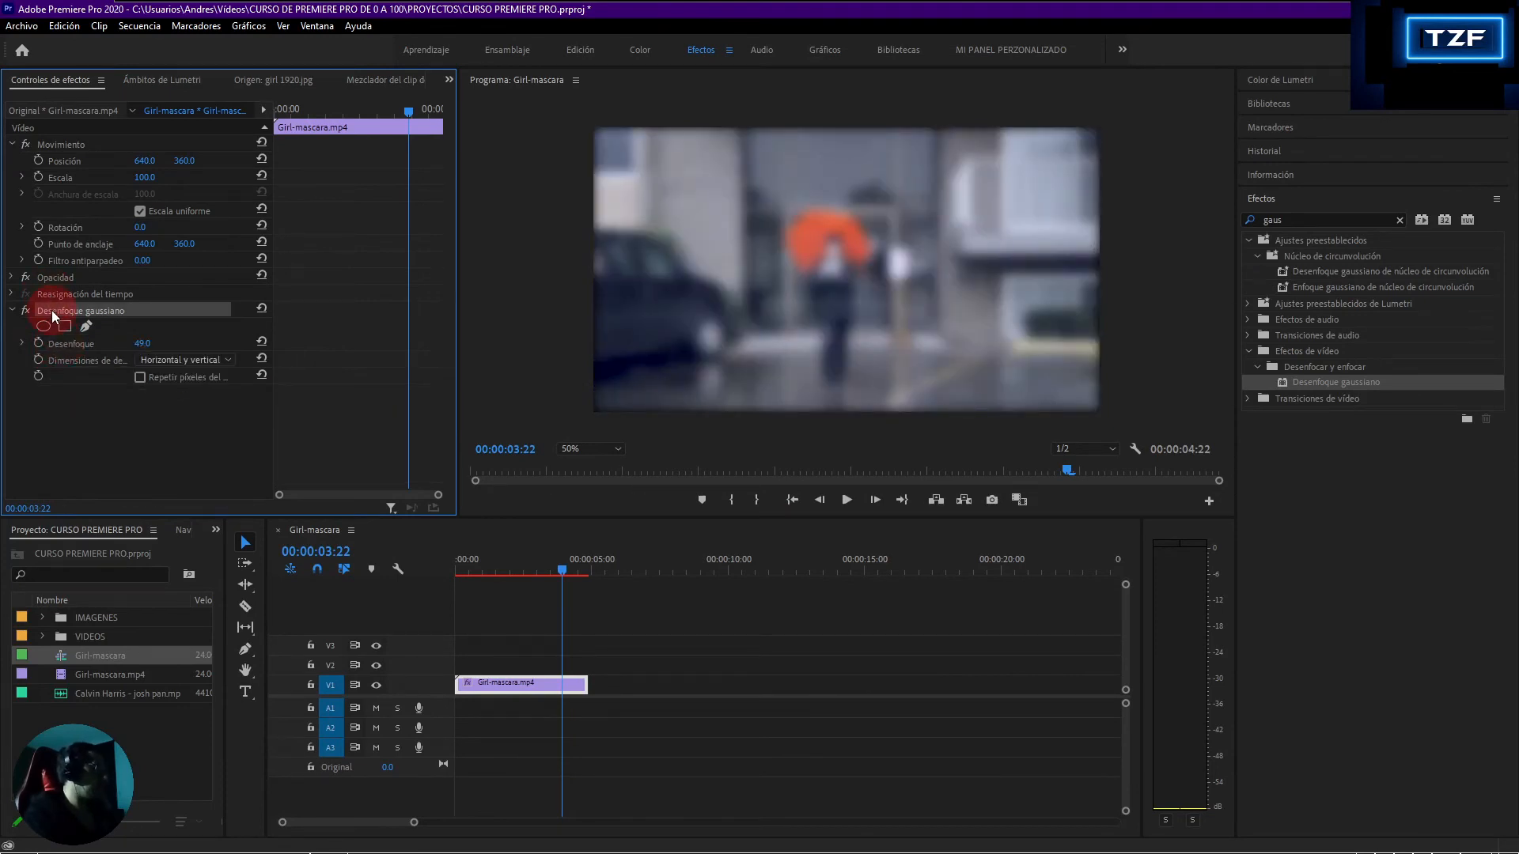
key("Delete")
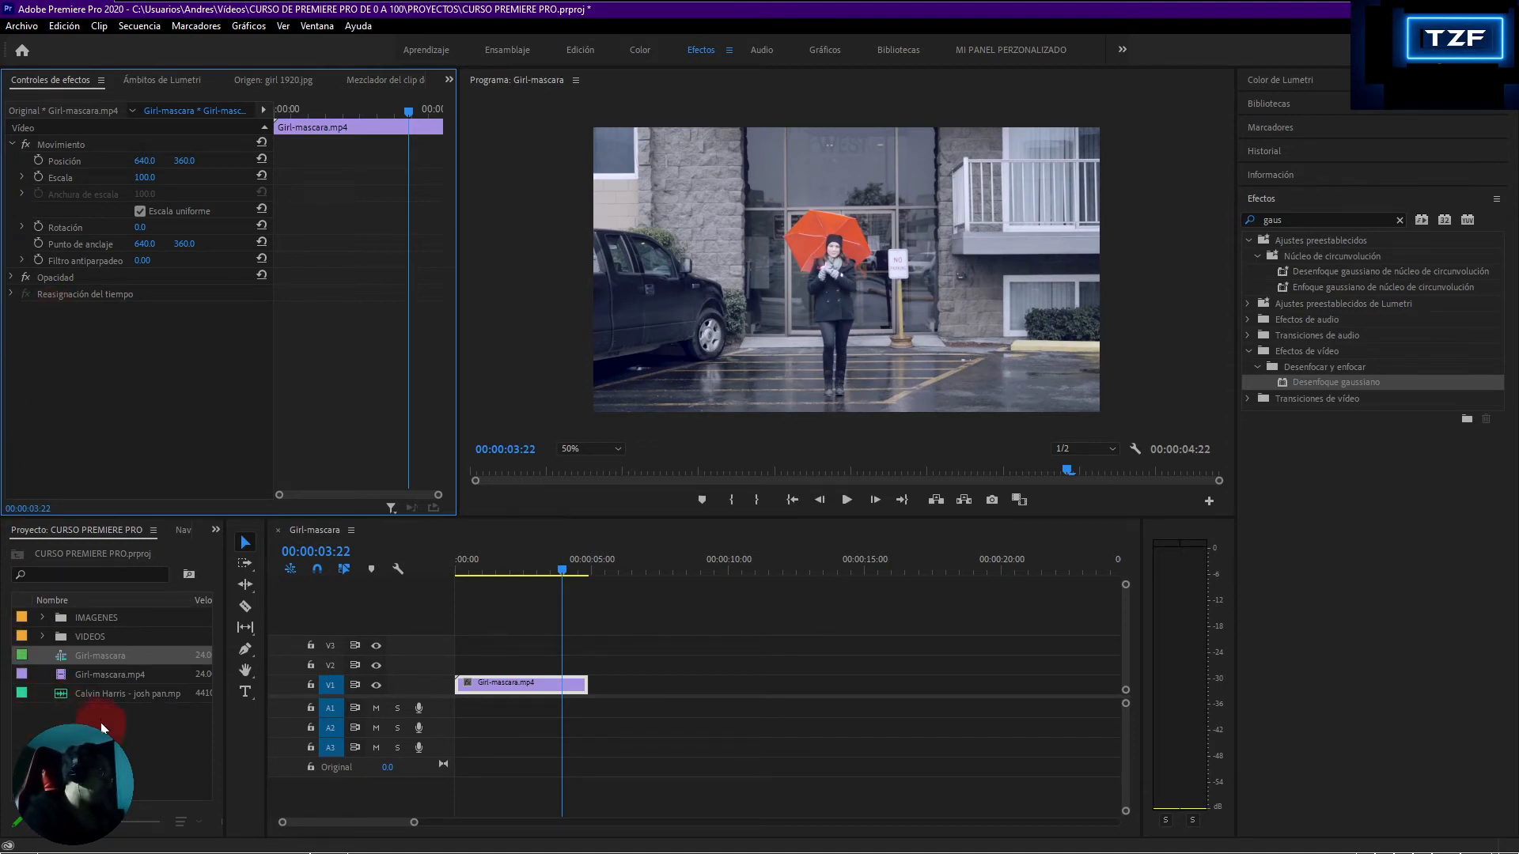
Place the full Girl-mascara.mp4 on V2 at the start of the sequence and delete the short clip on V1
left_click_drag(103, 675, 484, 678)
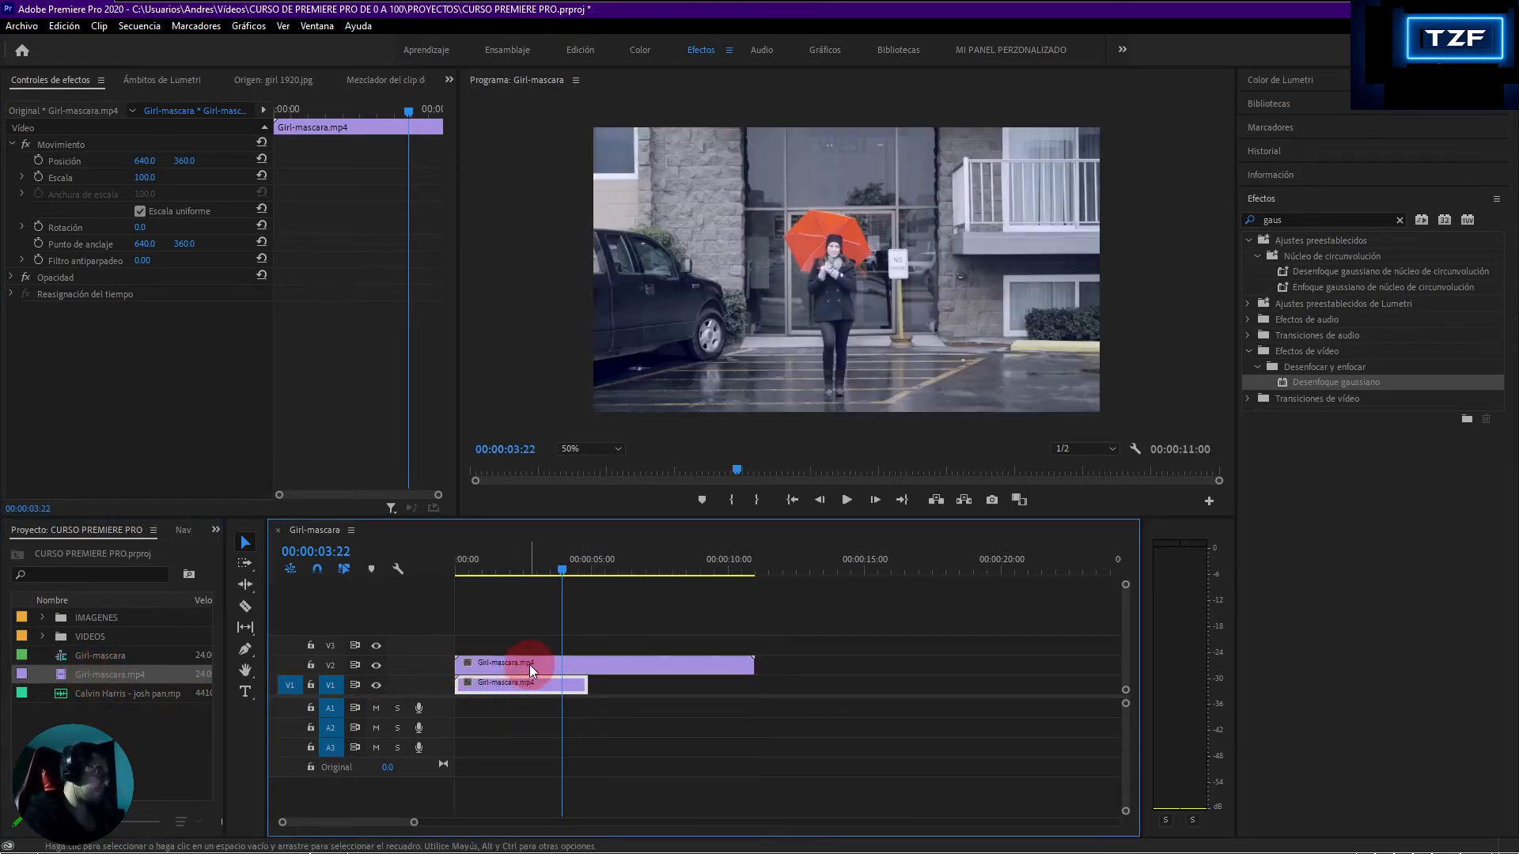
left_click(529, 665)
left_click(528, 682)
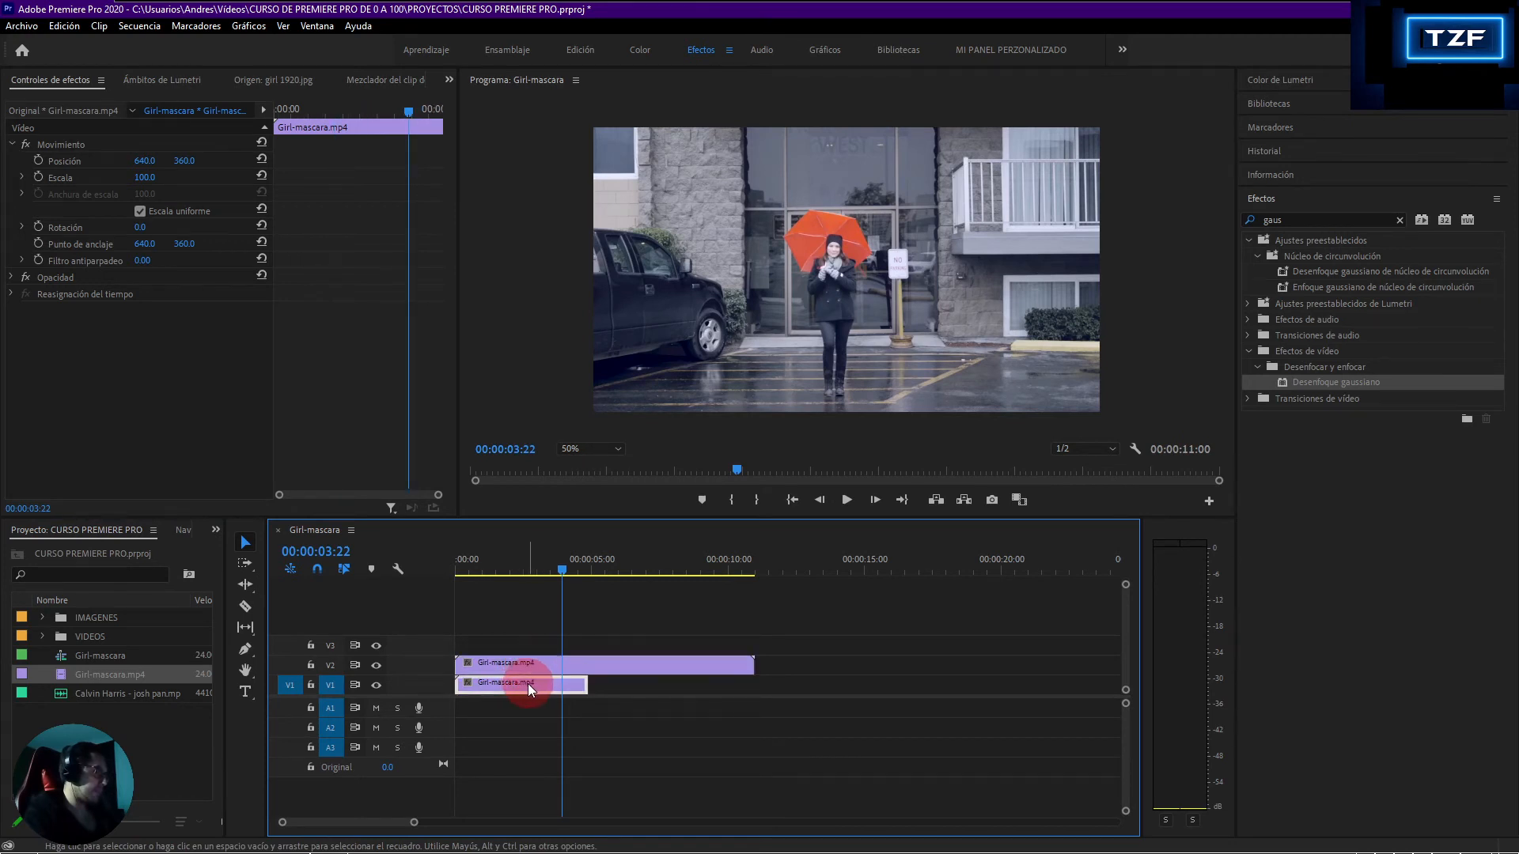
key("Delete")
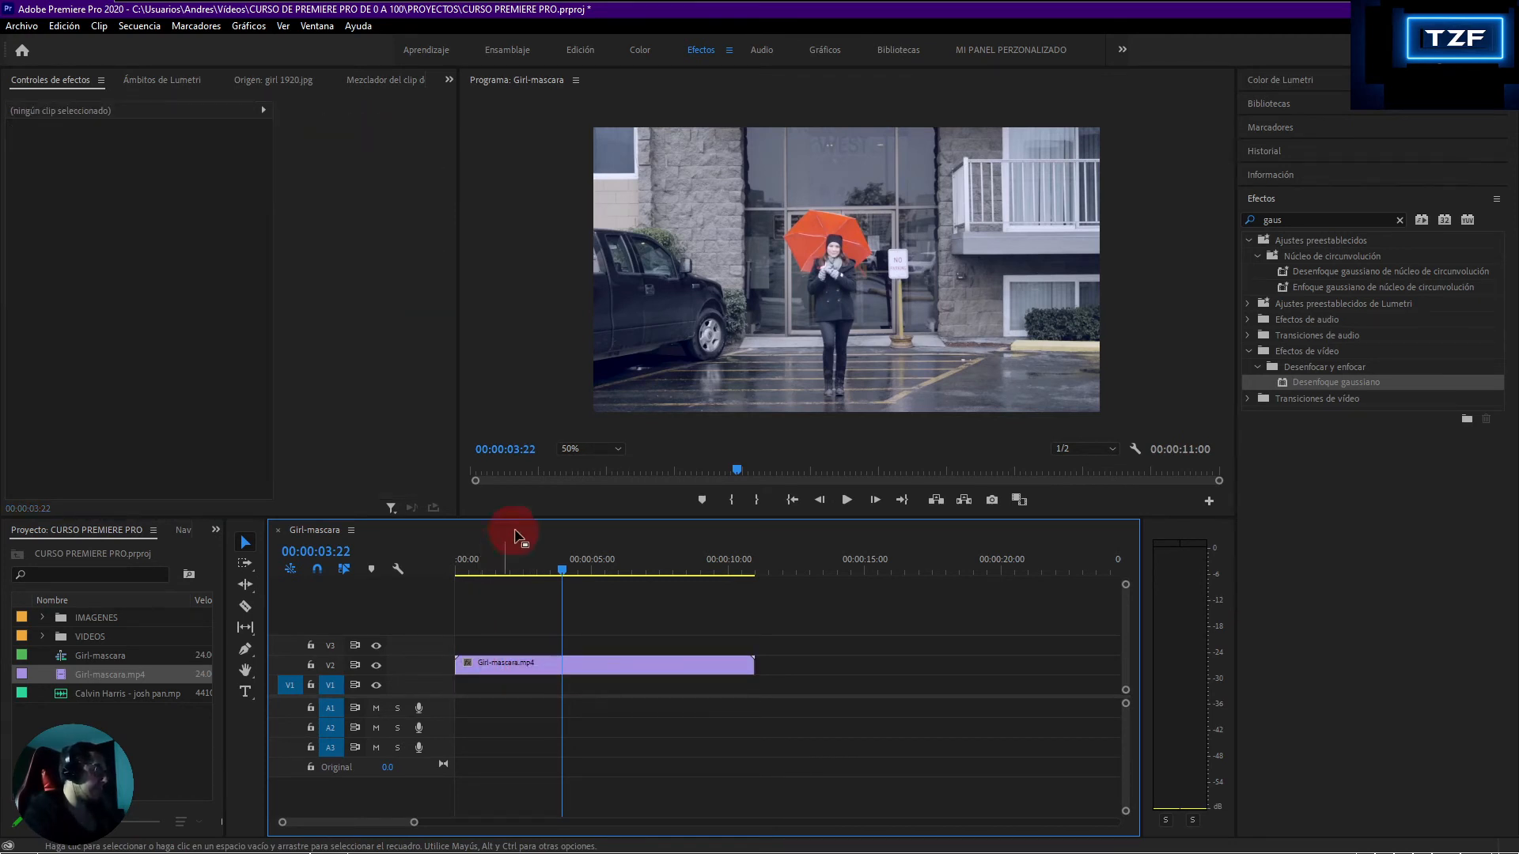
At 00:00:00:00, apply Desenfoque gaussiano to the V2 clip with an ellipse mask shrunk and positioned around the woman's head
left_click_drag(562, 567, 440, 582)
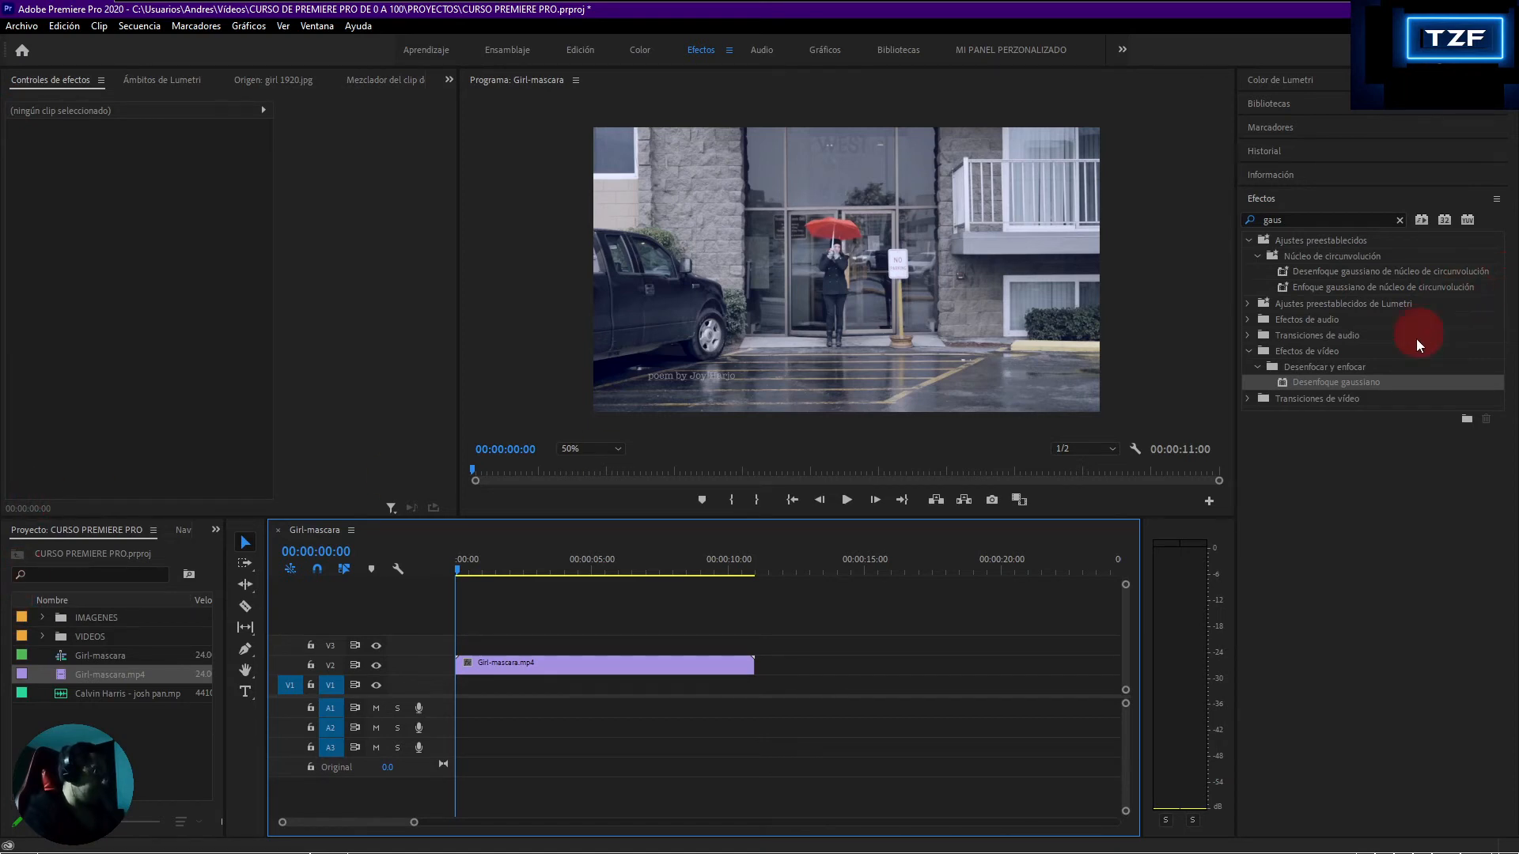
left_click_drag(1328, 382, 506, 670)
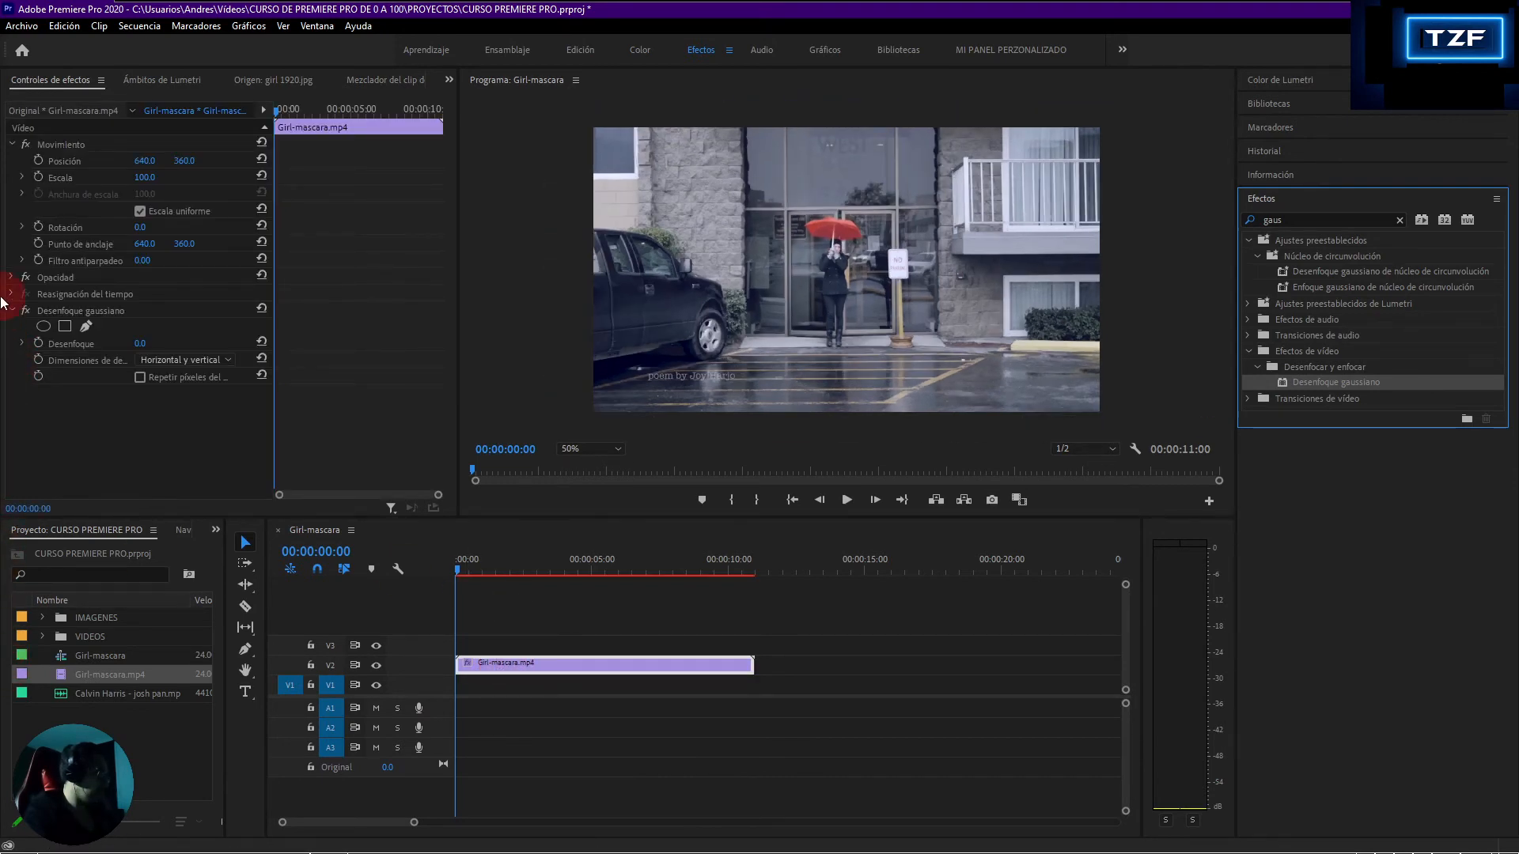
left_click(43, 326)
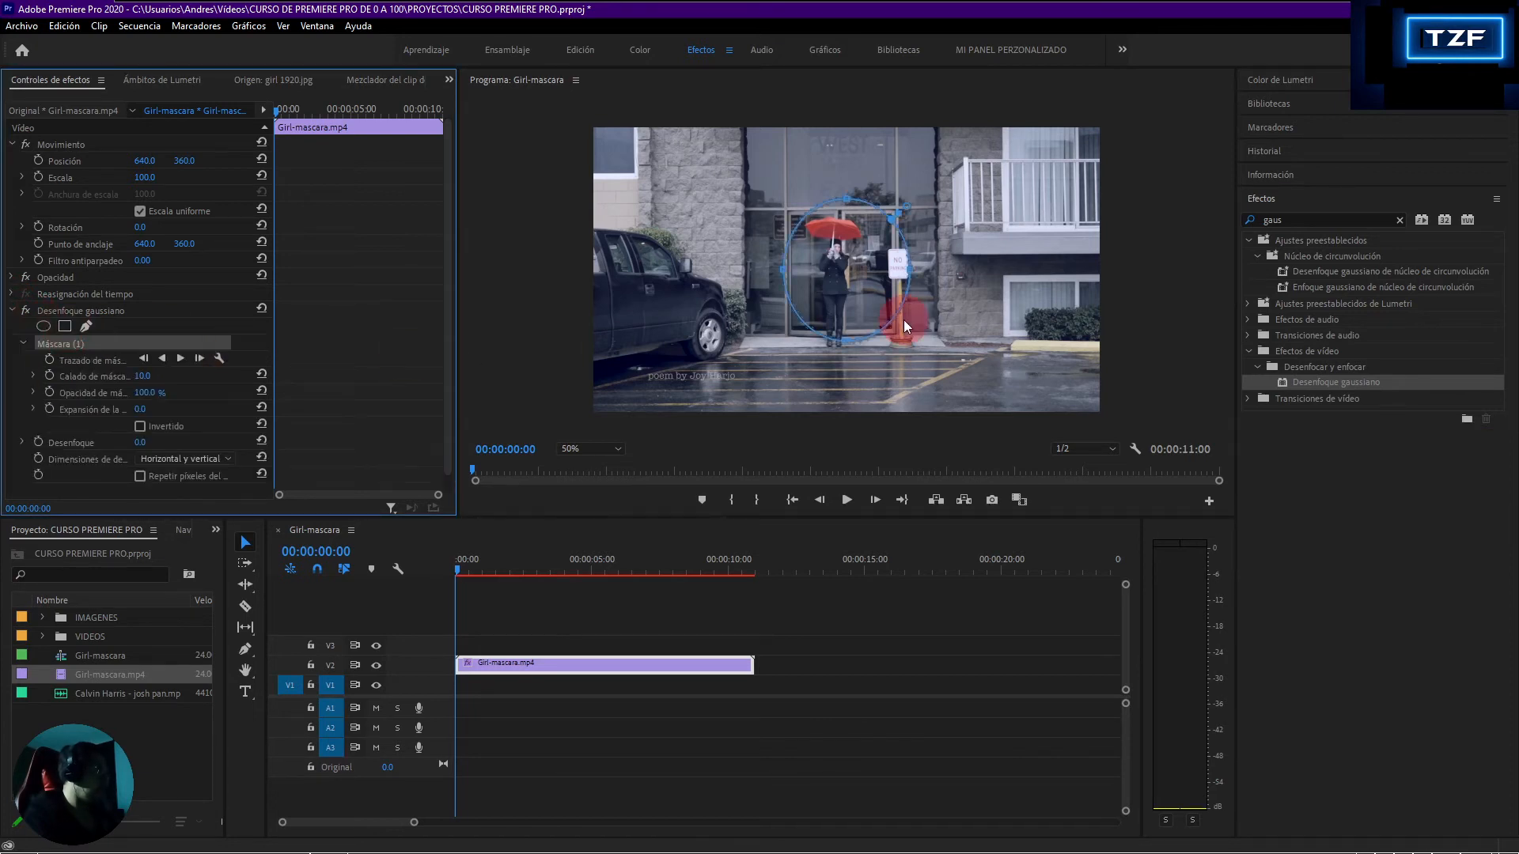
left_click_drag(806, 241, 802, 281)
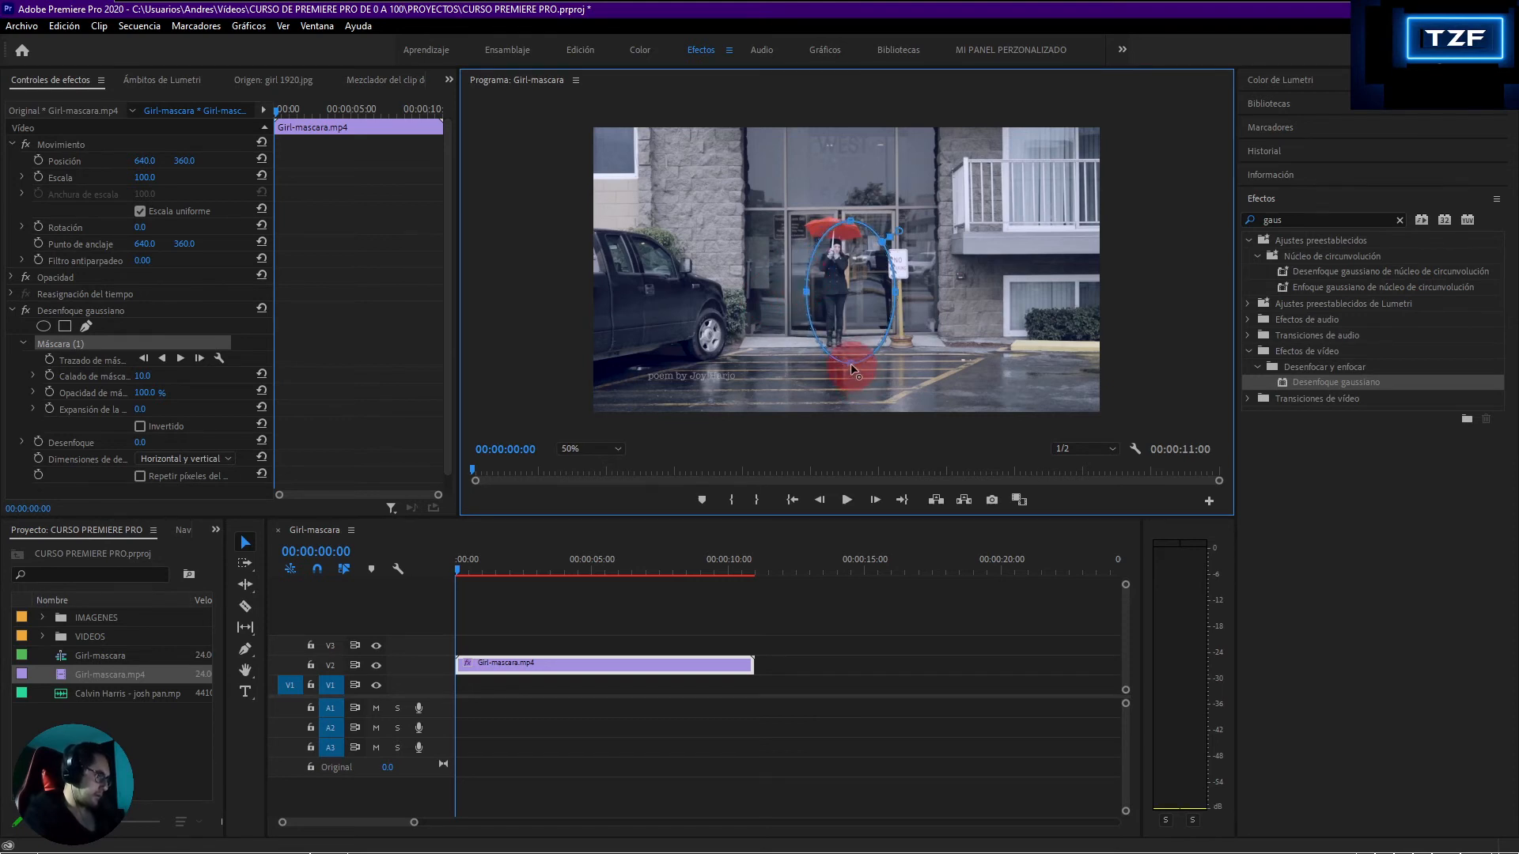
left_click_drag(849, 363, 835, 273)
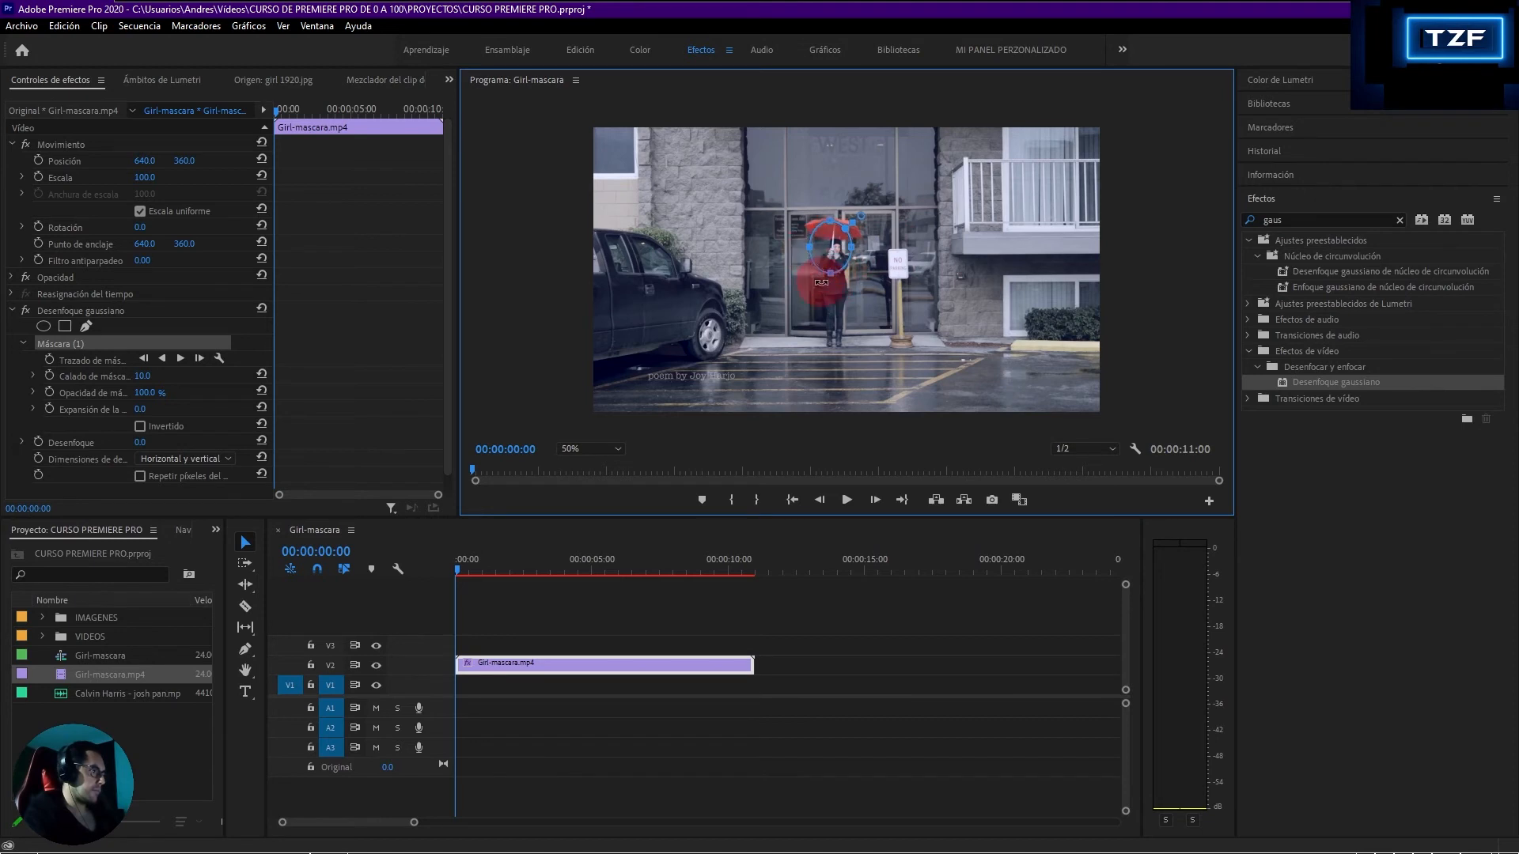
left_click(837, 224)
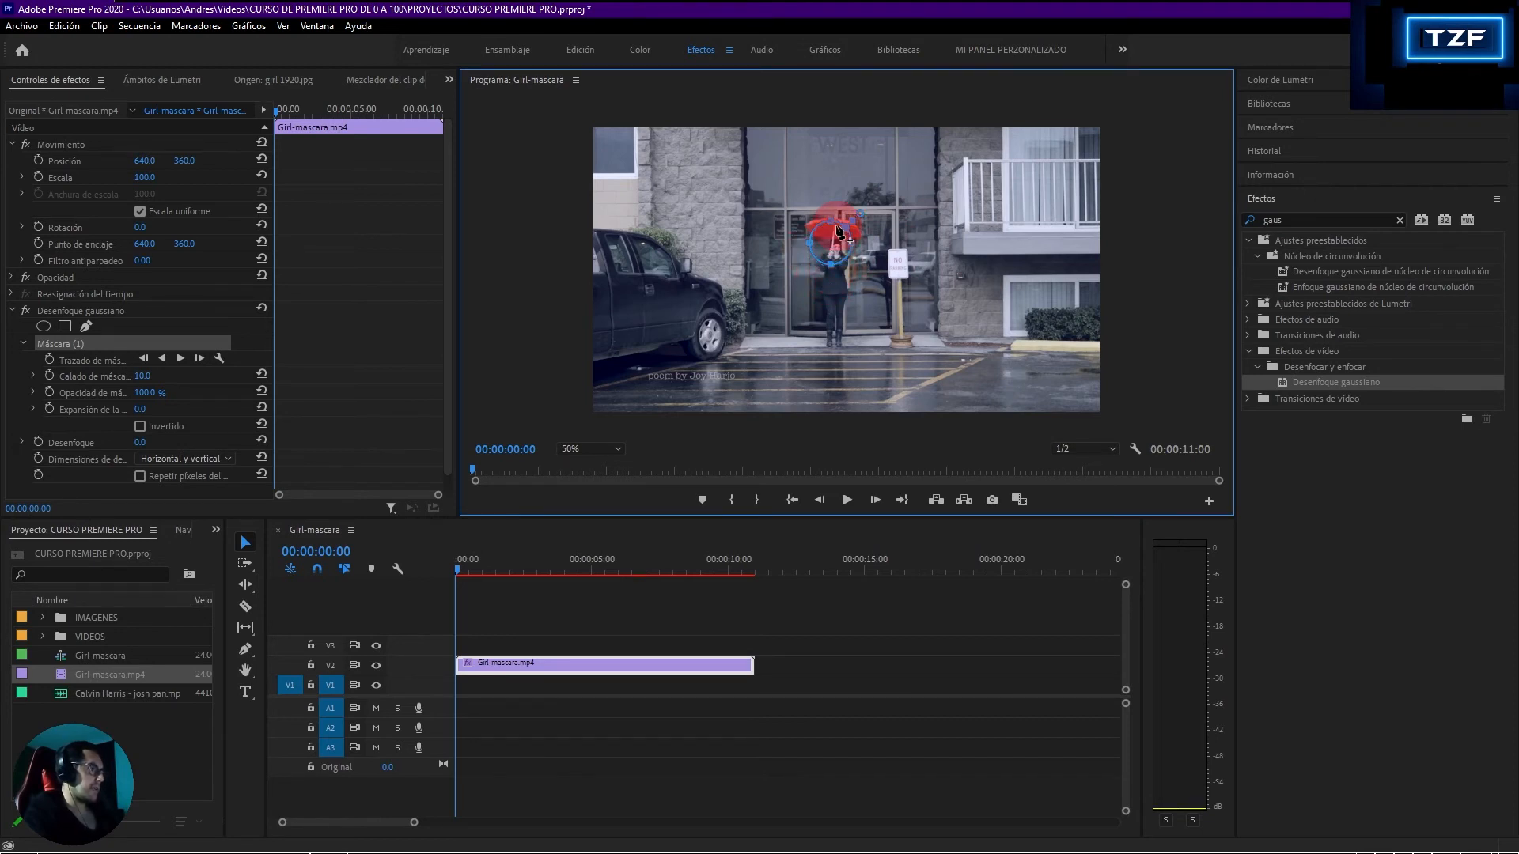
left_click(836, 225)
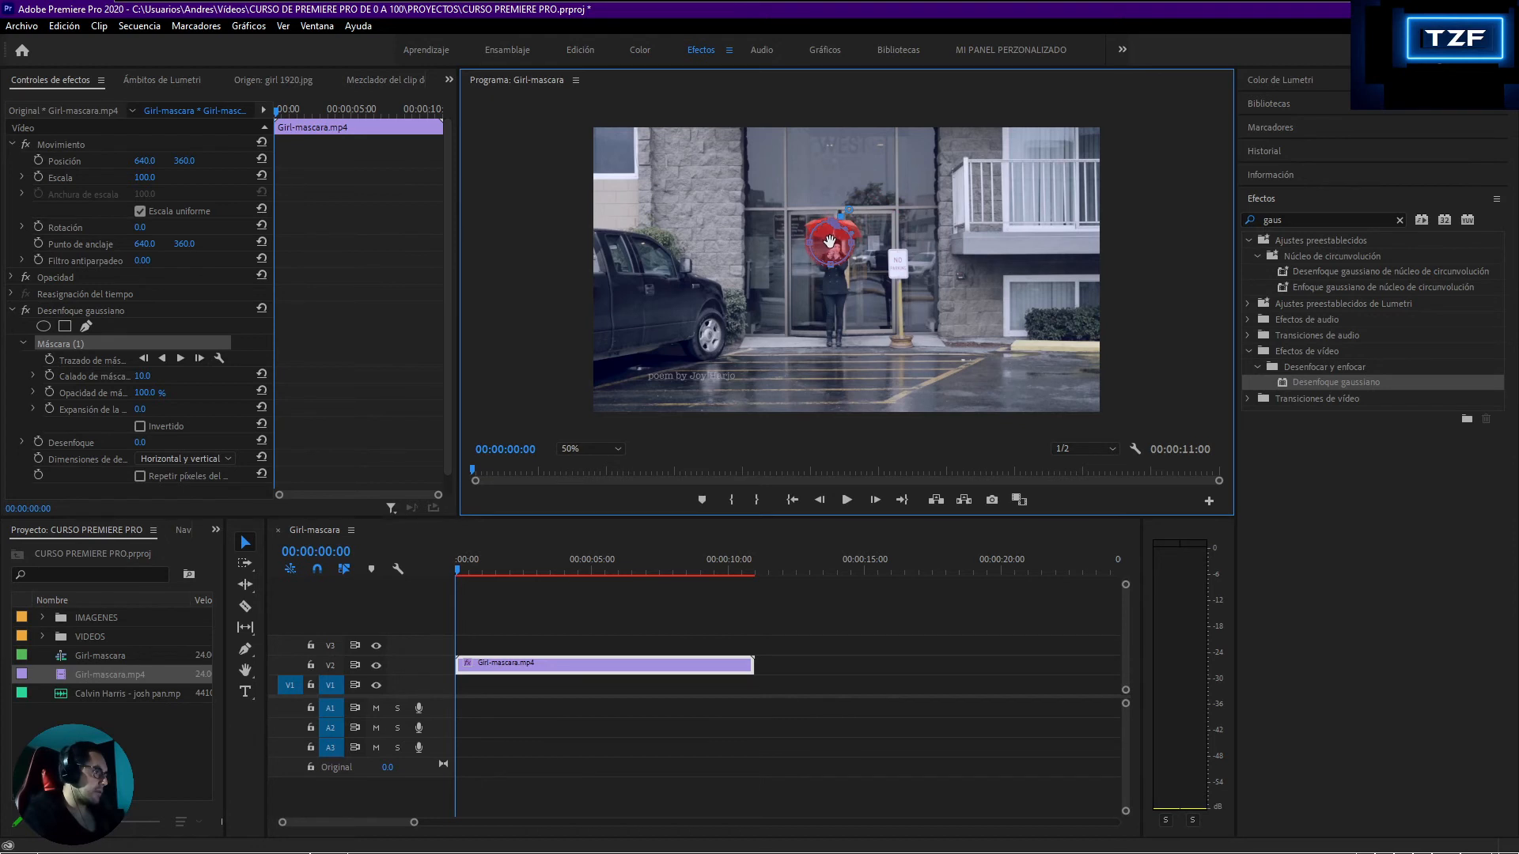
mouse_move(829, 241)
left_mouse_down()
mouse_move(846, 251)
mouse_move(836, 259)
left_mouse_up()
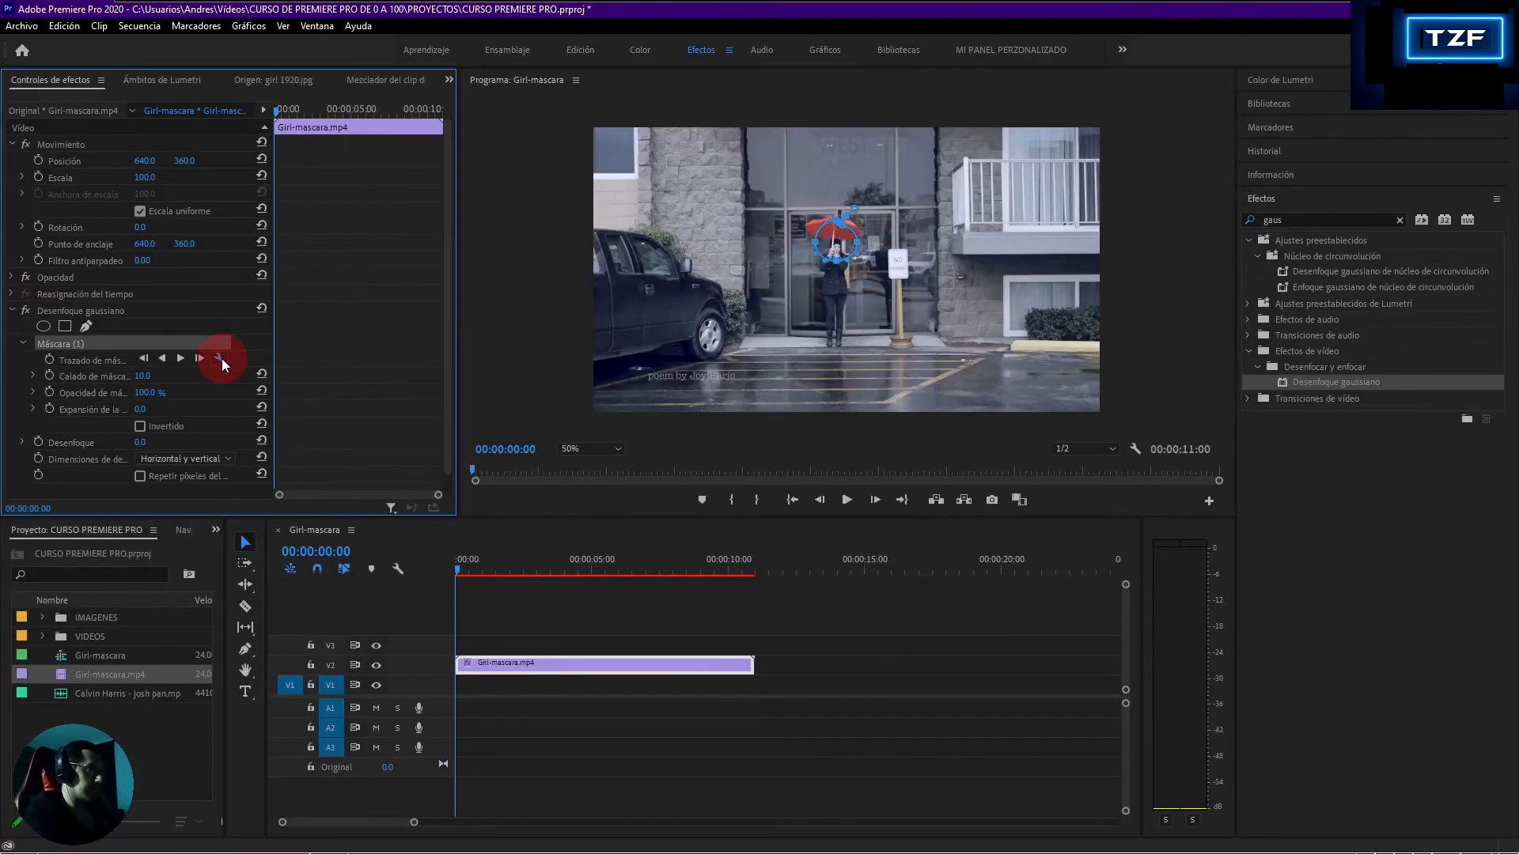
Review the mask tracking methods, keep Posición, escala y rotación, and track the keyframed mask path forward through the clip
left_click(220, 358)
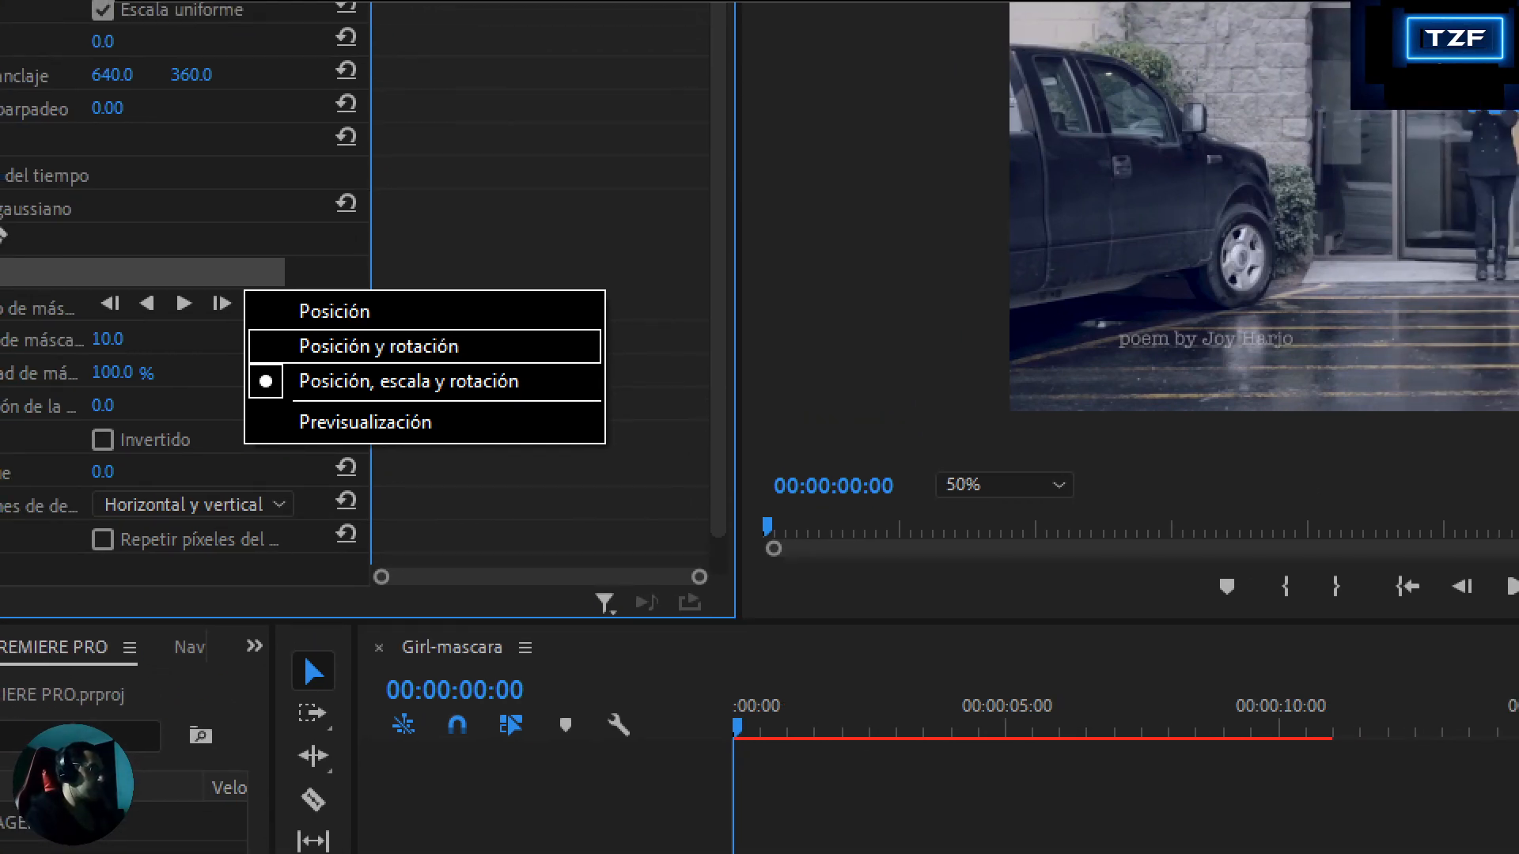
left_click(162, 427)
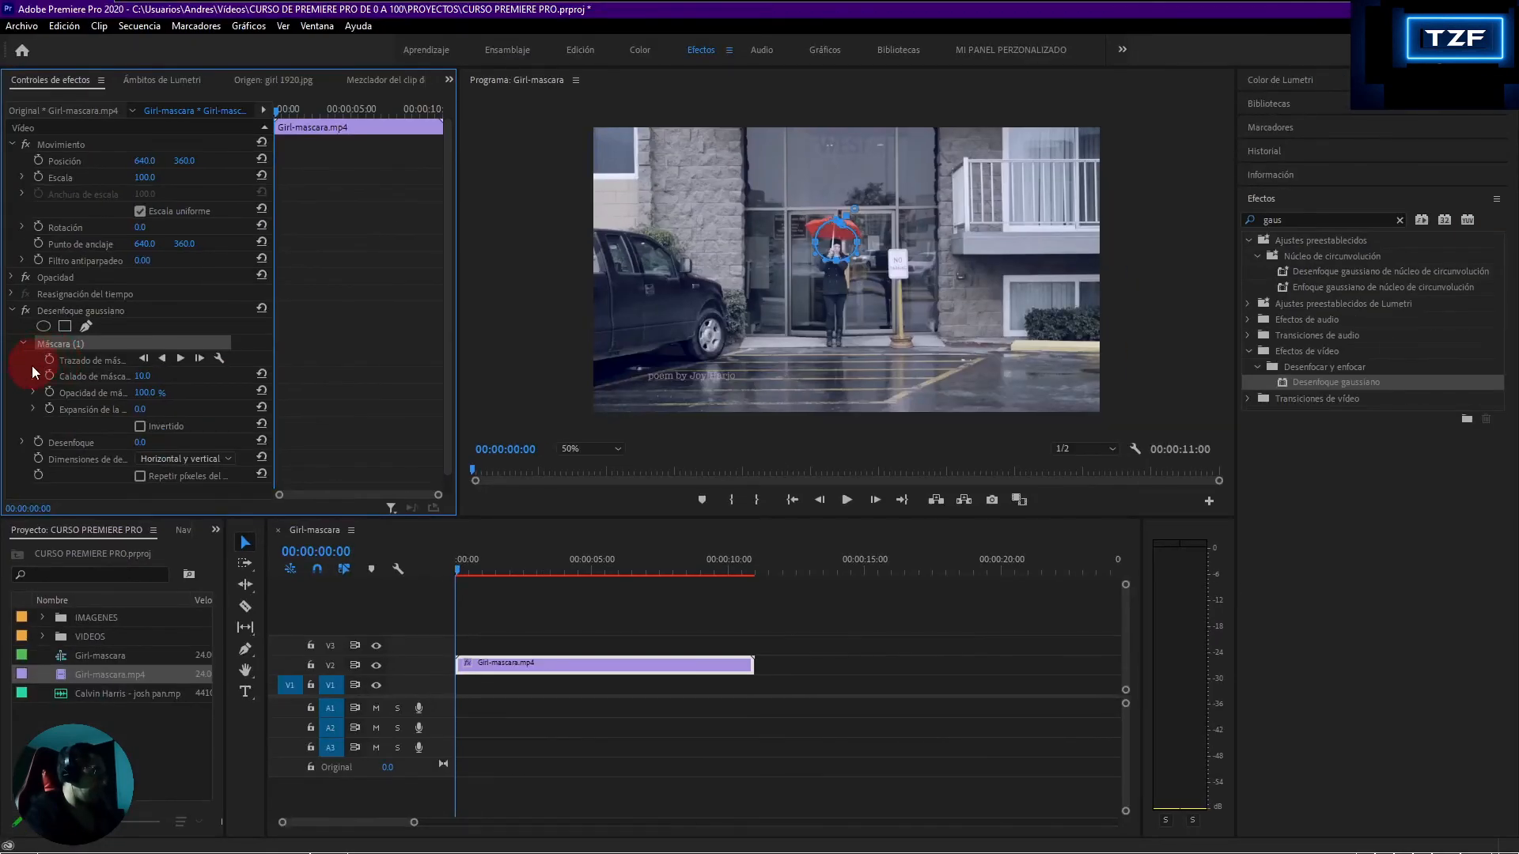
left_click(50, 360)
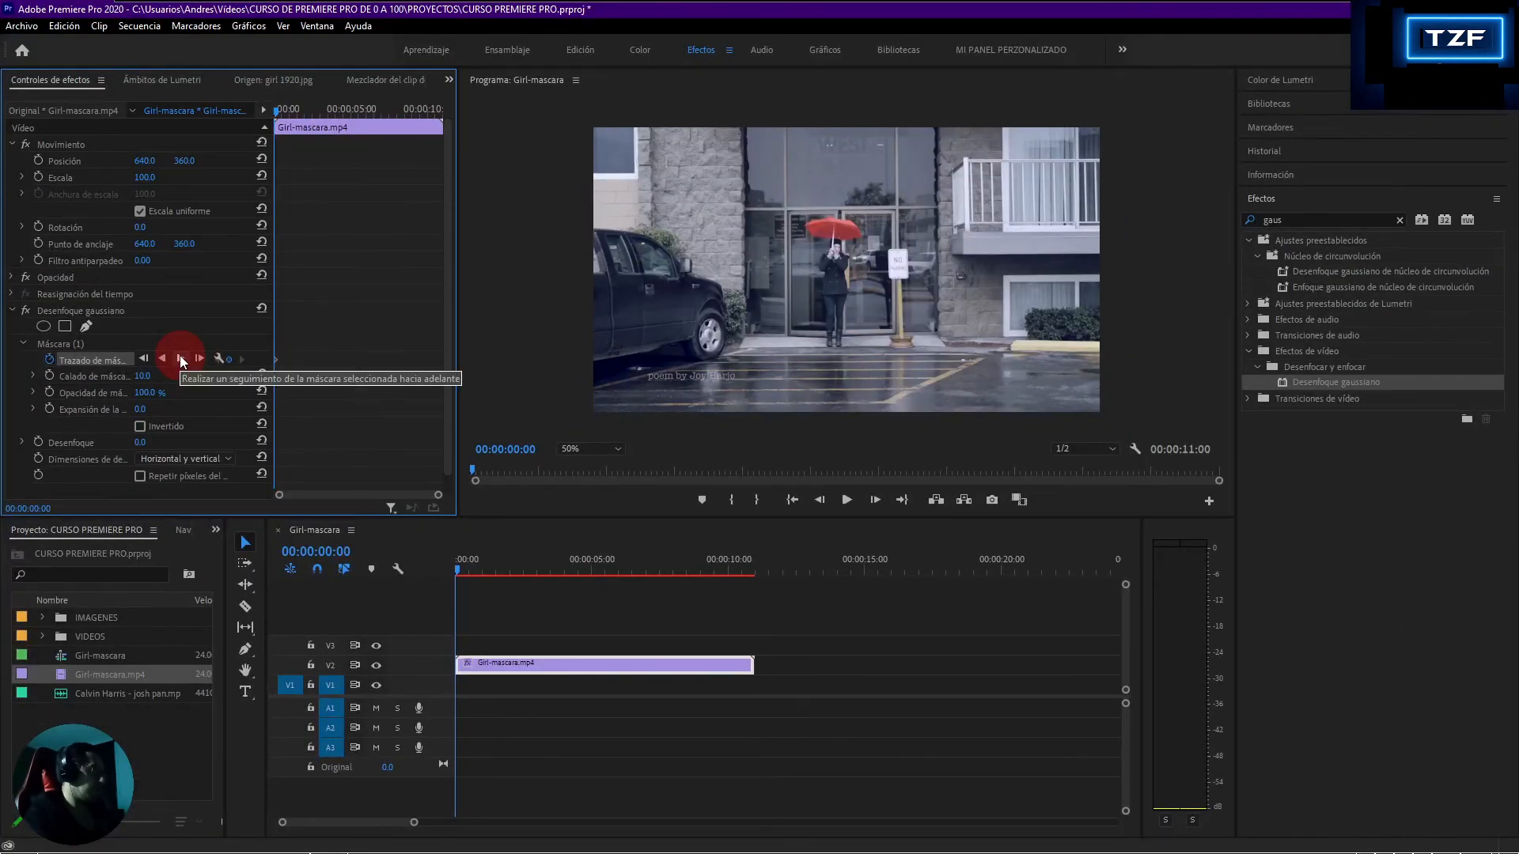
left_click(180, 358)
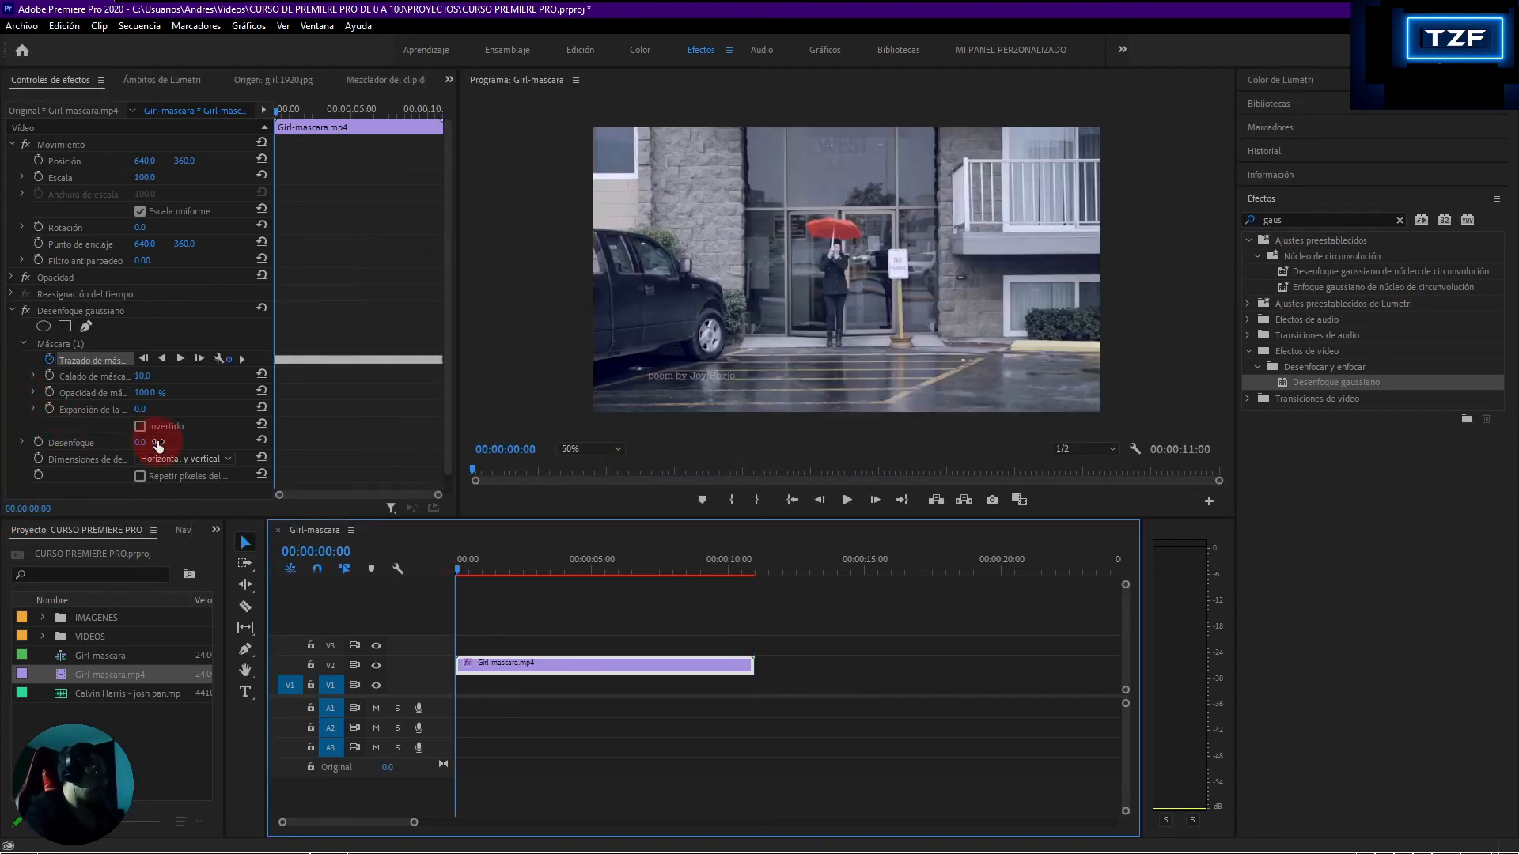
Set the Gaussian blur's Desenfoque to 40 and play the clip from the start to 00:00:07:14
left_click_drag(144, 444, 148, 445)
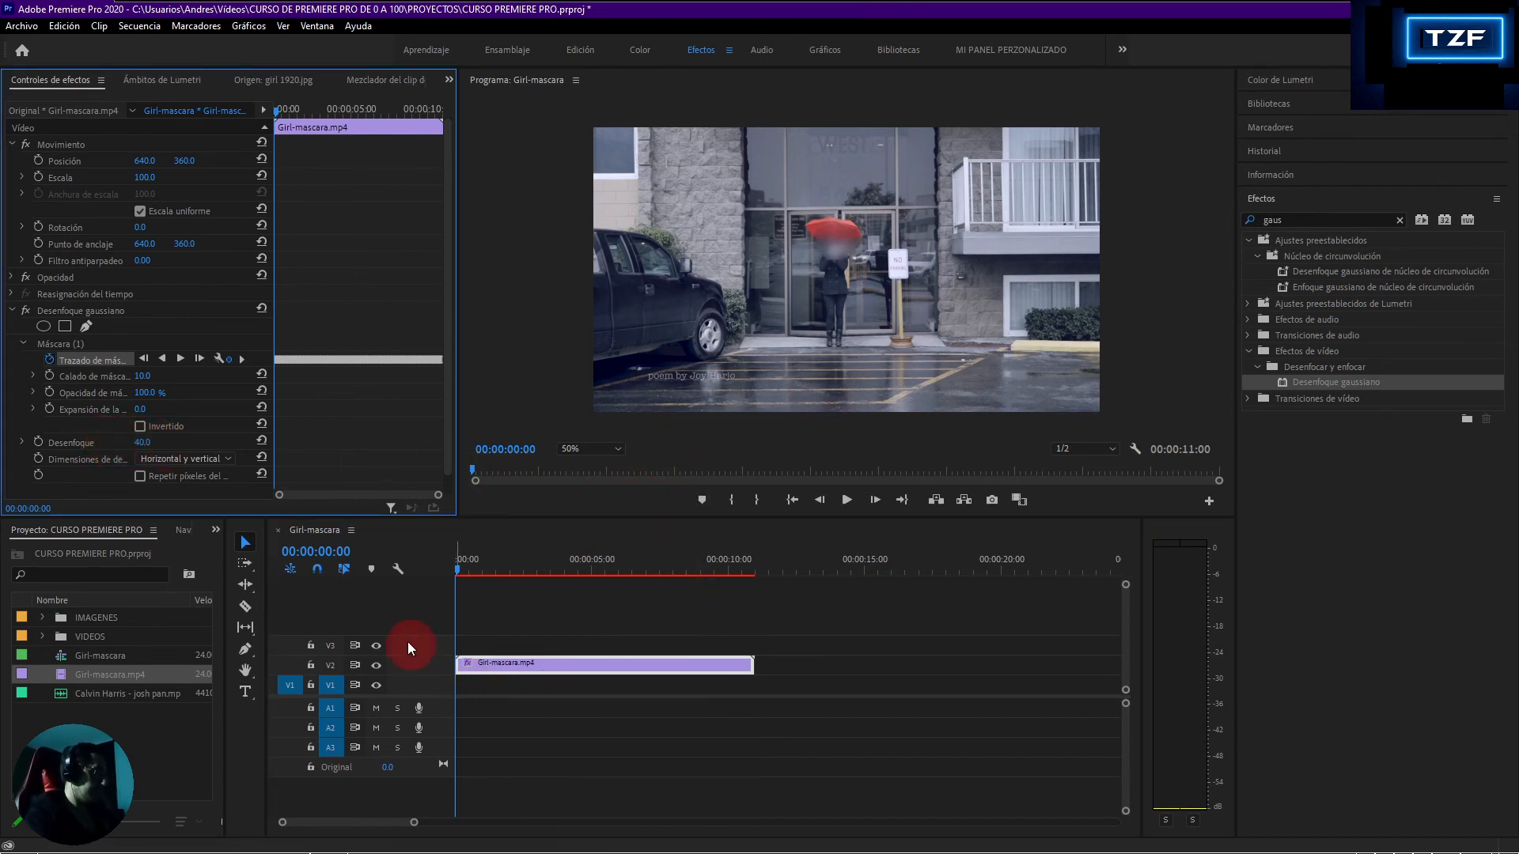
left_click(457, 566)
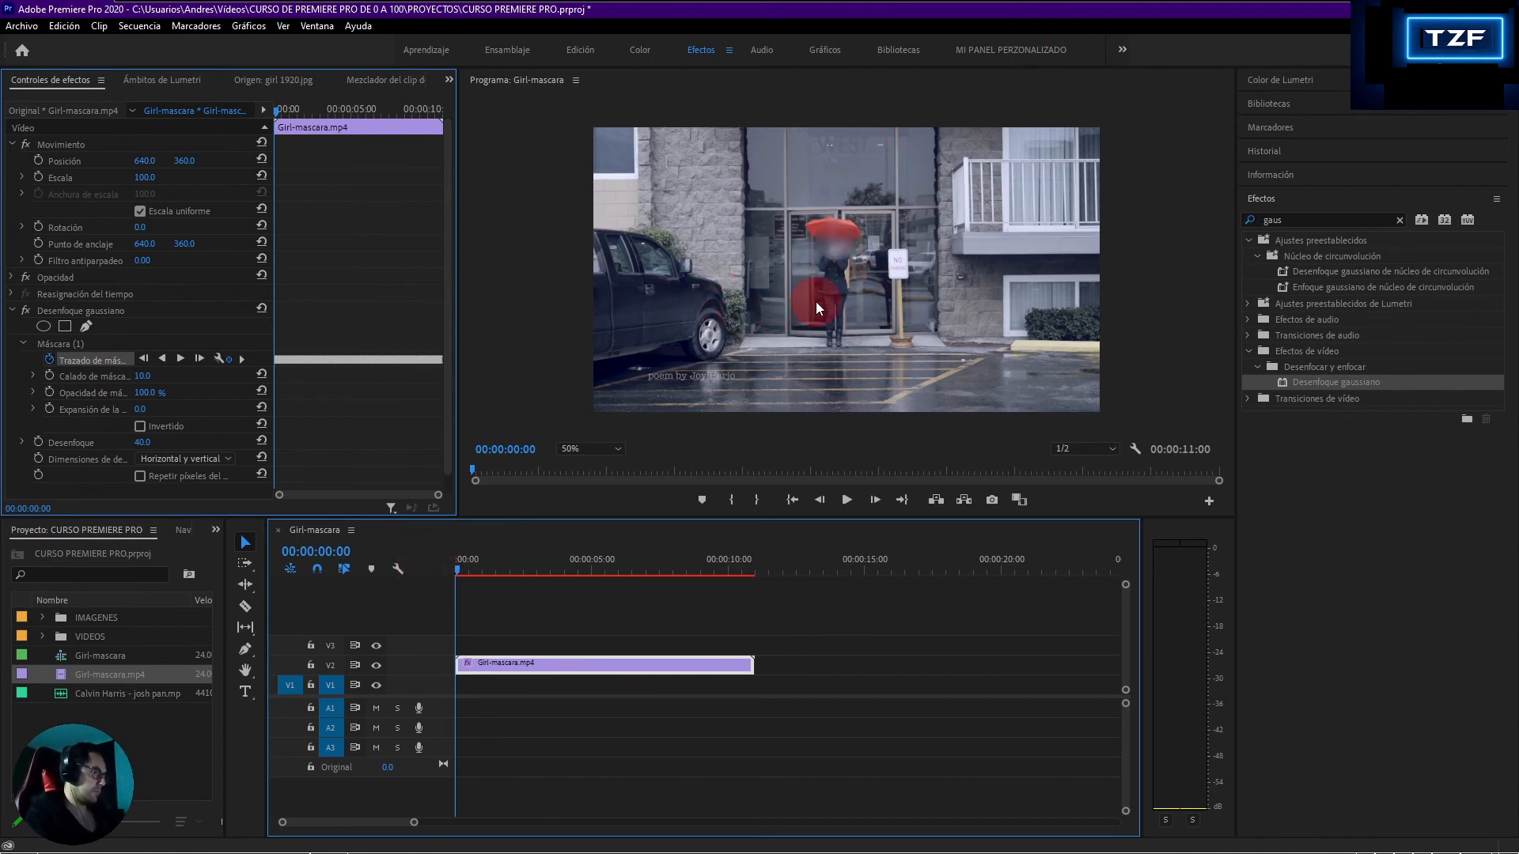
key("space")
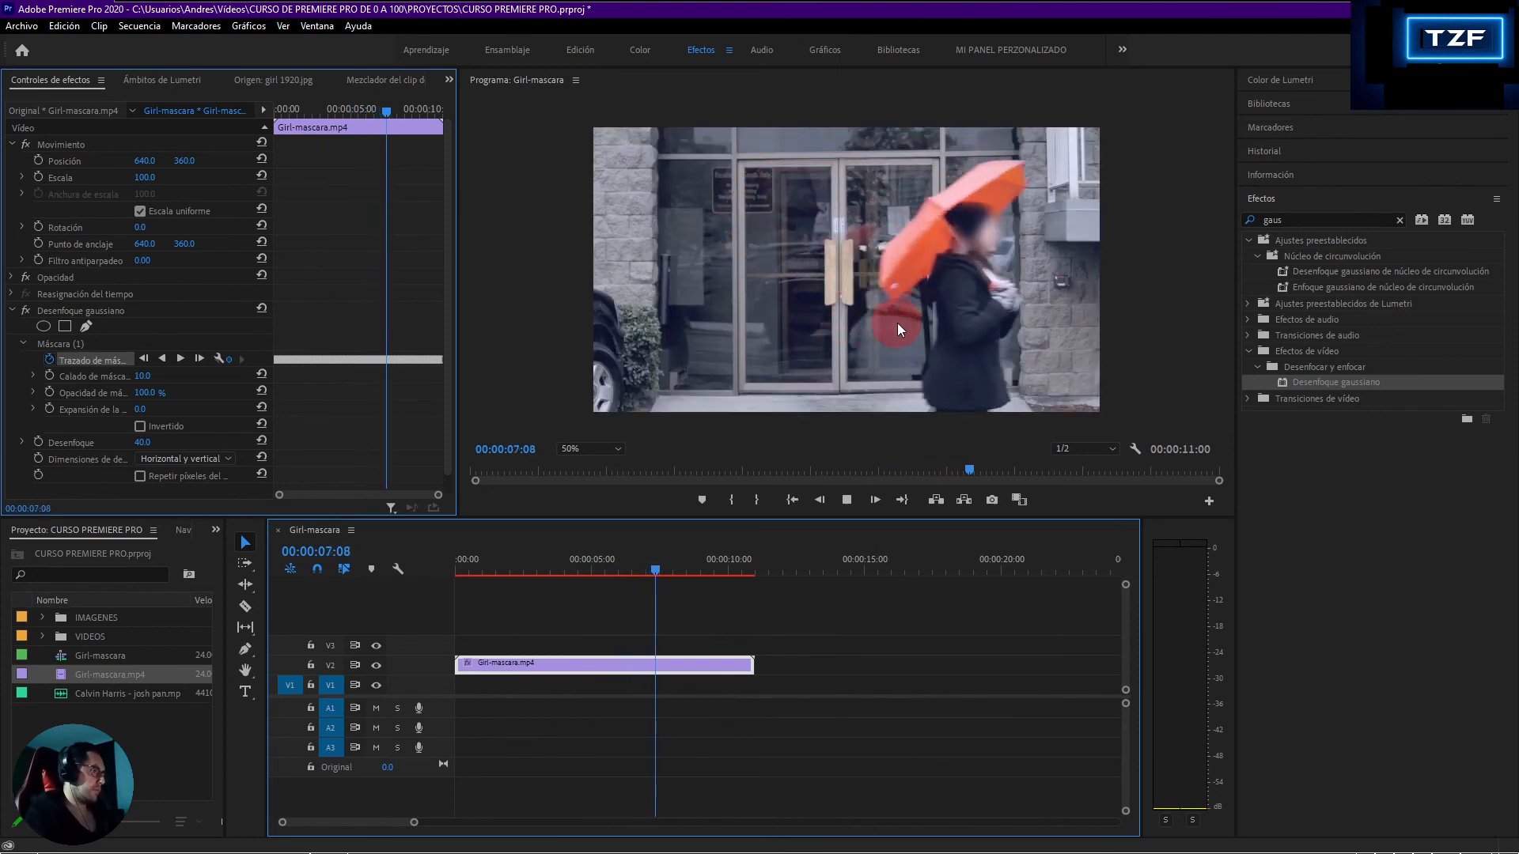
key("space")
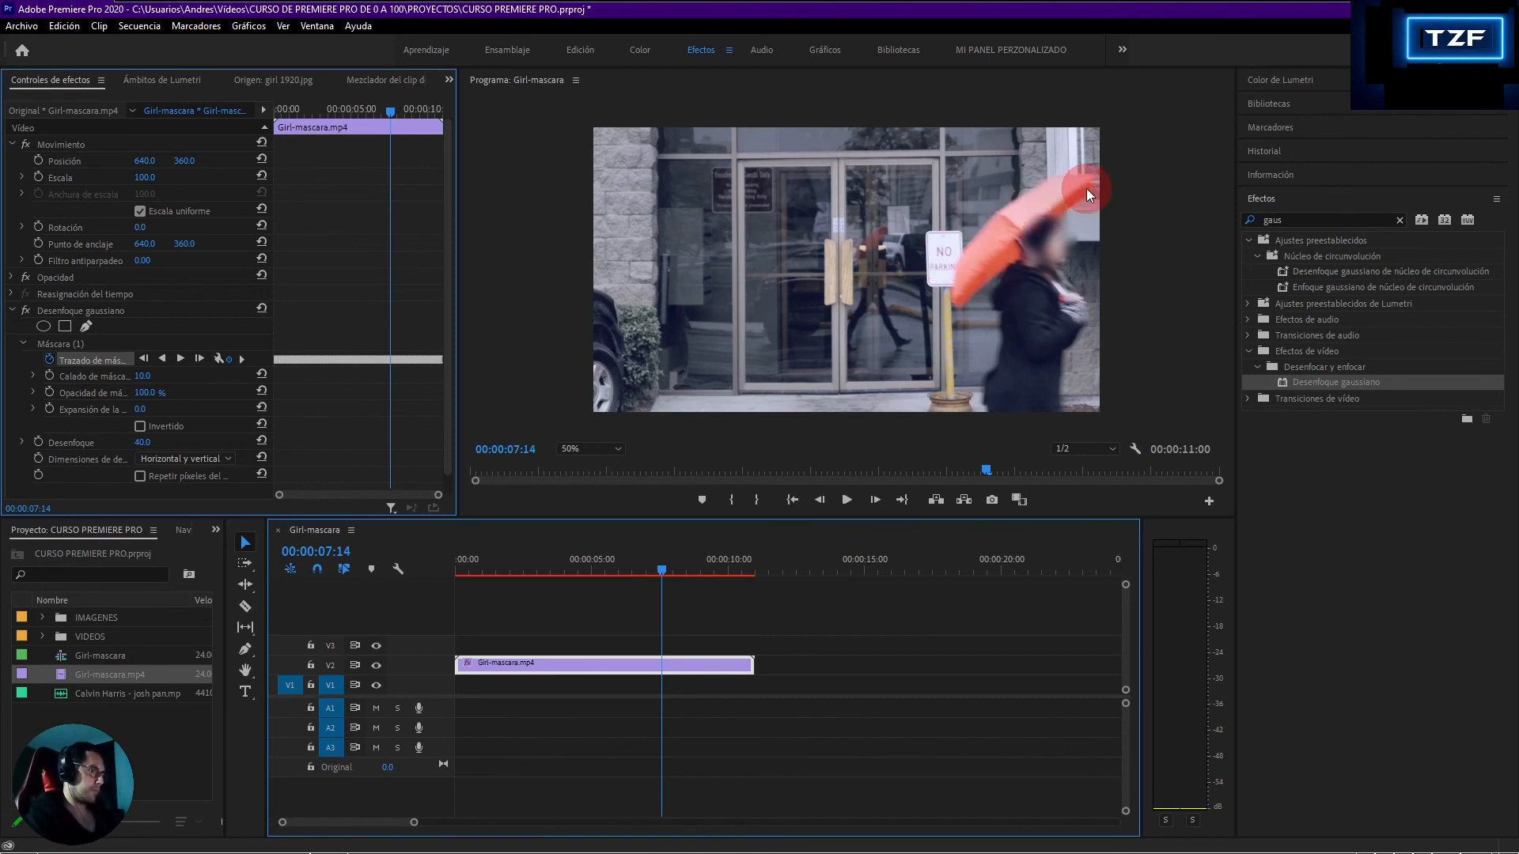
Step back five frames at a time to 00:00:06:03 to examine how the blur follows the woman's face
key("shift+Left")
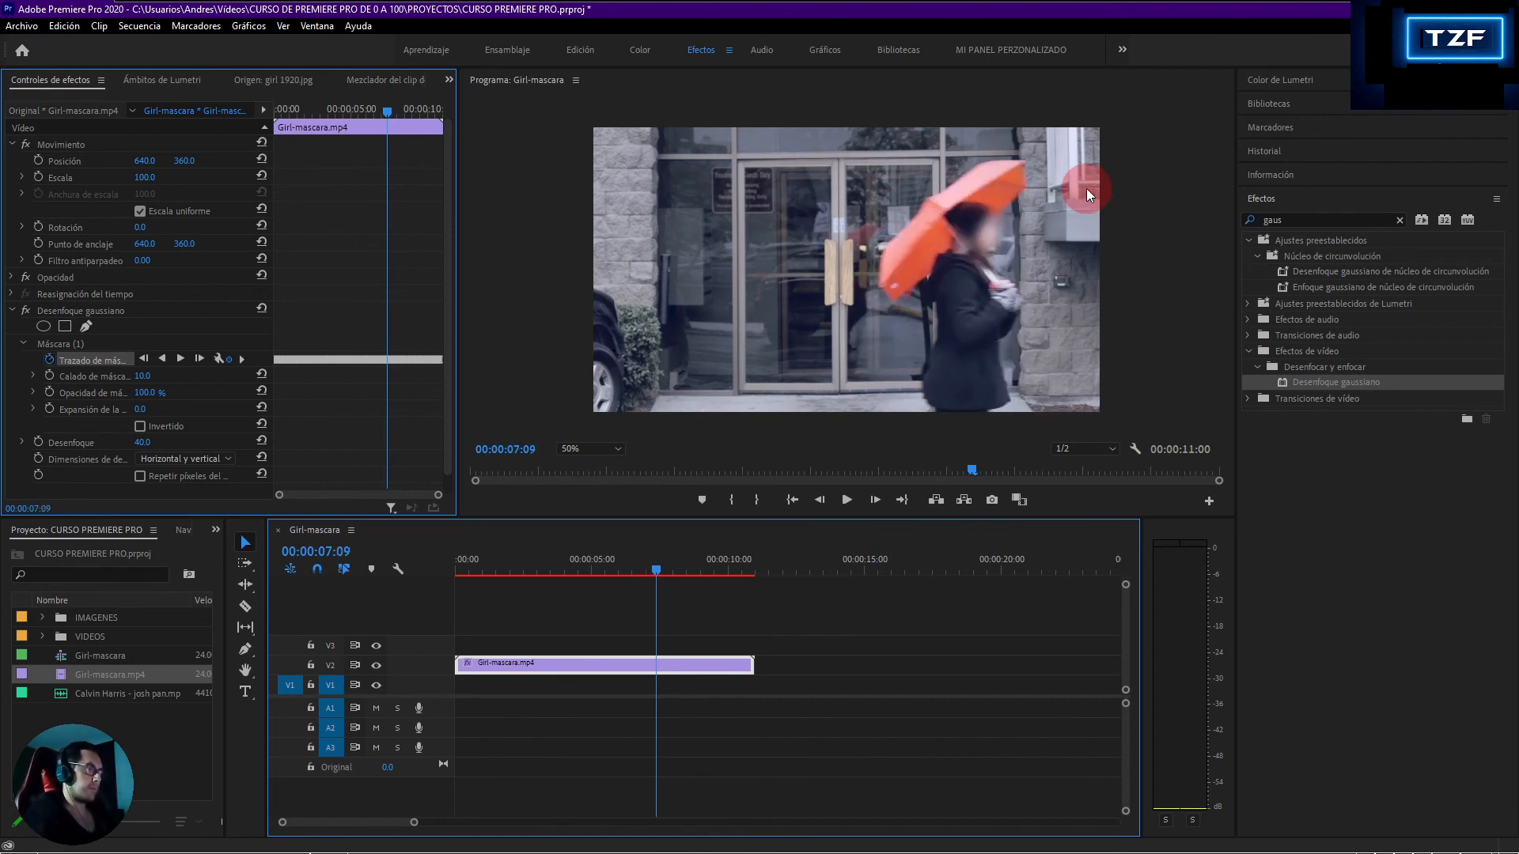
key("shift+Left")
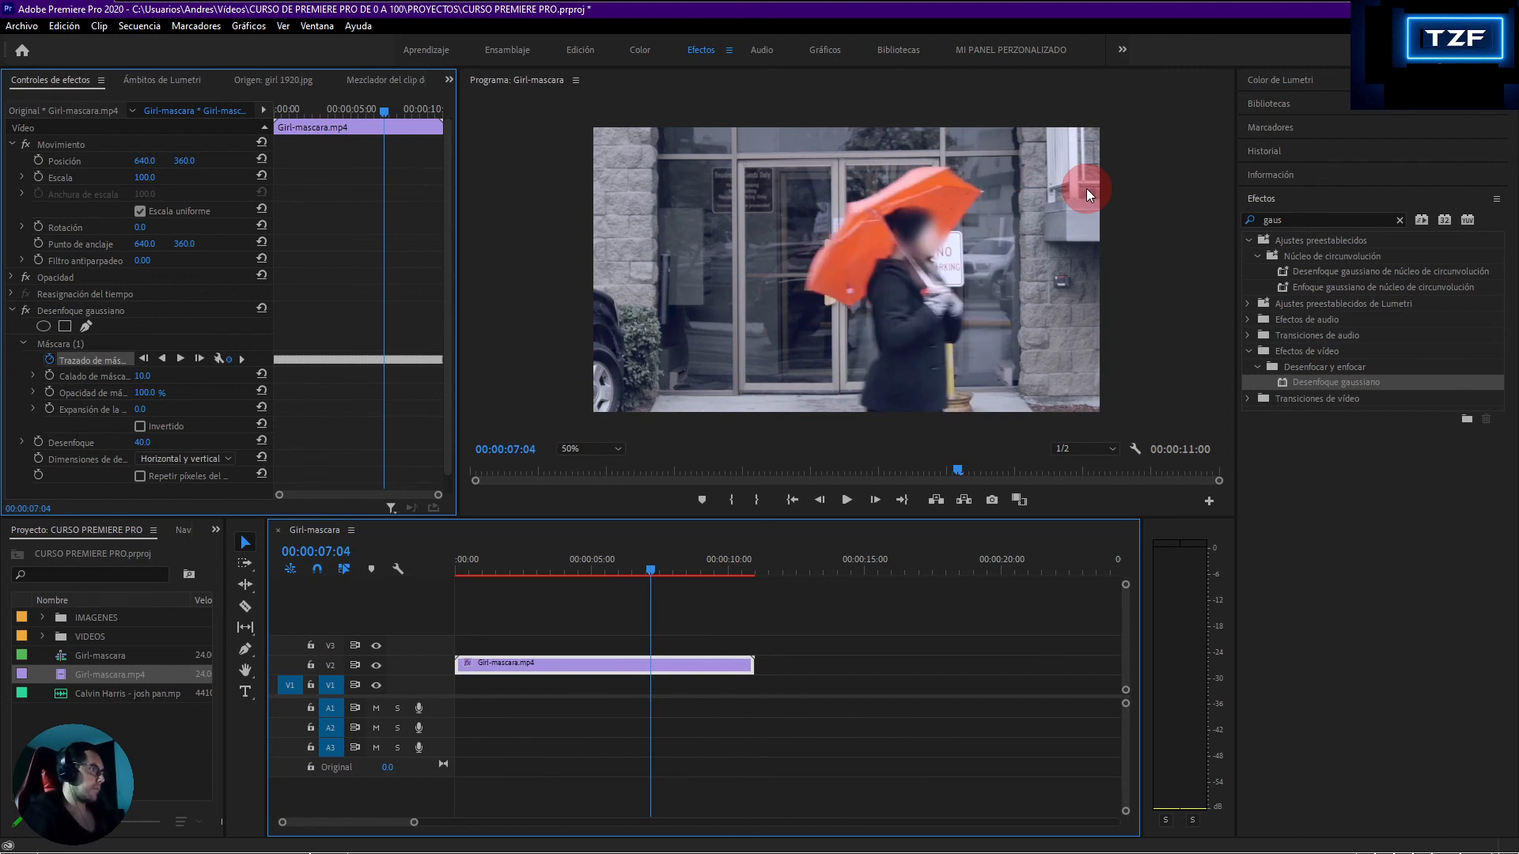
key("shift+Left")
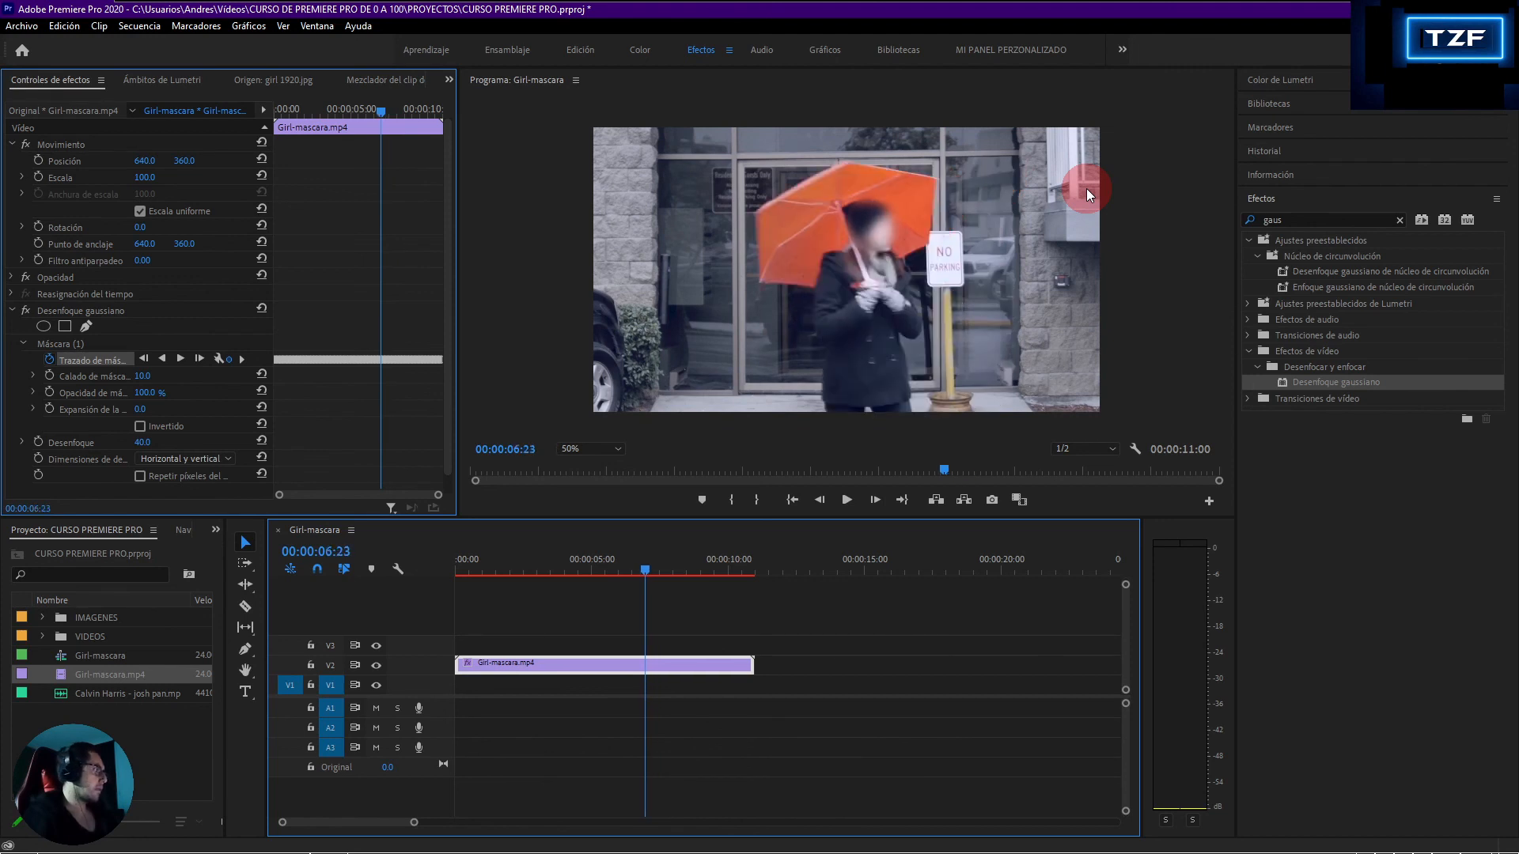
key("shift+Left")
key("shift+Left")
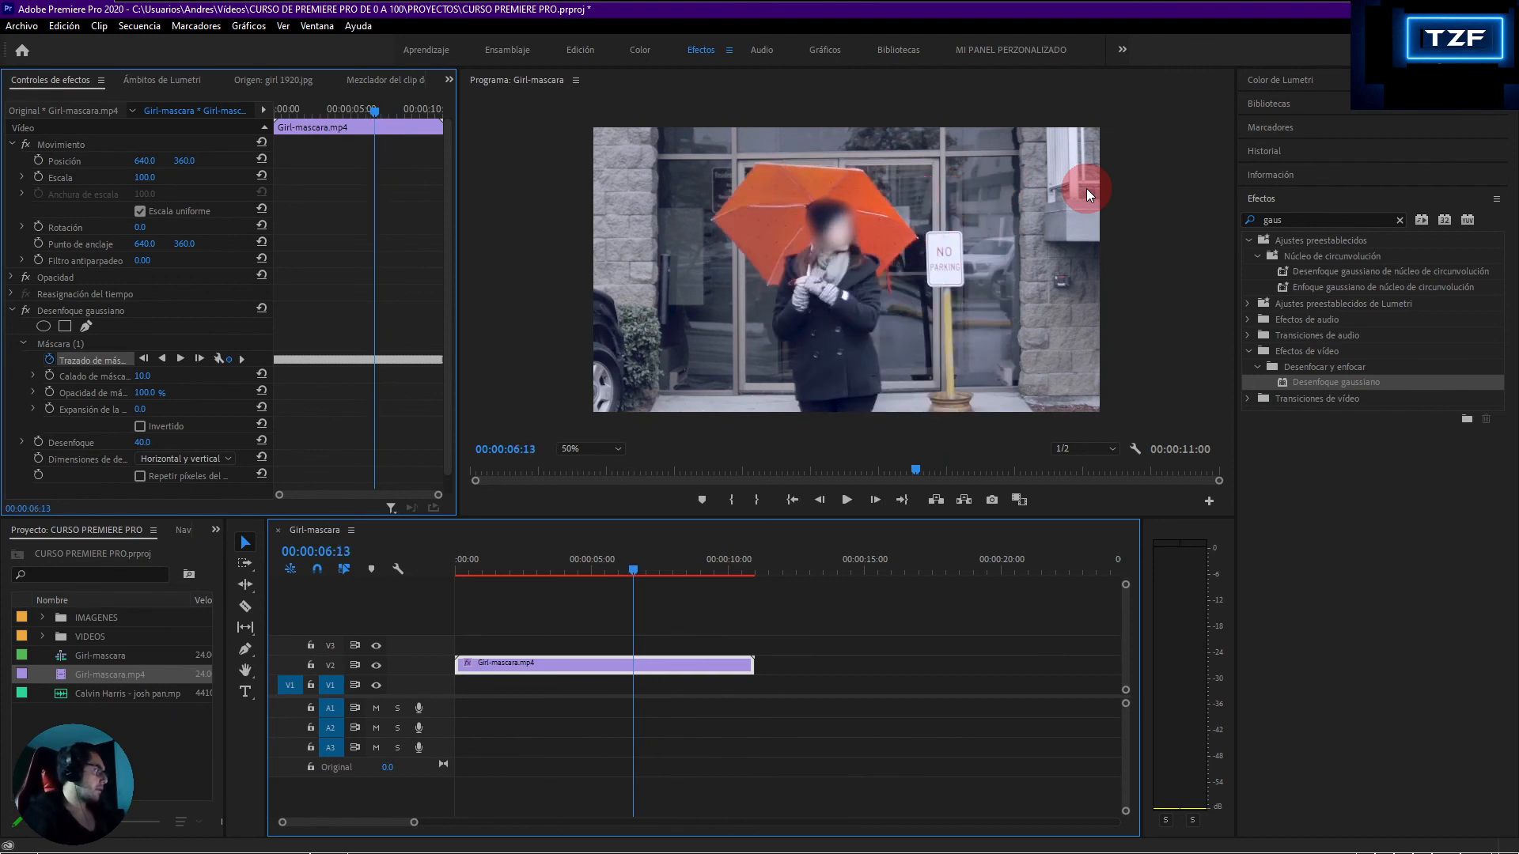
key("shift+Left")
key("shift+Left")
Shift the clip's picture in the program view to position 662, 378
left_click_drag(1086, 188, 818, 249)
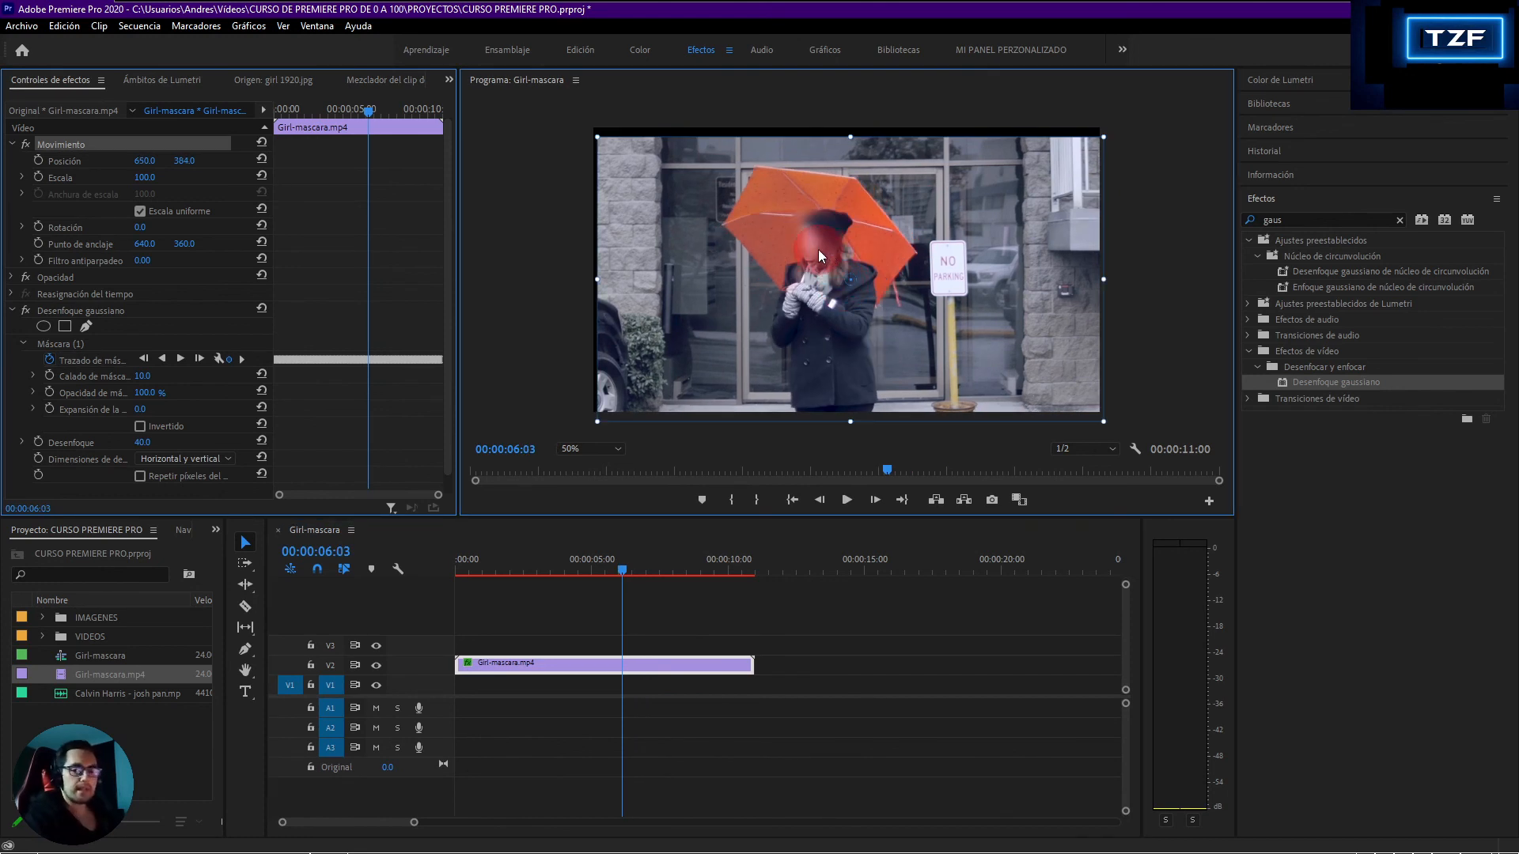
left_click_drag(818, 241, 823, 239)
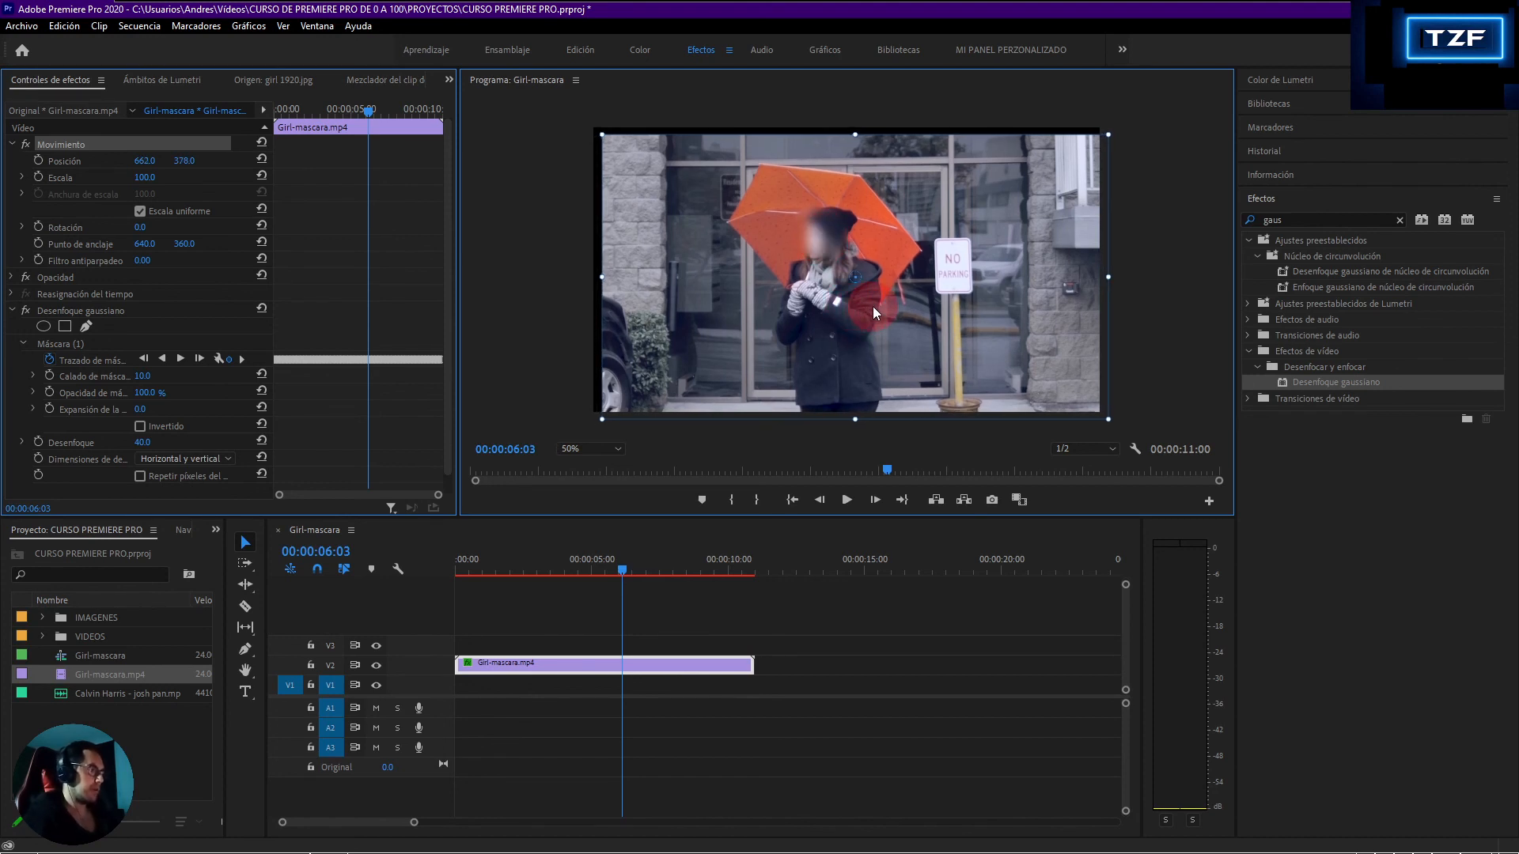
Play the clip in short stretches up to 00:00:08:04 to check the blur as the woman leaves the frame
key("space")
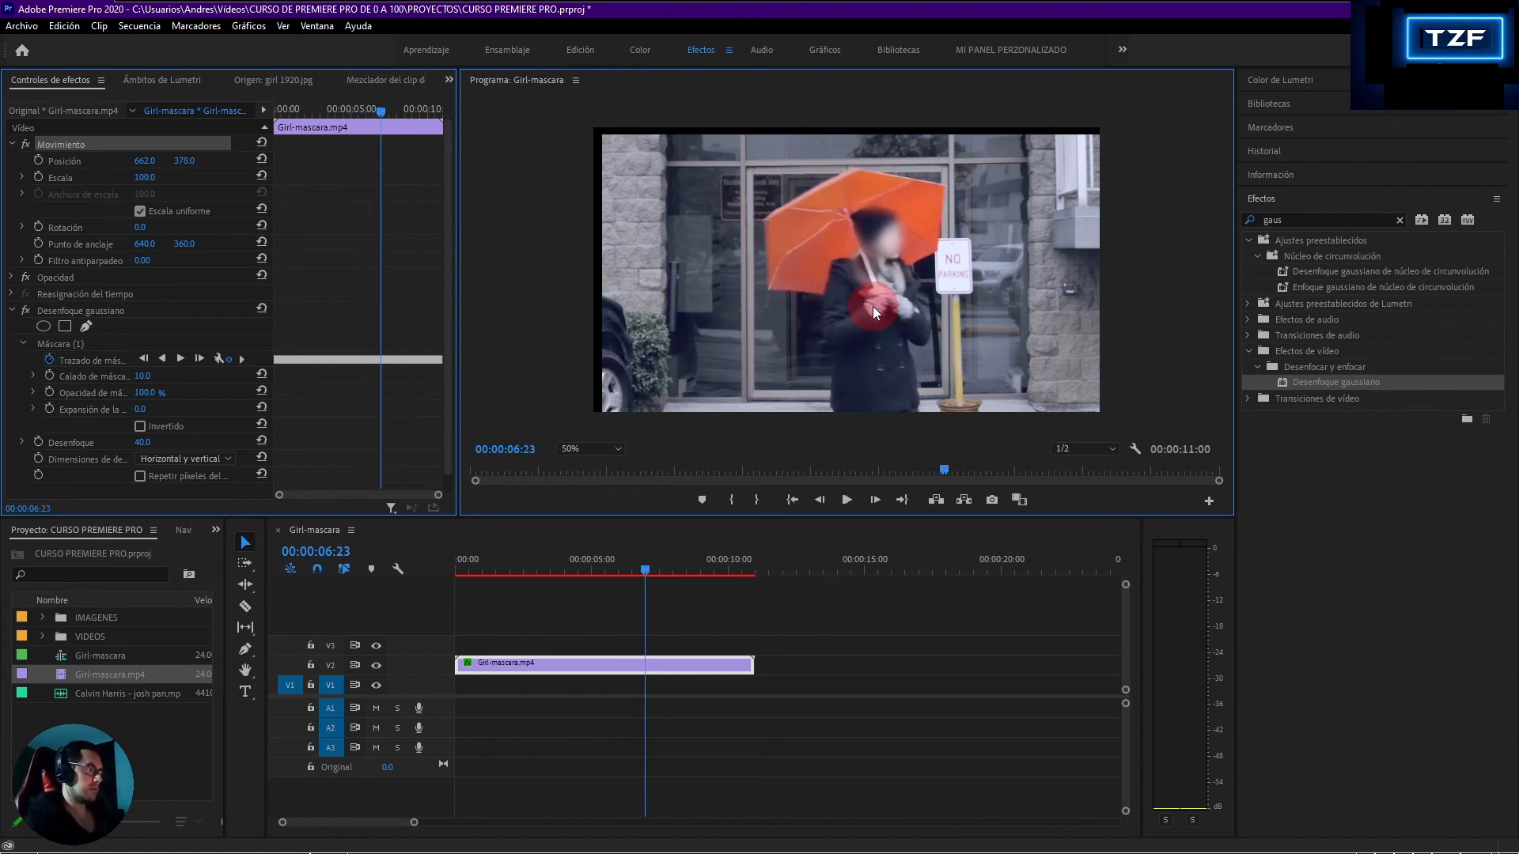
key("space")
key("space")
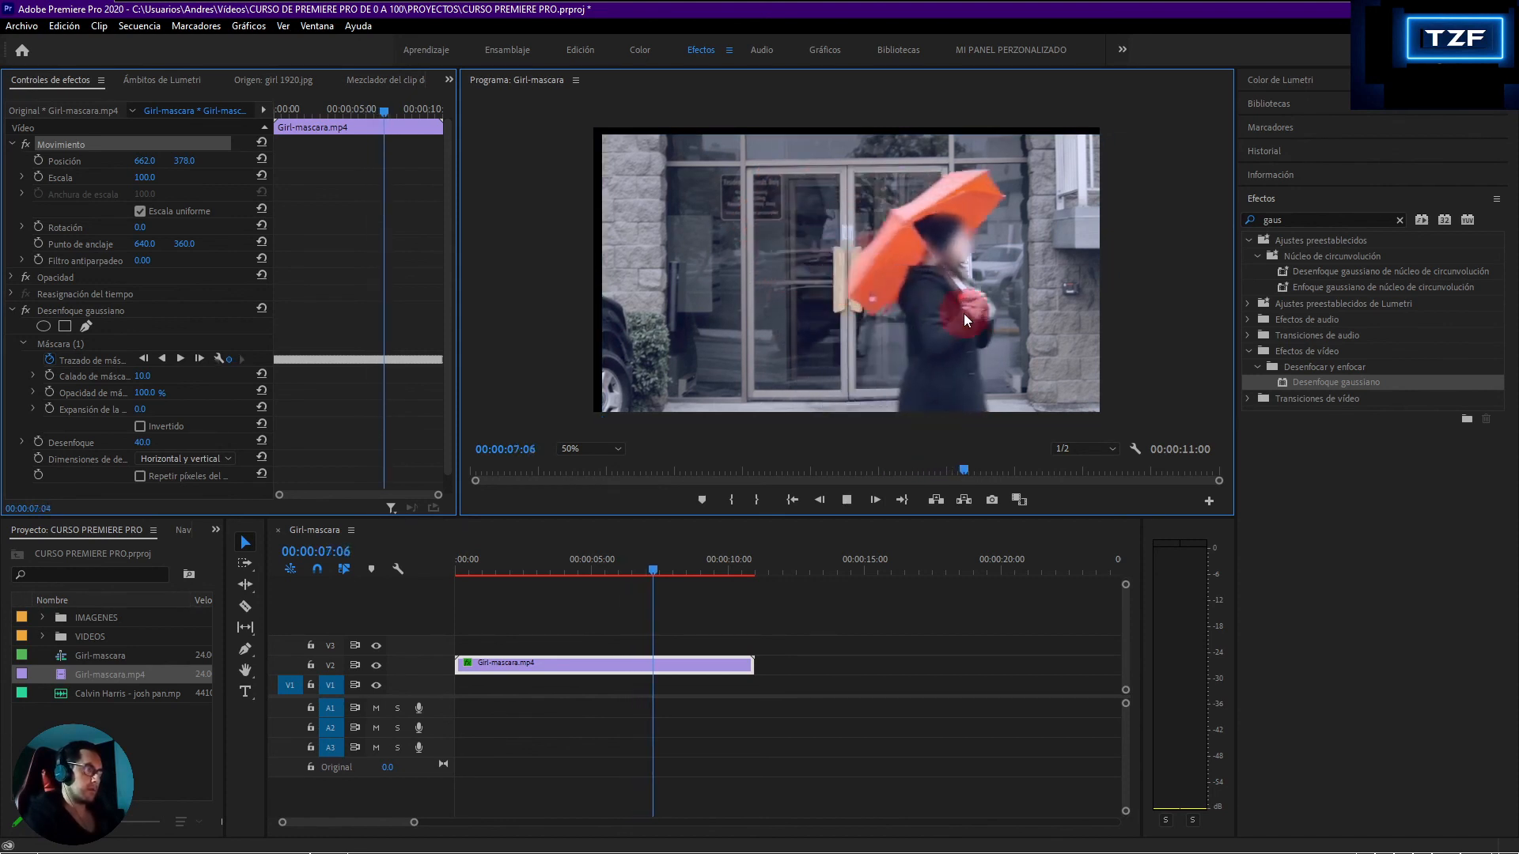
key("space")
key("space")
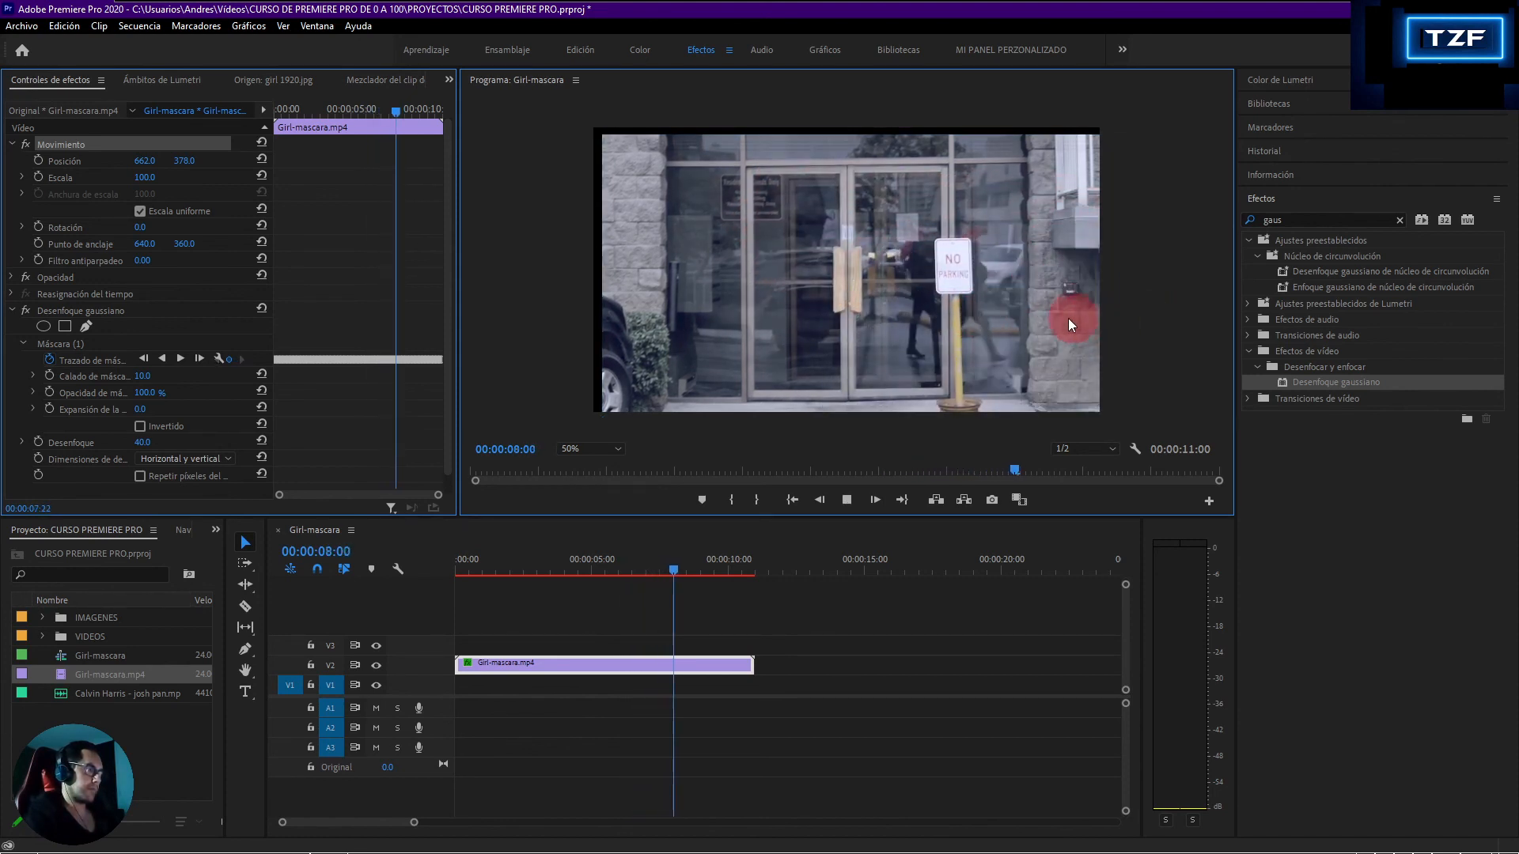
key("space")
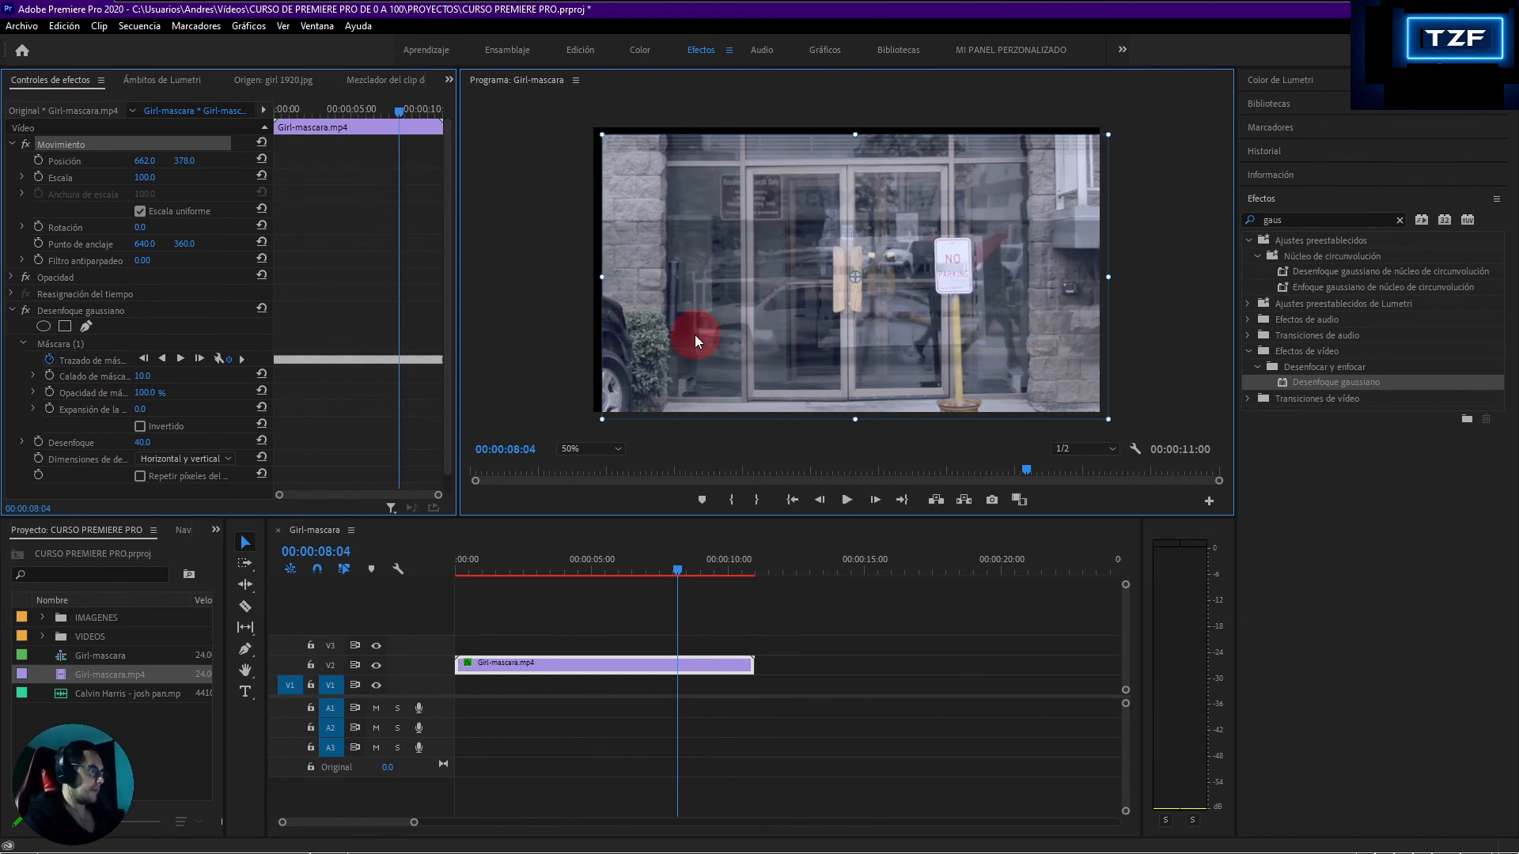